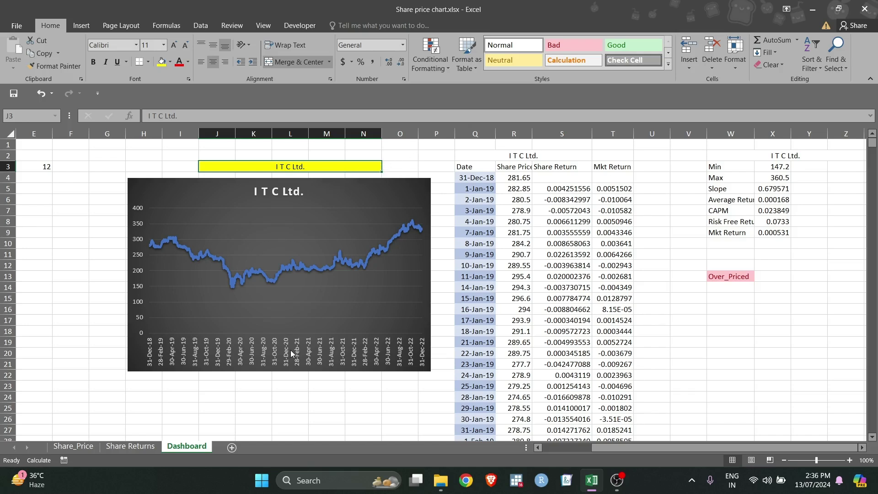
Switch the dashboard's company selection in J3 to Larsen & Toubro Ltd. and after that to Reliance Industries Ltd
click(205, 406)
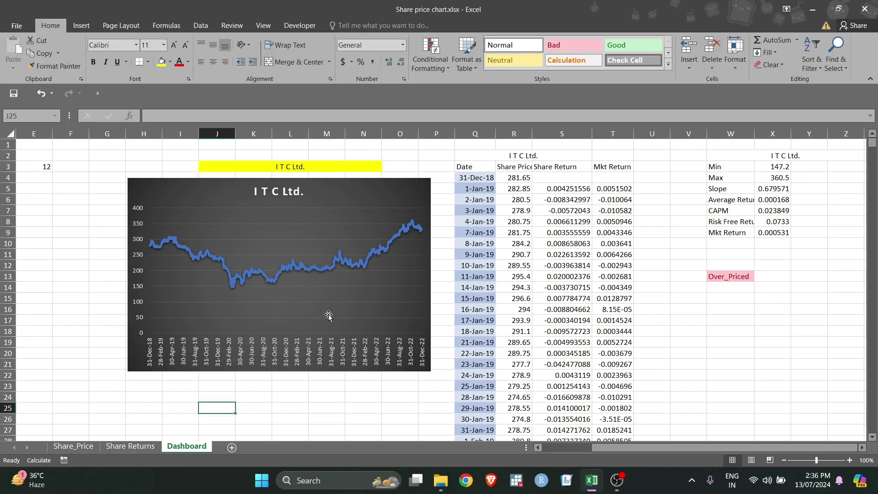
click(353, 167)
click(386, 168)
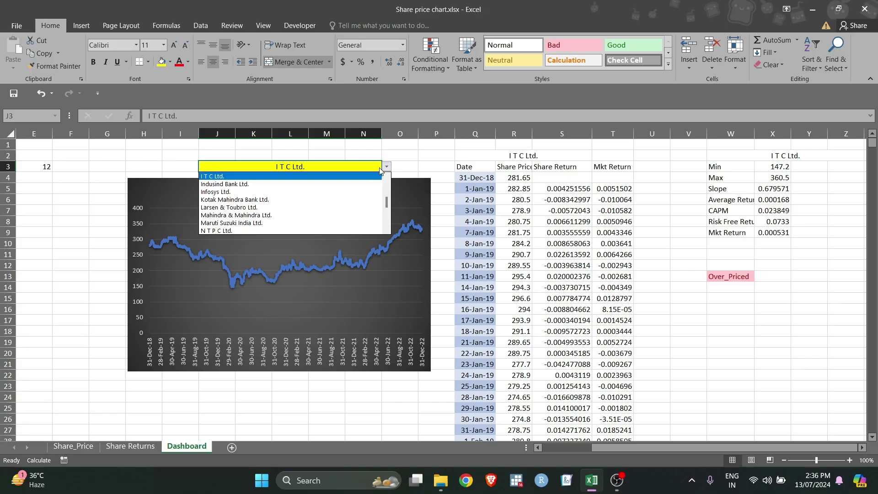
click(293, 204)
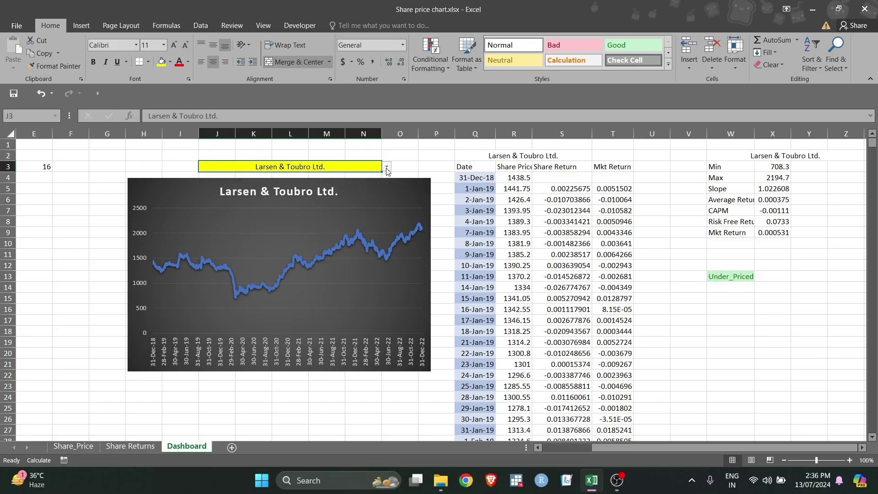
click(387, 168)
click(315, 222)
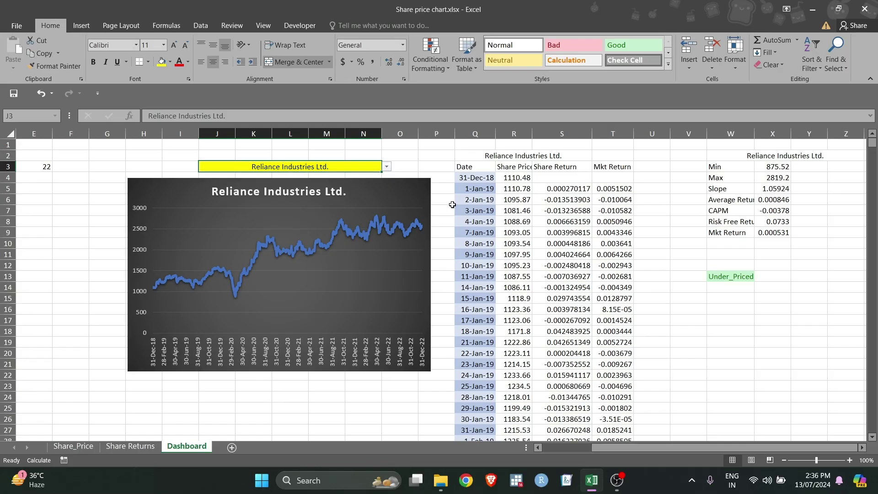
Display Dr. Reddy'S Laboratories Ltd. in the dashboard chart, followed by another company from the selector in J3
click(387, 166)
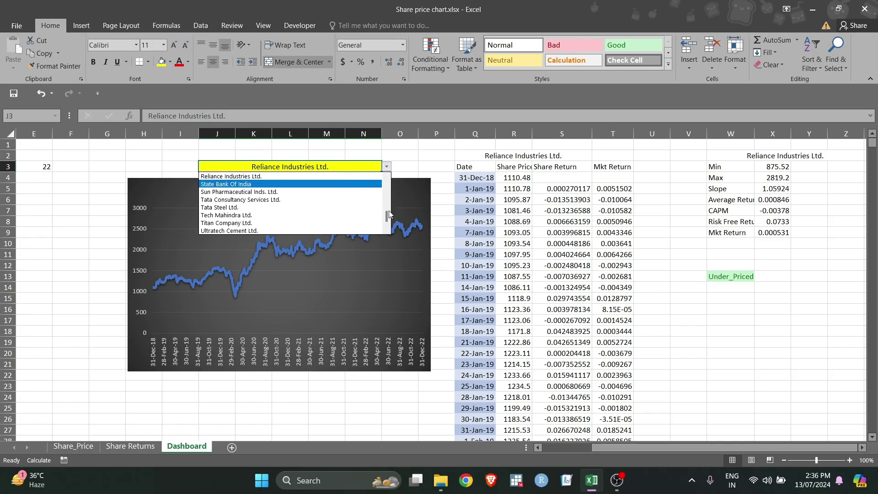
drag(384, 218, 384, 193)
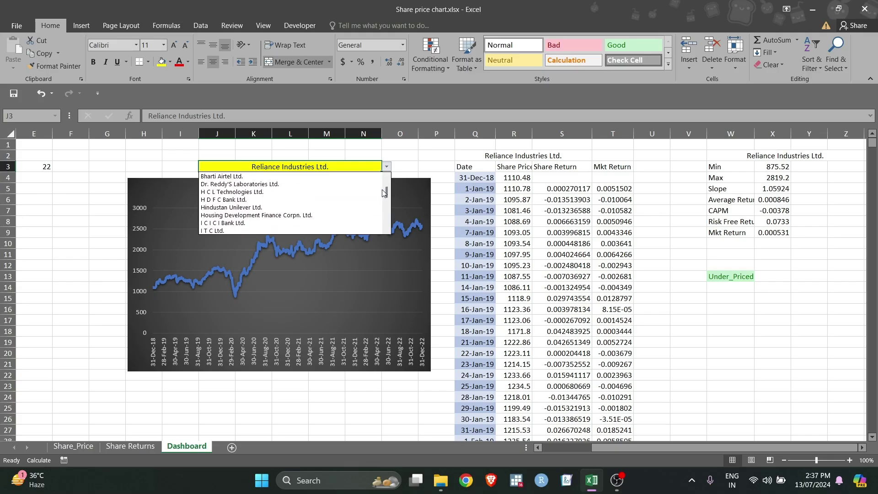
click(299, 184)
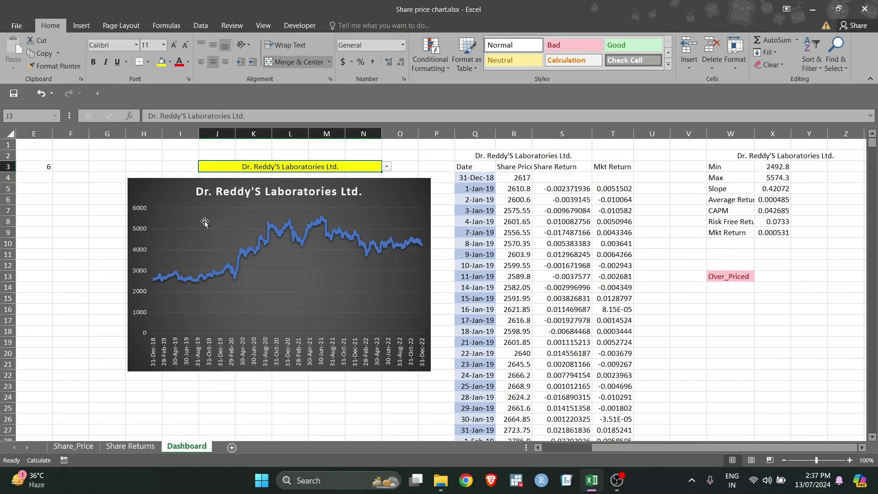
click(387, 168)
click(325, 192)
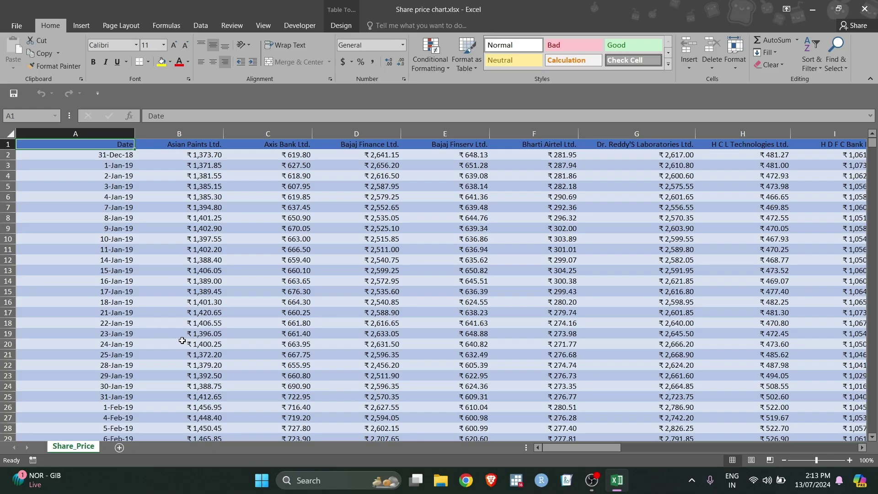
Add a new worksheet after Share_Price and rename it Dashboard
click(120, 448)
right_click(119, 447)
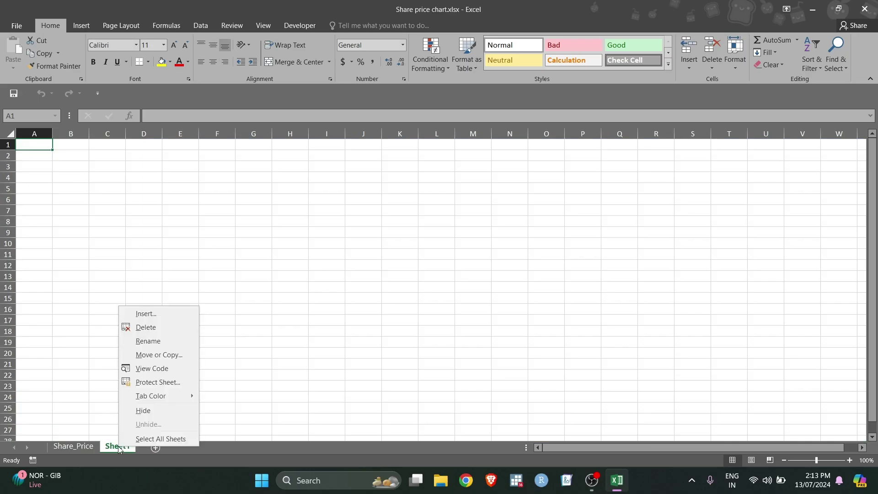
click(161, 340)
key(BackSpace)
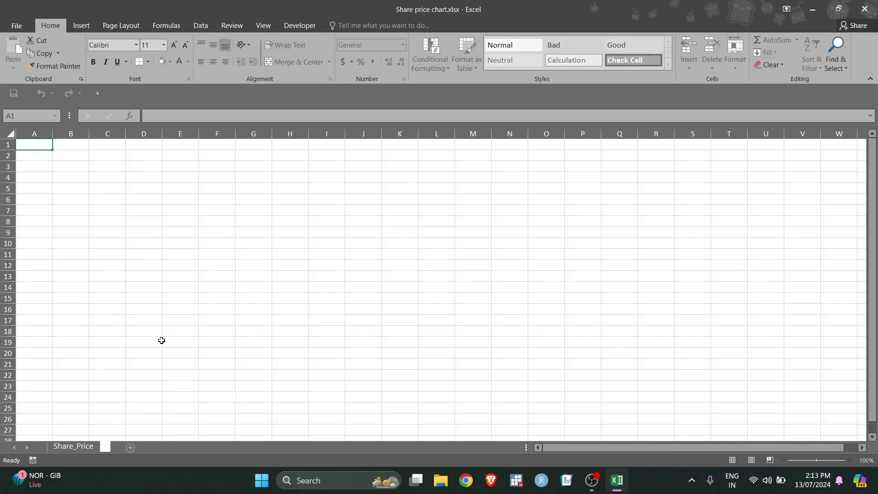
text(Dashboard)
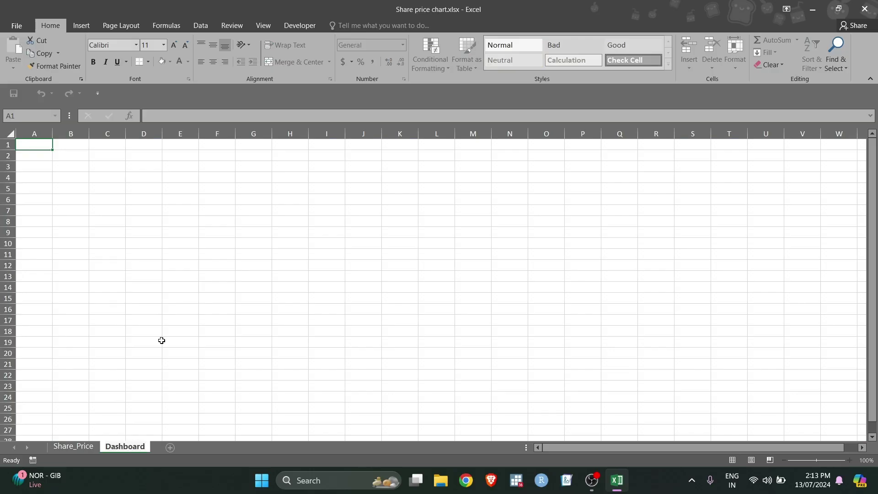
click(78, 219)
Copy all the company name headers on the Share_Price sheet, from B1 to the last column
click(89, 449)
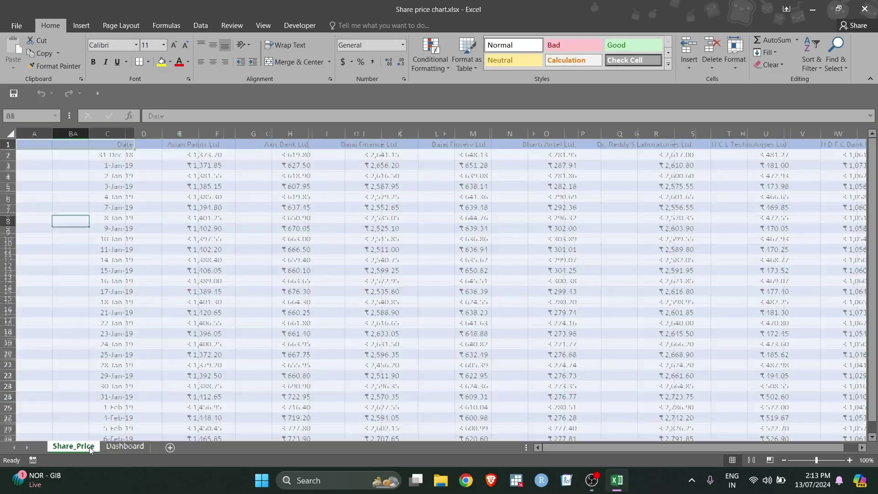
click(177, 147)
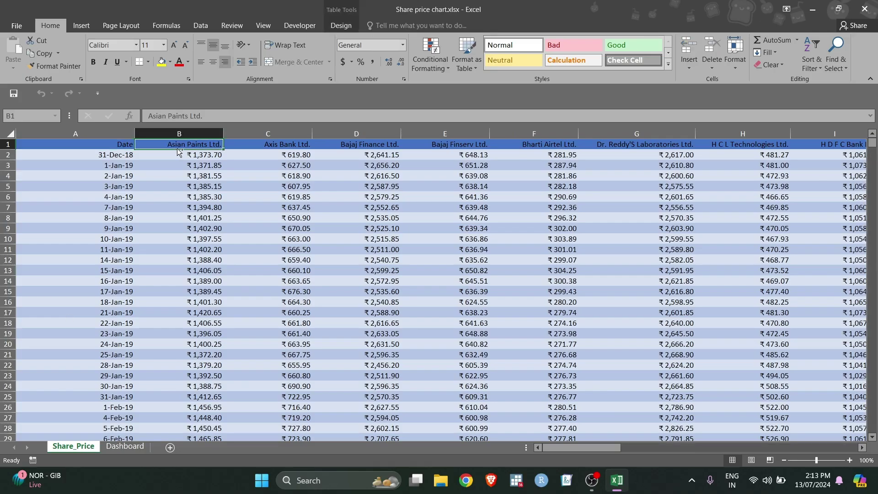
key(ctrl+shift+Right)
key(ctrl+c)
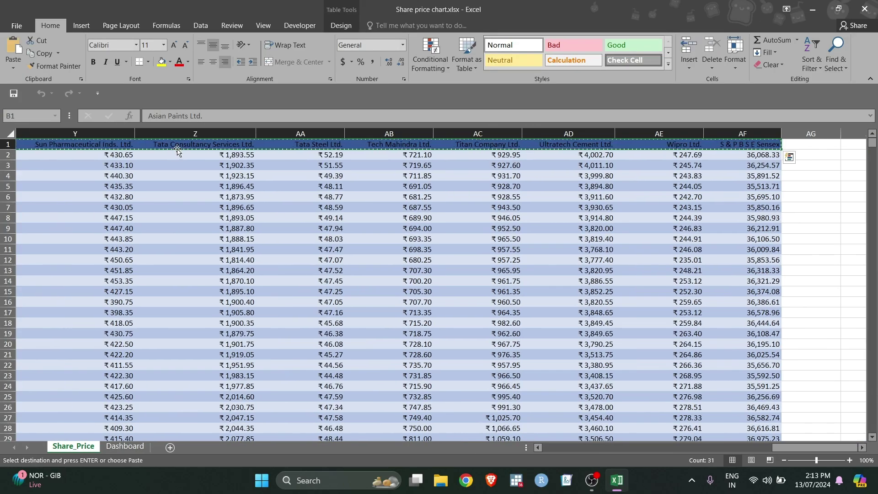
Paste the copied names transposed into the Dashboard sheet starting at B3, and fit column B to its contents
click(121, 447)
click(75, 165)
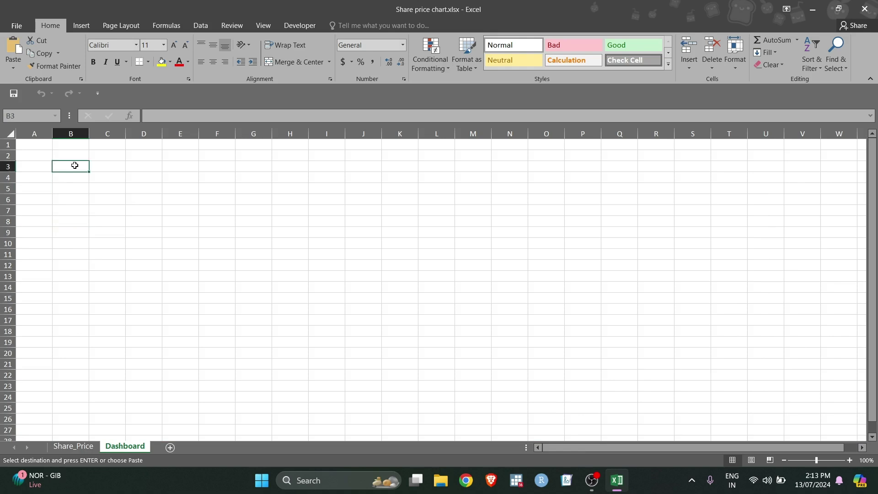
key(ctrl+alt+v)
click(457, 271)
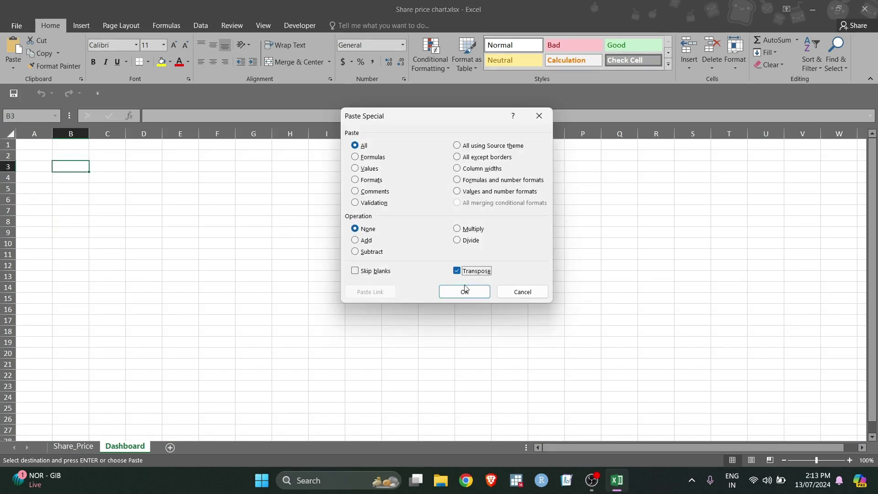
click(465, 291)
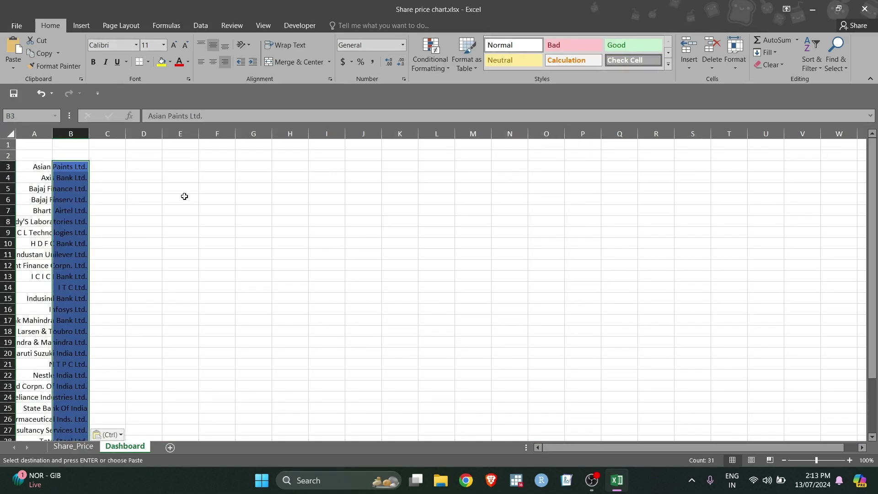
click(81, 134)
double_click(88, 134)
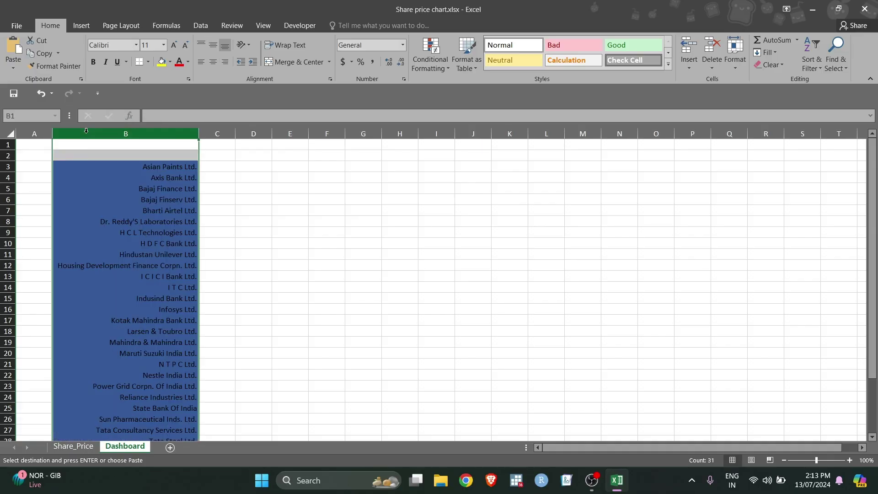
Number the companies in column C from 1 to 31, starting at C3 and filling the series down the list
click(217, 166)
text(1)
key(Return)
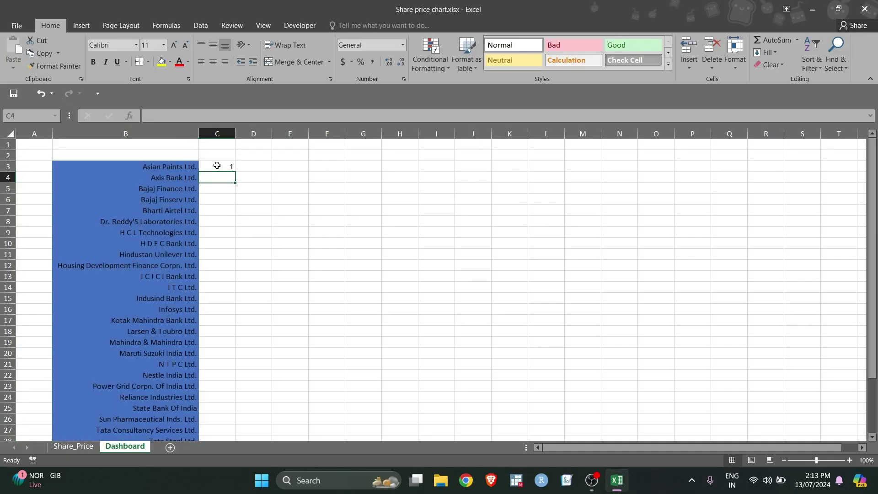
text(2)
key(Return)
drag(217, 165, 234, 439)
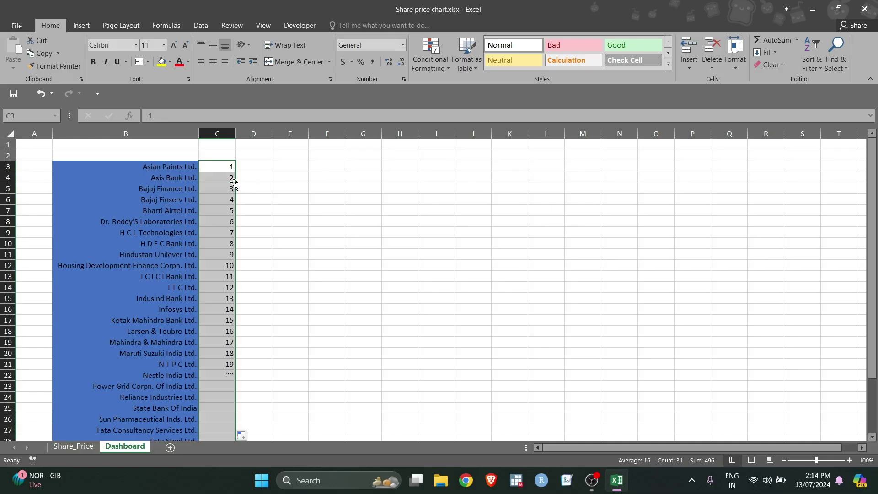
click(261, 166)
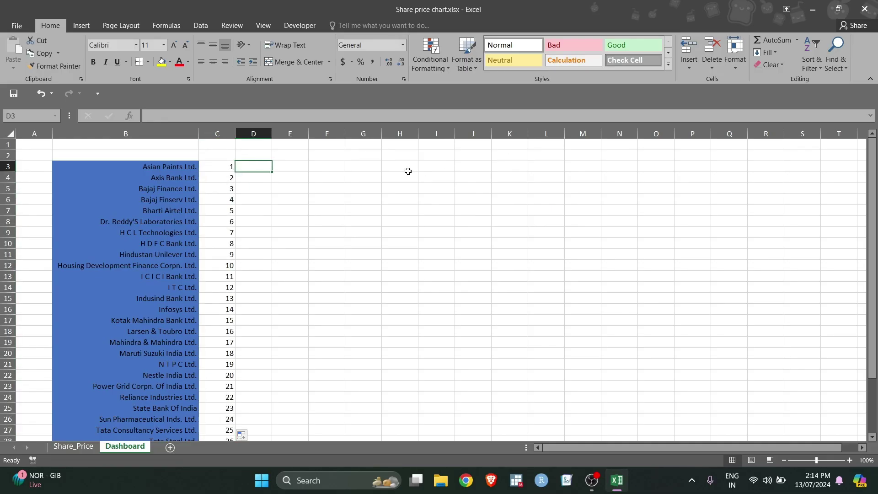
Merge and center cells J3:N3 on the Dashboard sheet
click(466, 169)
key(shift+Right)
key(shift+Right)
key(shift+Right)
key(shift+Right)
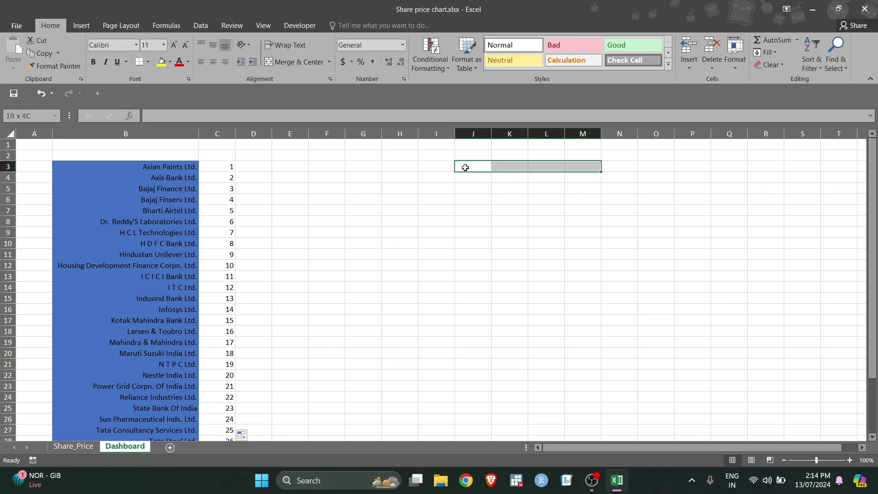
click(290, 59)
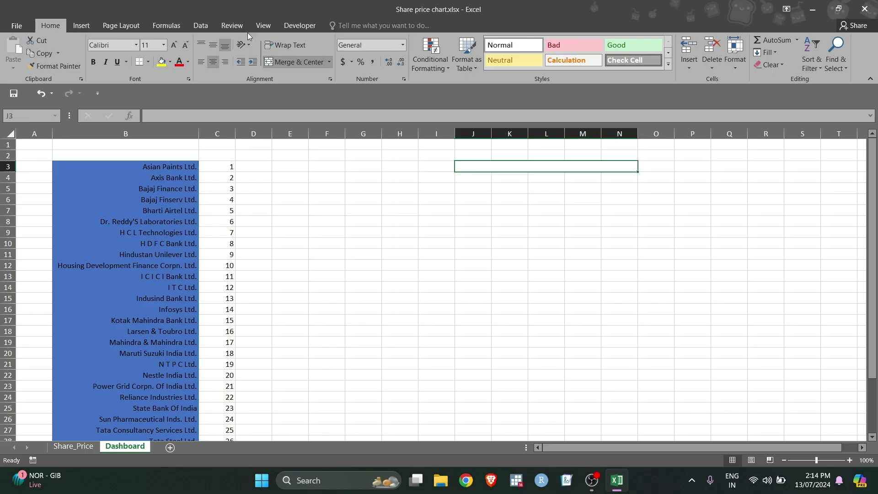
Add List data validation to the merged cell J3, using the company names in B3:B33 as the source
click(198, 26)
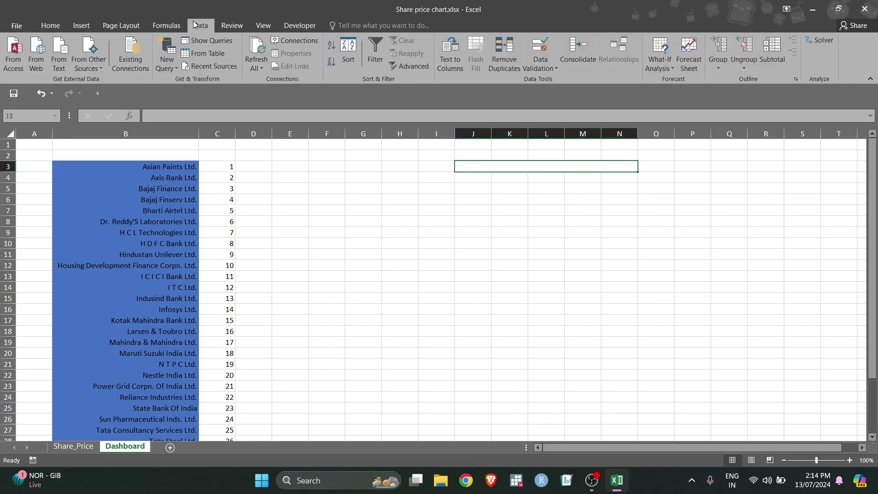
click(542, 61)
click(541, 79)
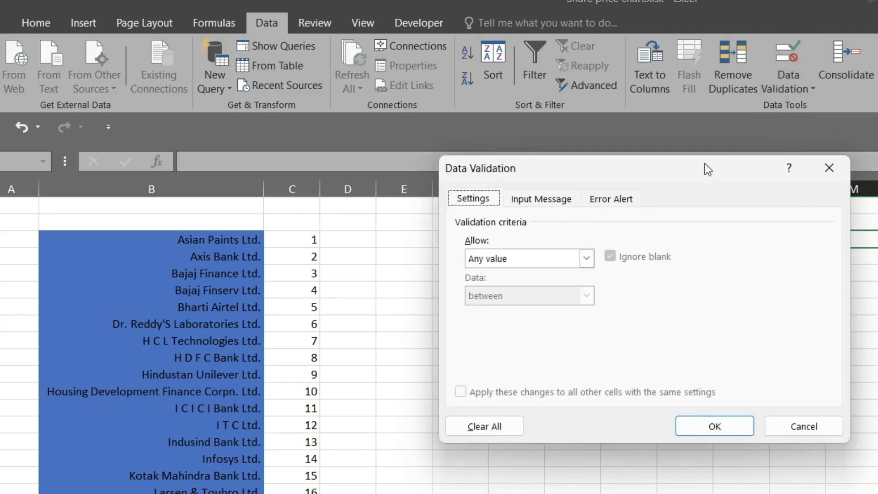
click(549, 259)
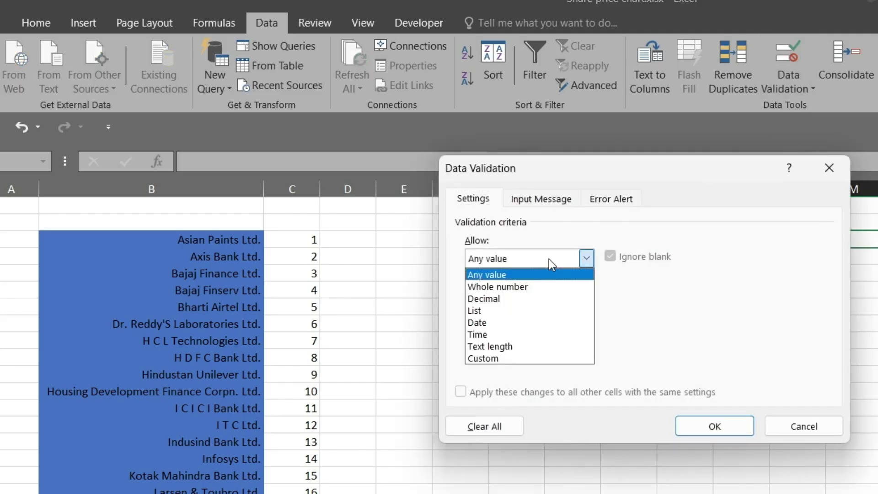
click(503, 311)
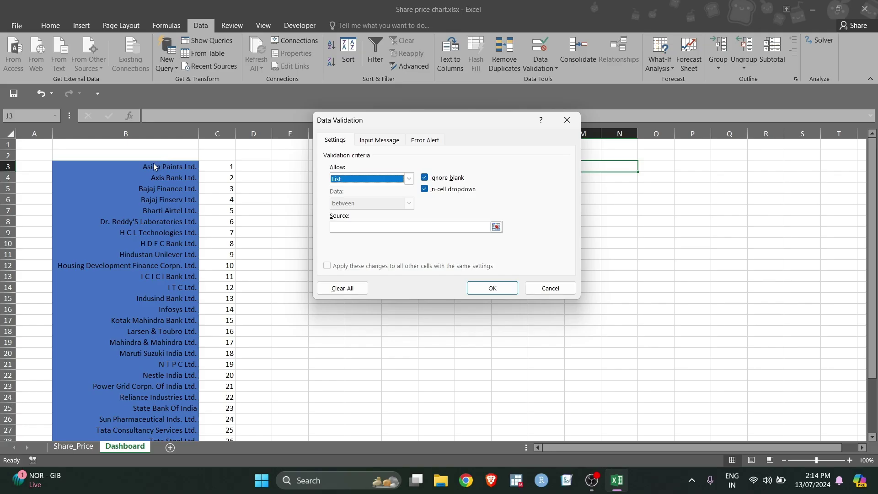
click(332, 227)
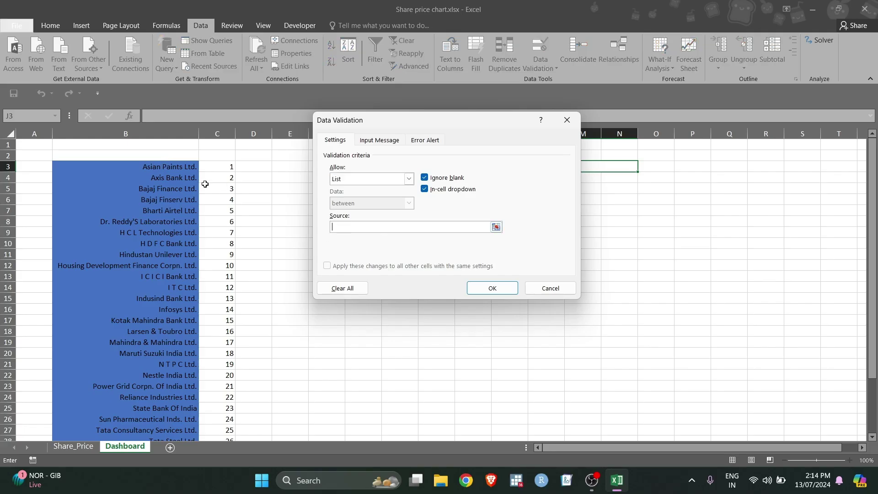
click(138, 167)
key(ctrl+shift+Down)
key(Return)
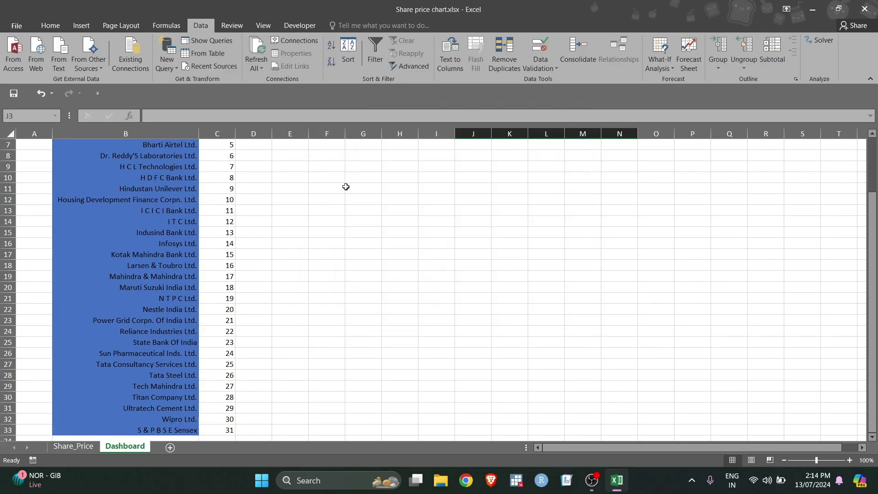
Try the company drop-down in J3 with Bajaj Finserv Ltd., and set it to H C L Technologies Ltd
scroll(503, 238, up, 2)
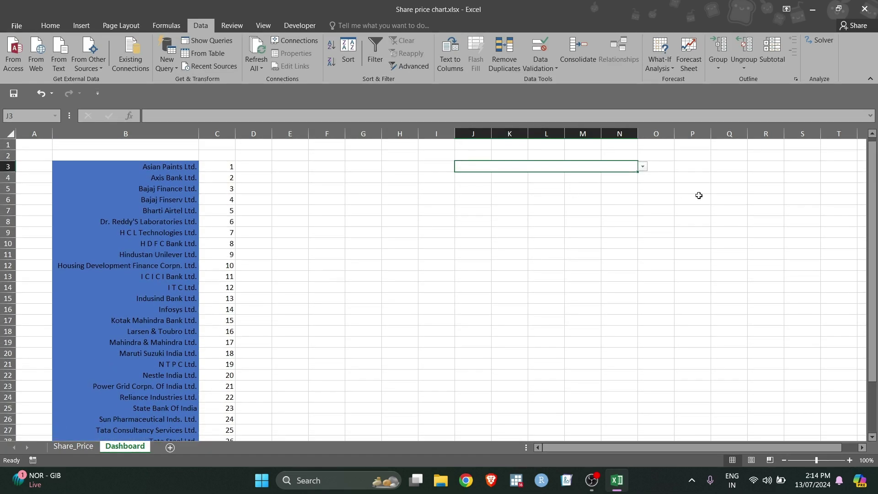
click(643, 167)
click(537, 200)
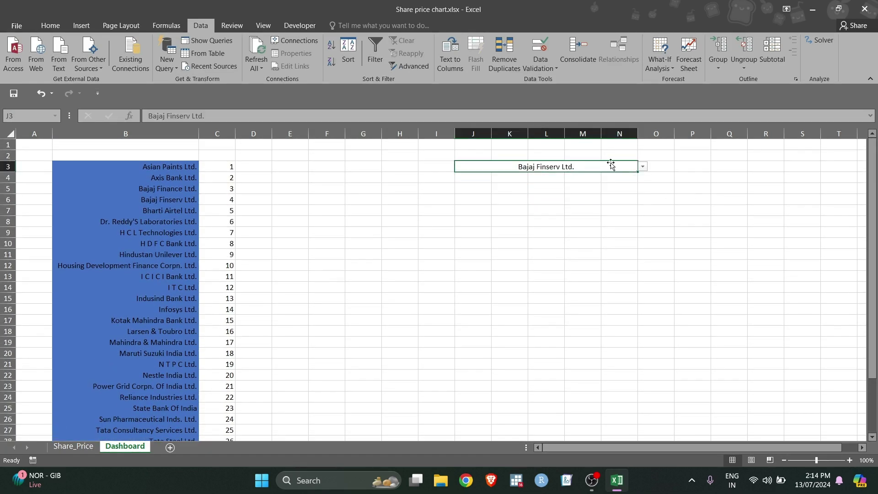
click(643, 167)
click(538, 199)
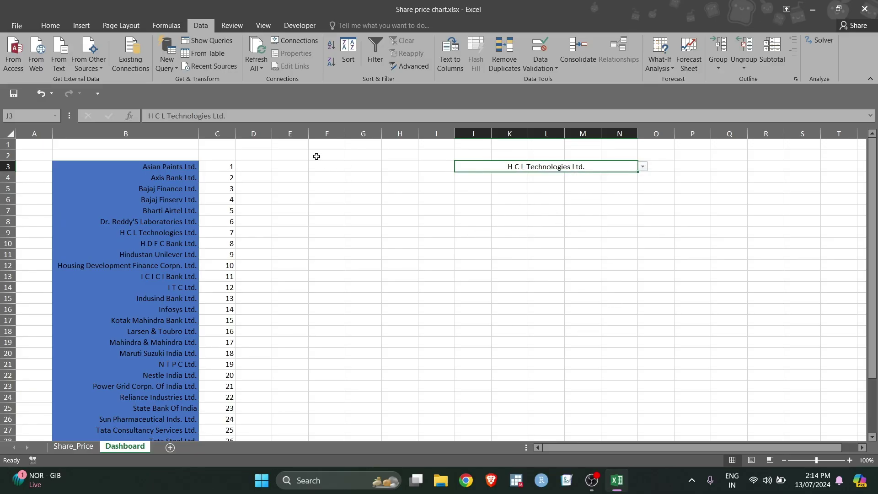
Enter =VLOOKUP(J3,B3:C33,2,FALSE) in E3 to return the index number of the company selected in J3
click(278, 171)
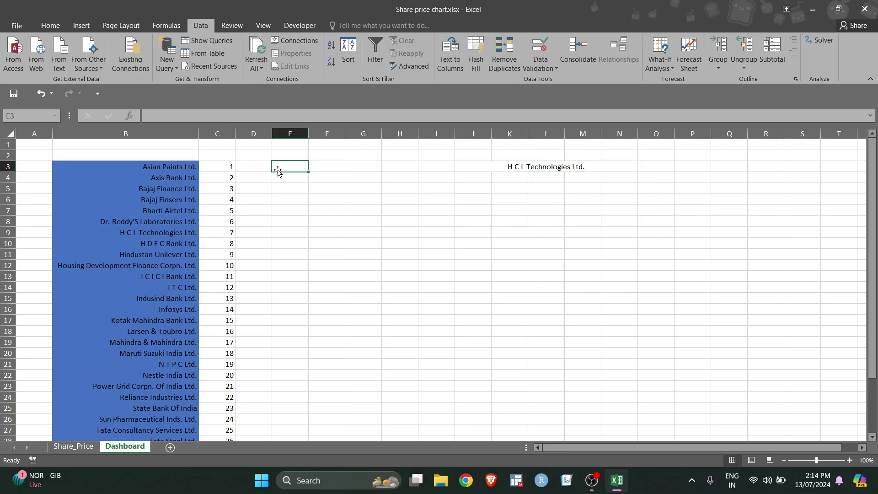
text(+)
key(BackSpace)
text(=)
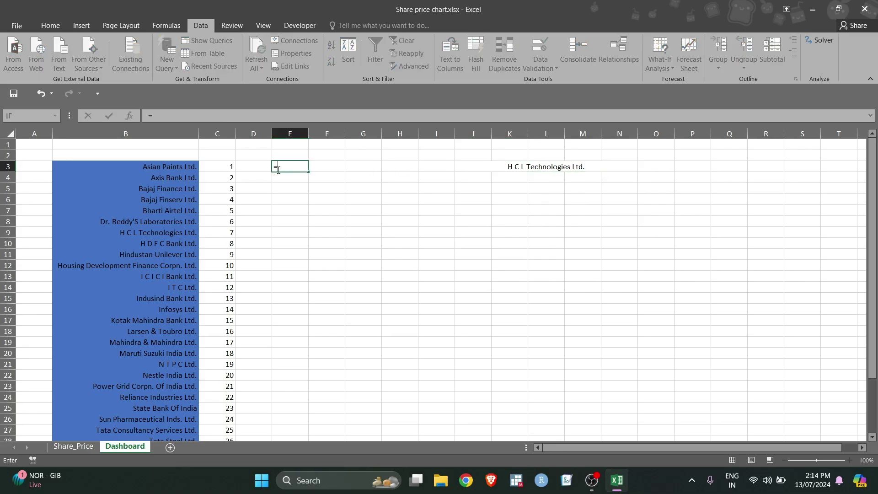
text(vlo)
key(Tab)
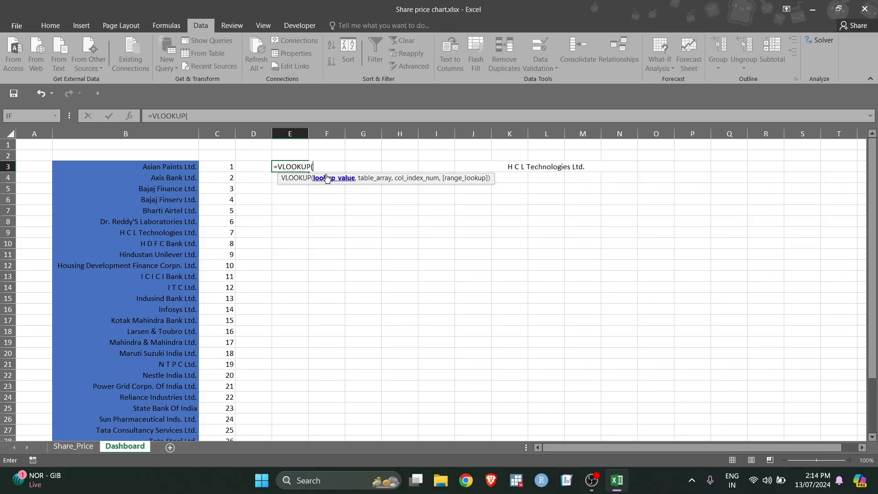
click(536, 167)
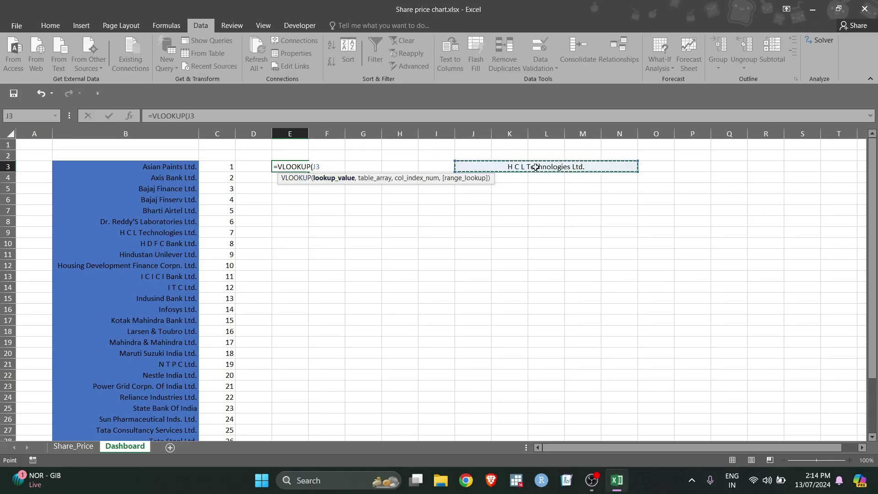
text(,)
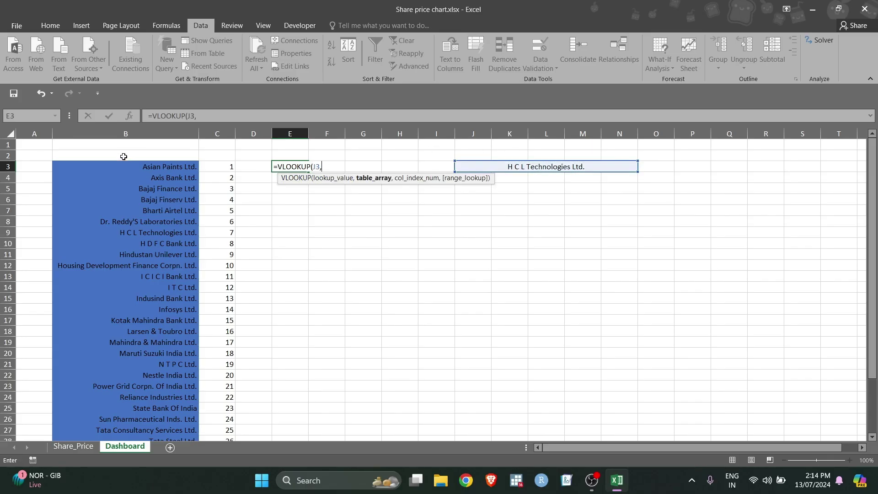
click(122, 166)
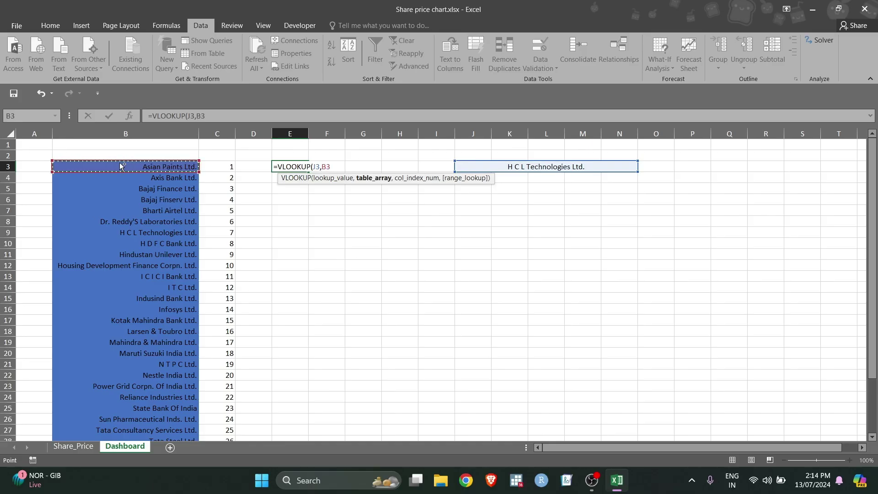
key(ctrl+shift+Down)
key(shift+Right)
text(,)
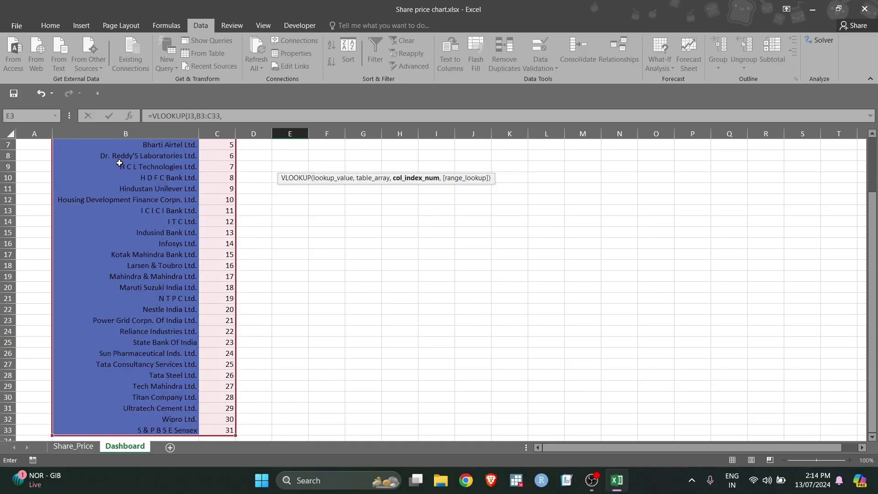
scroll(120, 164, up, 2)
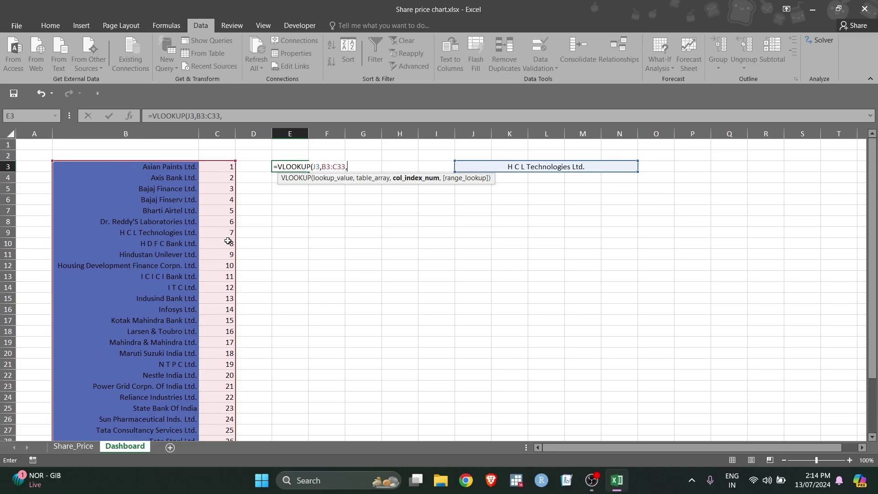
text(2,)
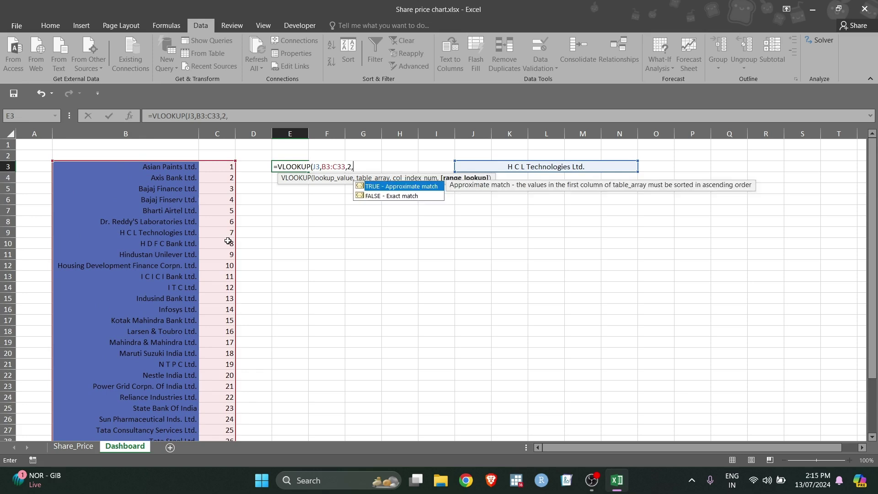
key(Down)
key(Tab)
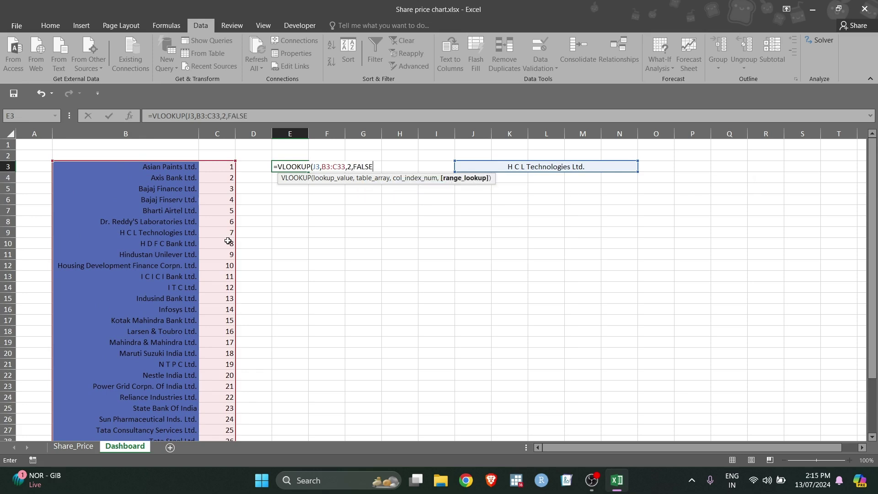
key(Return)
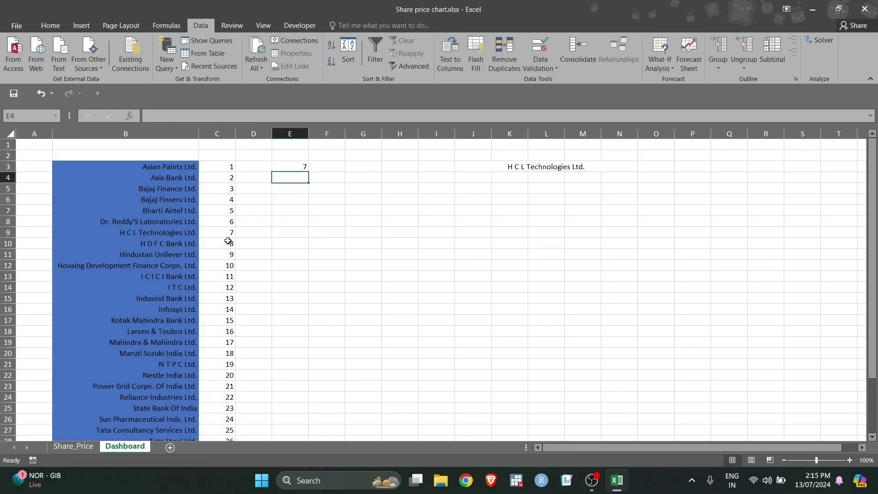
Test the index lookup by choosing Housing Development Finance Corpn. Ltd. from the company drop-down in J3
click(559, 167)
click(643, 167)
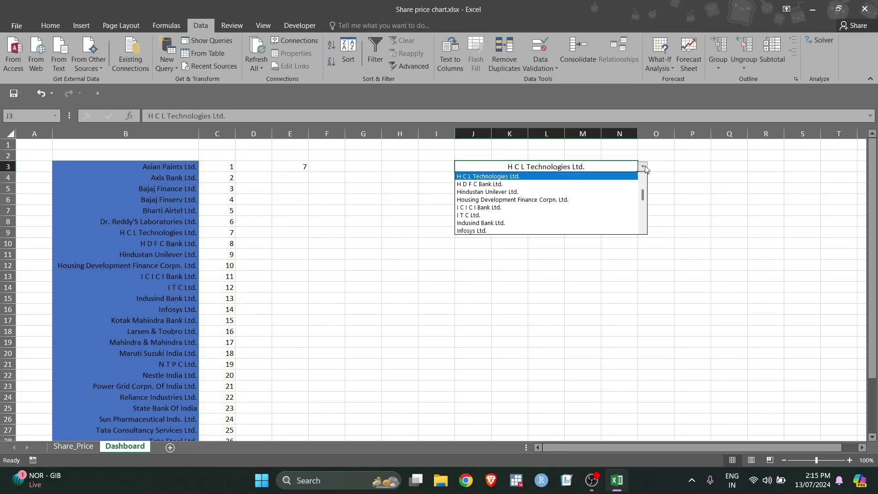
click(539, 200)
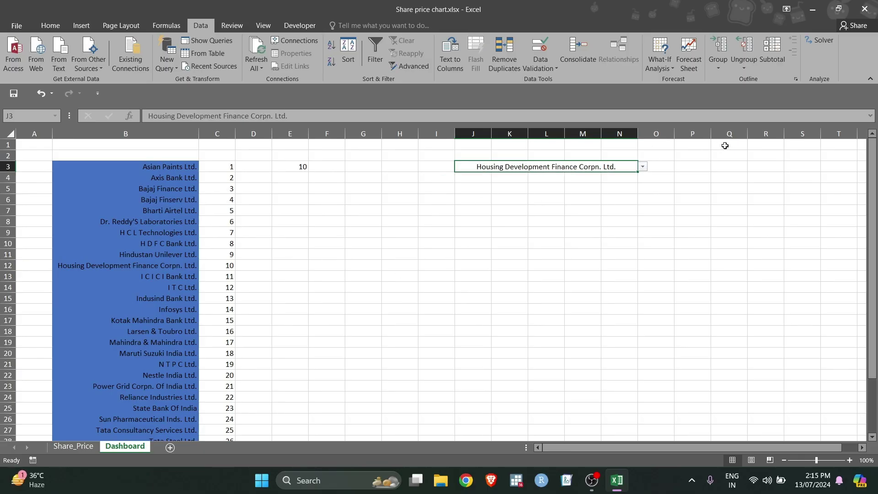
Add the column headings Date in Q3 and Share Price in R3
click(725, 169)
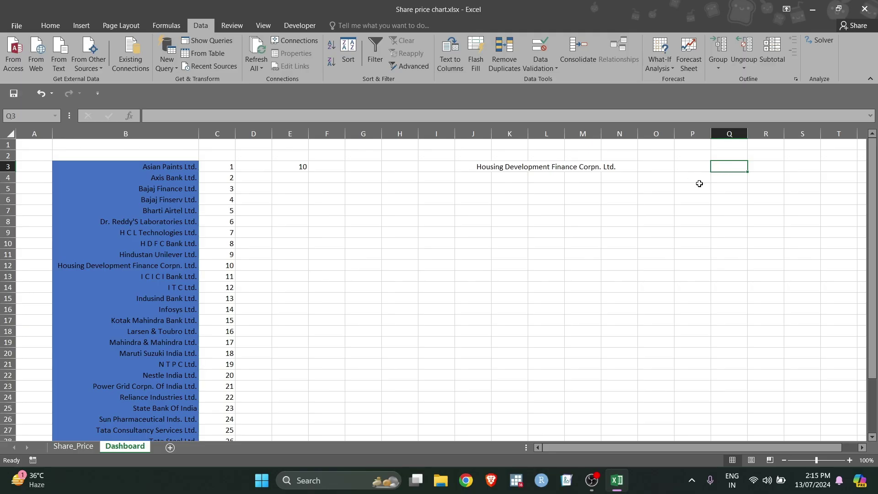
text(D)
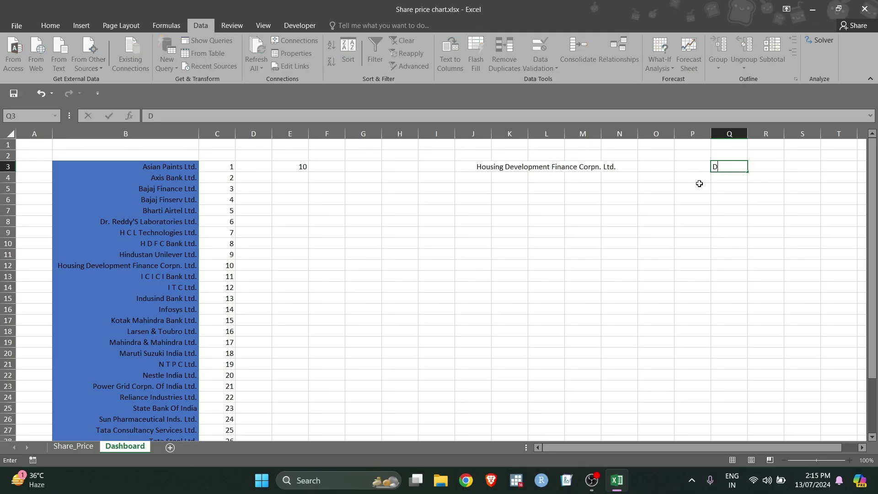
text(ate)
key(Tab)
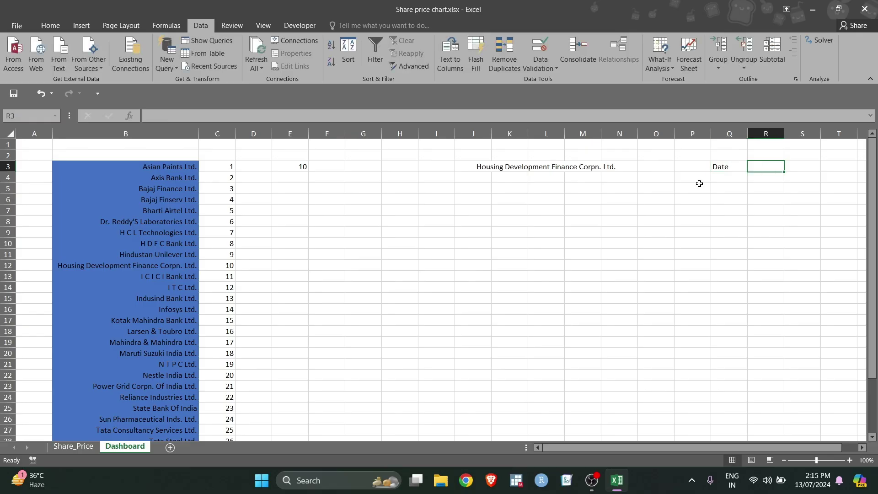
text(Share Price)
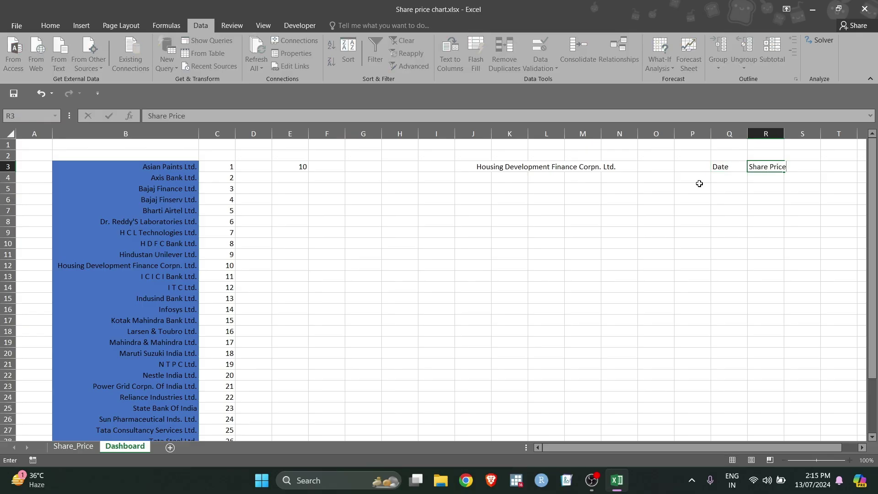
key(Up)
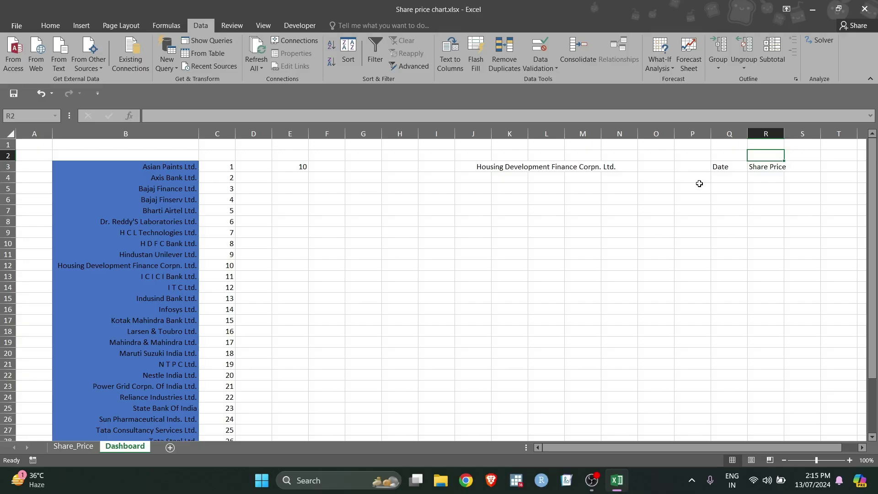
Merge and center Q2:S2 above the new headings and link it to the selected company with =J3
key(Left)
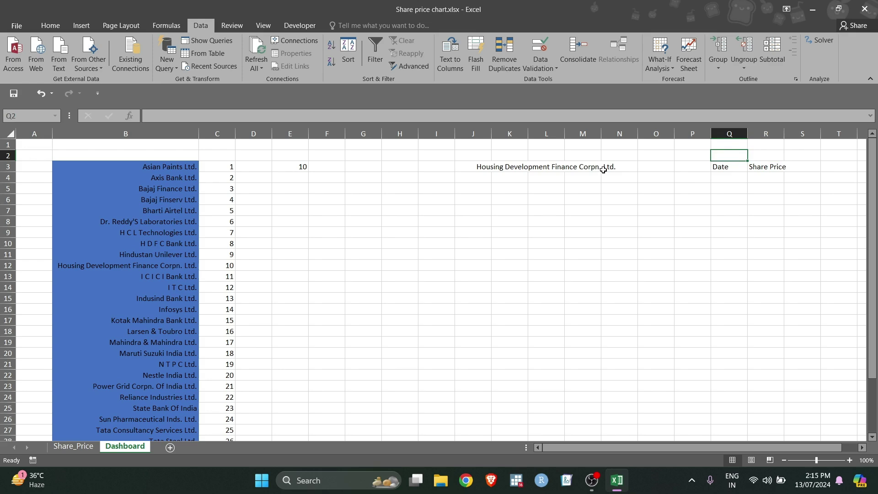
key(shift+Right)
key(shift+Right)
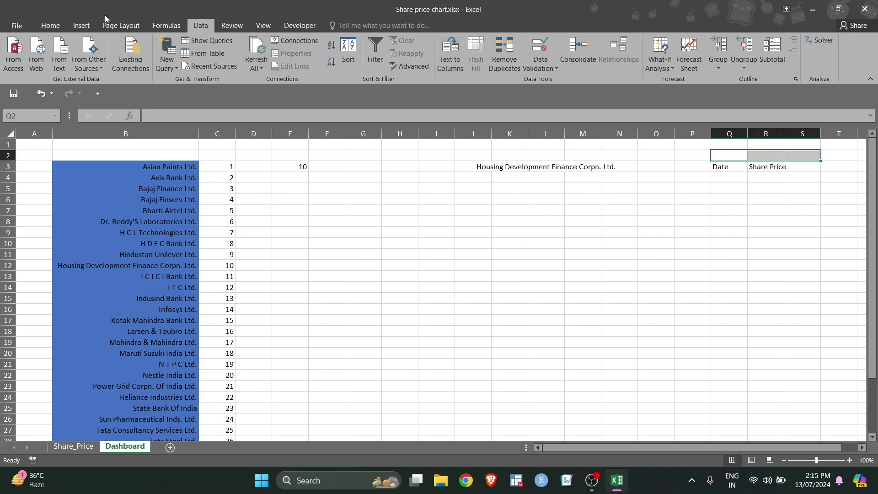
click(57, 26)
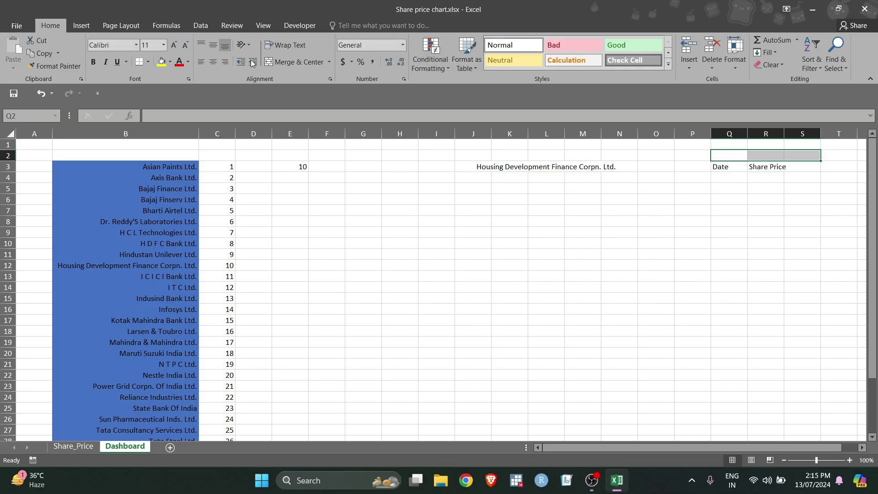
click(275, 61)
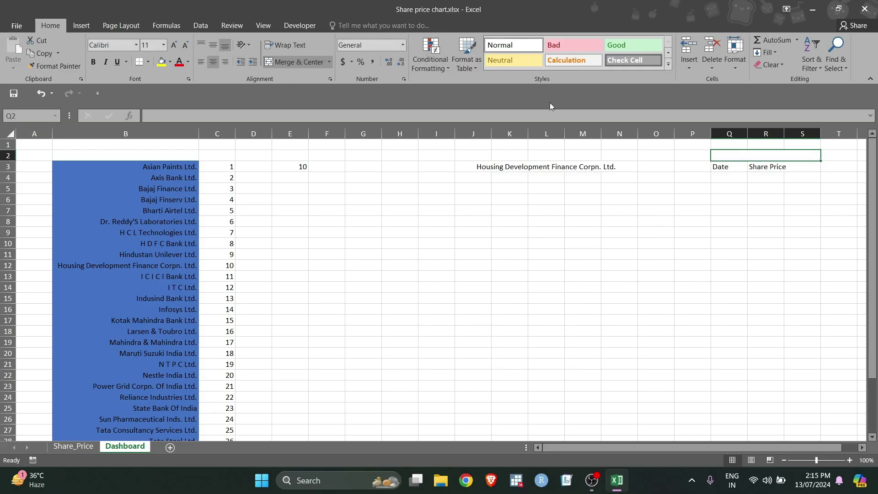
text(=)
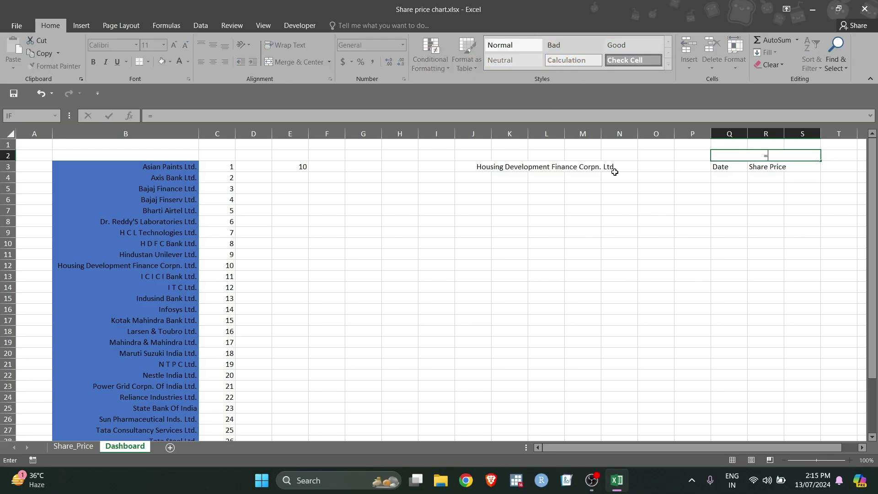
click(546, 169)
key(Return)
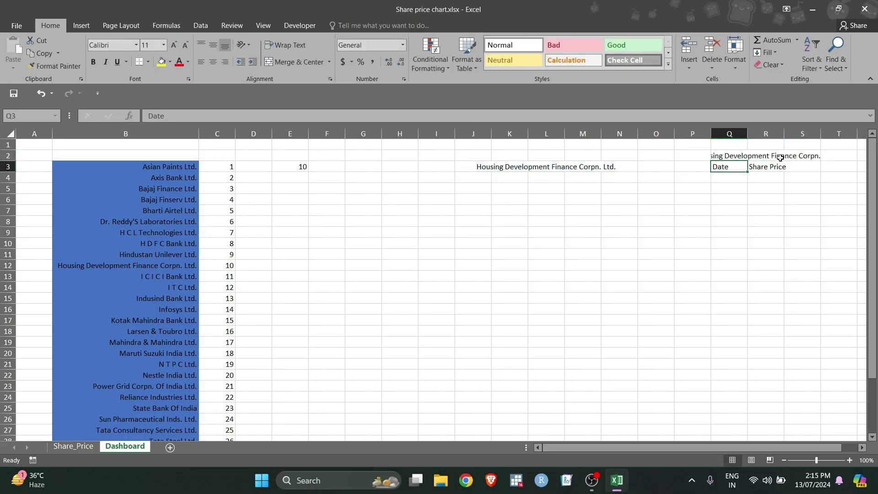
Switch the company drop-down in J3 to Infosys Ltd. to test the linked heading
click(601, 167)
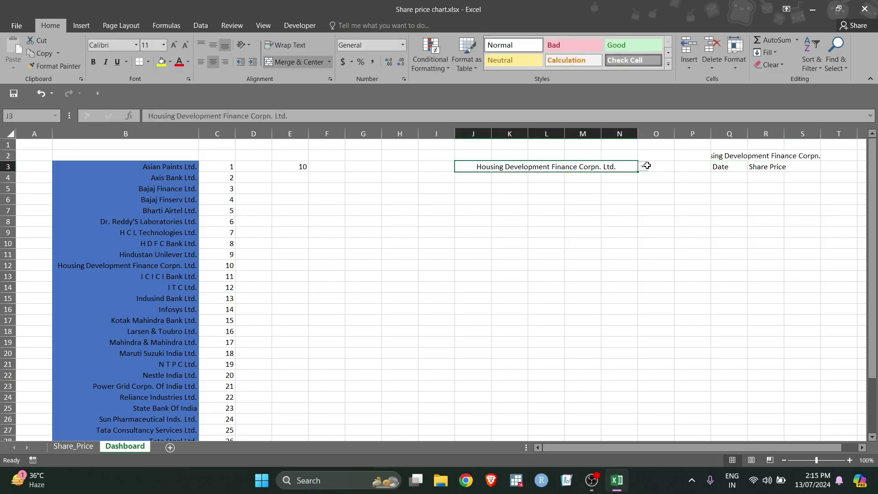
click(644, 169)
click(562, 199)
click(547, 202)
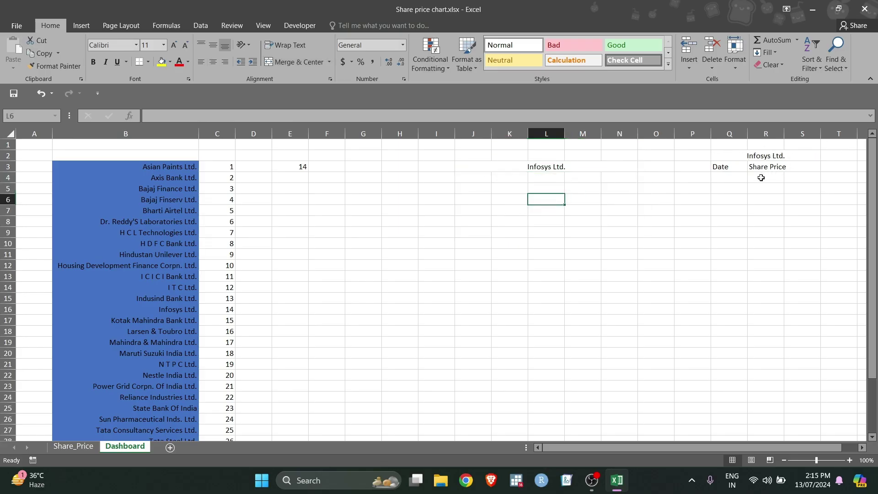
Copy the dates in A2:A996 of the Share_Price sheet into the Dashboard sheet from Q4 down, and widen column Q to fit them
click(73, 446)
click(107, 183)
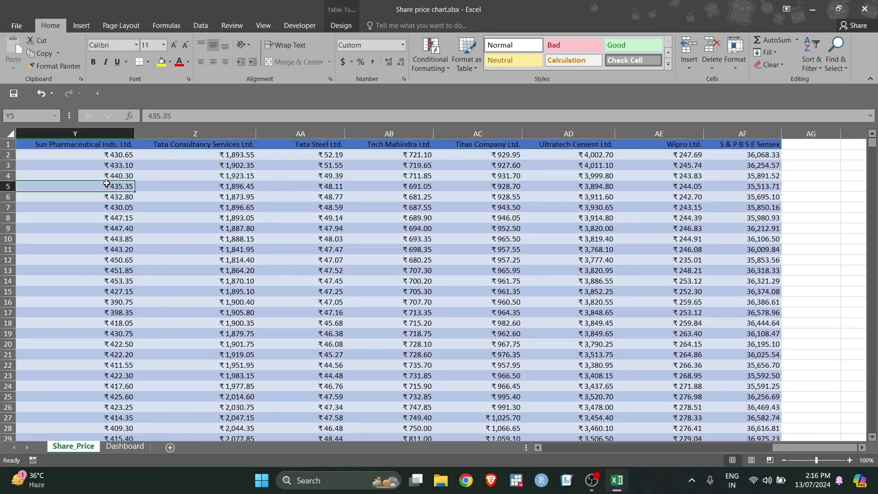
key(Home)
click(87, 155)
key(ctrl+shift+Down)
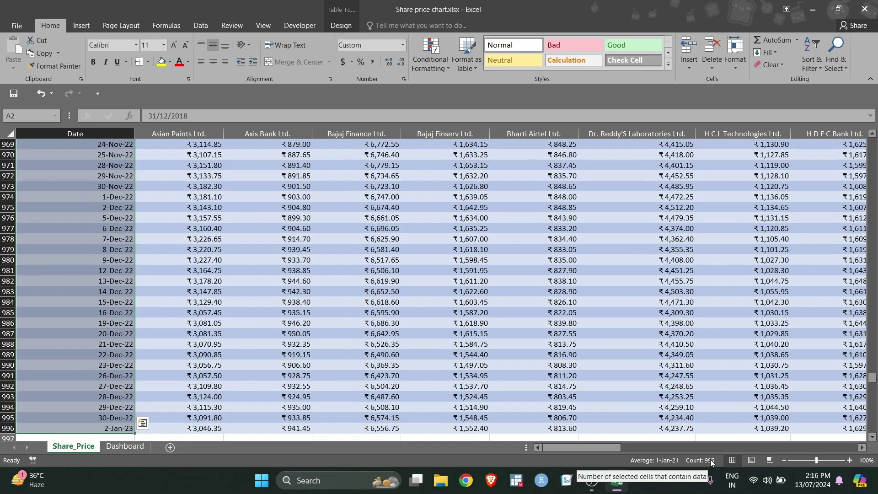
key(ctrl+c)
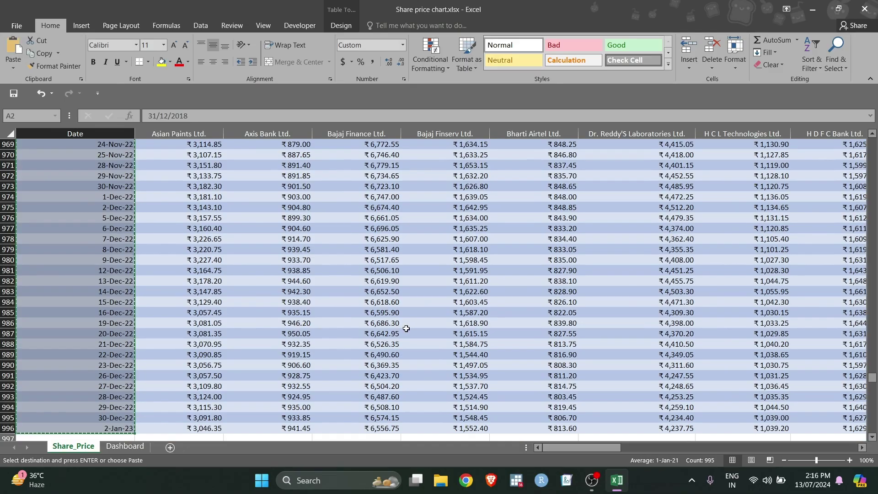
click(121, 447)
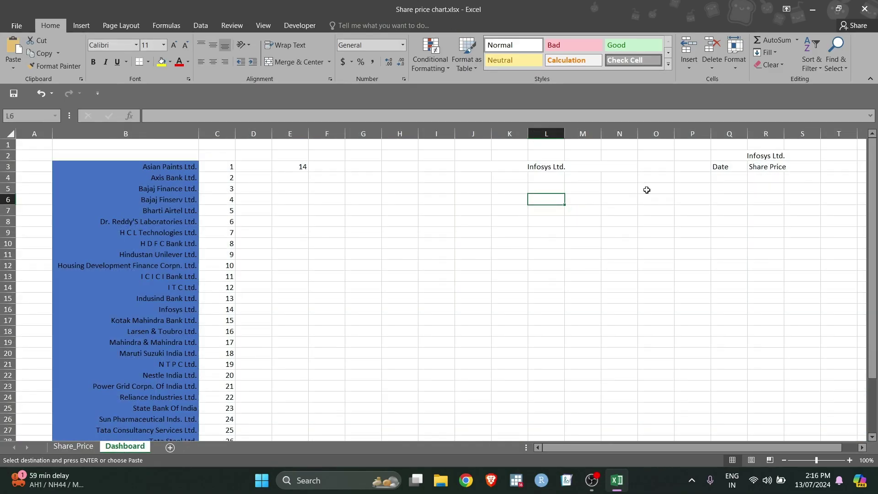
click(721, 178)
key(ctrl+v)
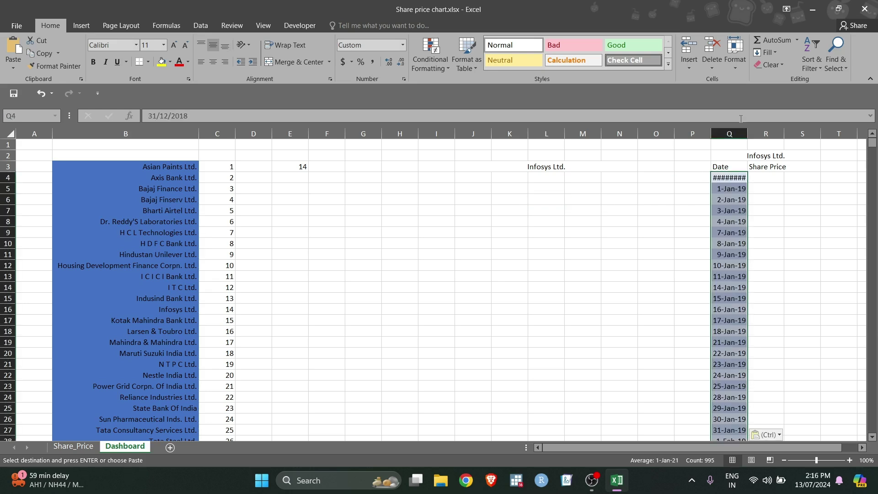
click(730, 134)
drag(748, 133, 752, 133)
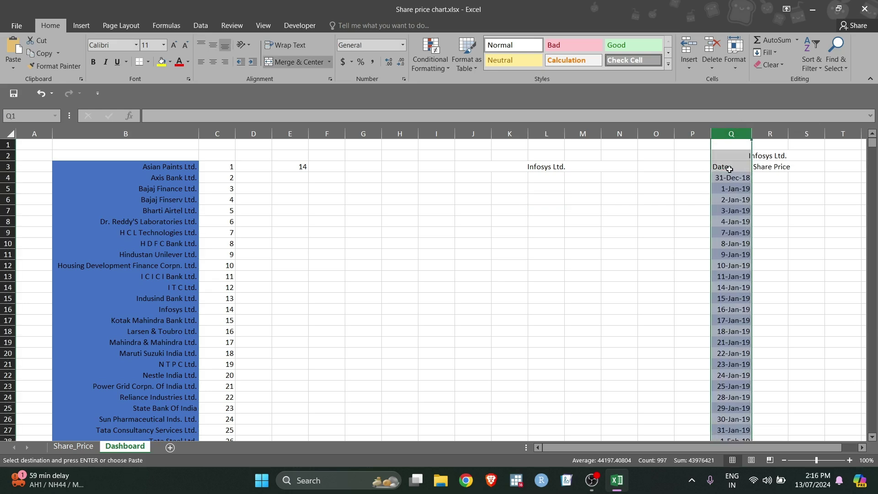
Start an OFFSET formula across the Share Price cells from R4 down beside the dates, with Share_Price!A2 as reference and 0 rows
click(773, 179)
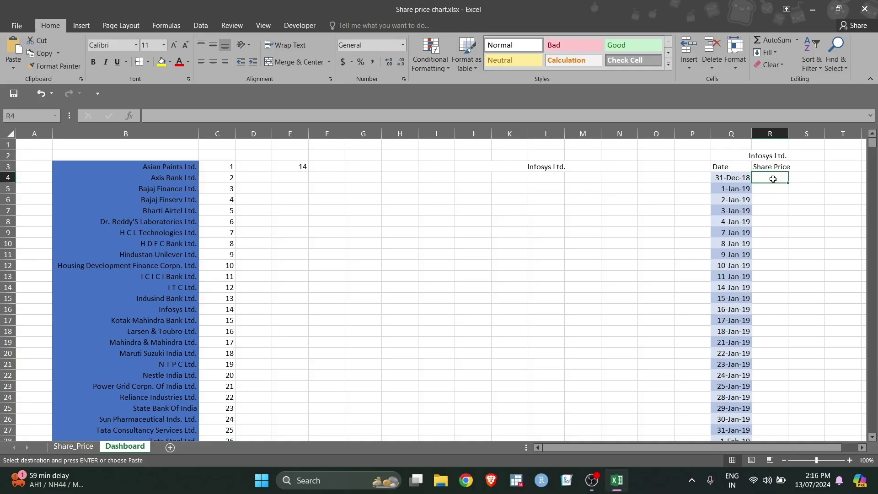
drag(773, 179, 773, 188)
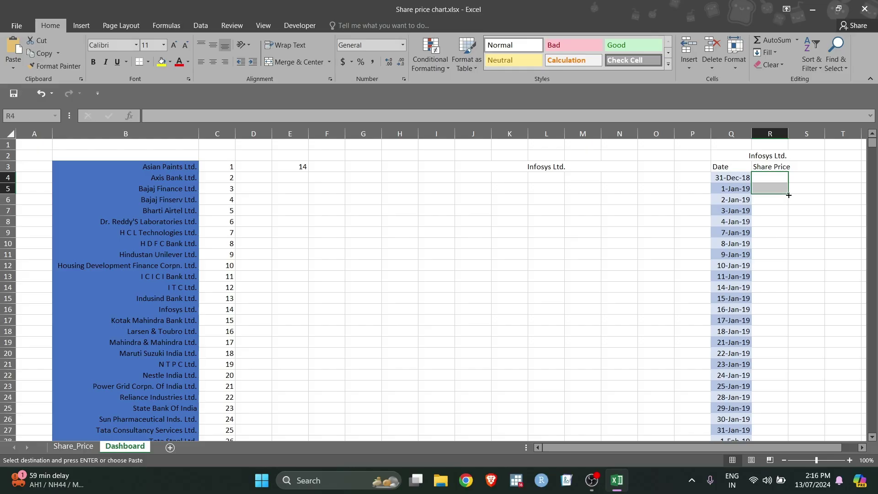
drag(789, 195, 794, 412)
text(=)
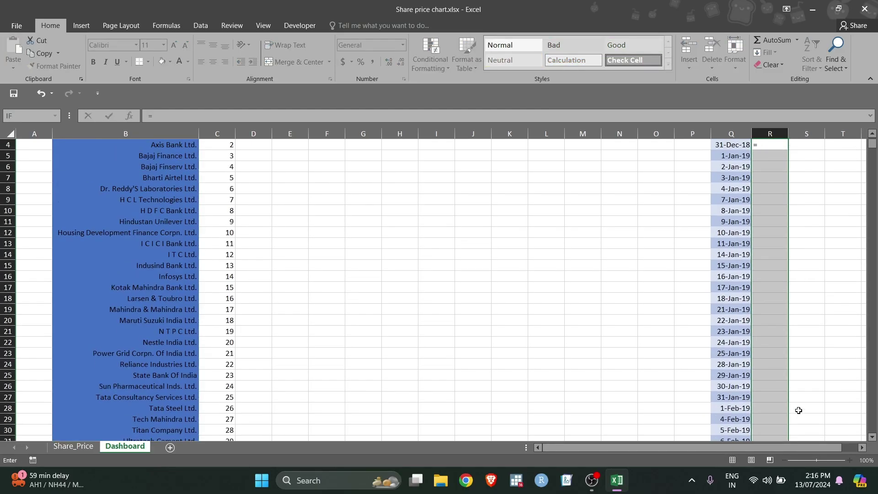
text(OFF)
key(Tab)
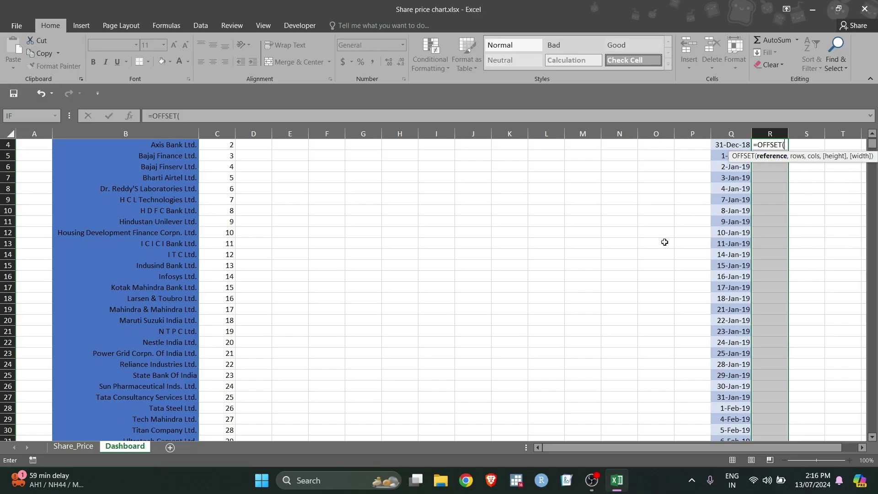
click(73, 447)
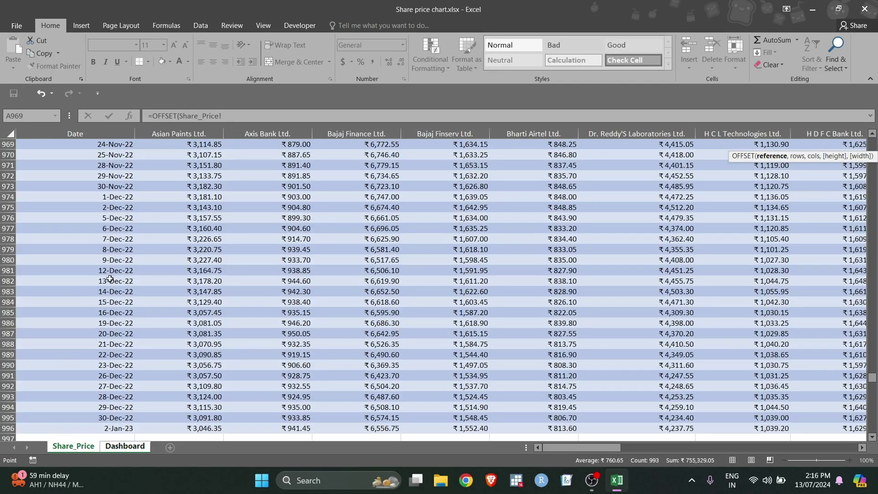
click(112, 279)
key(ctrl+Up)
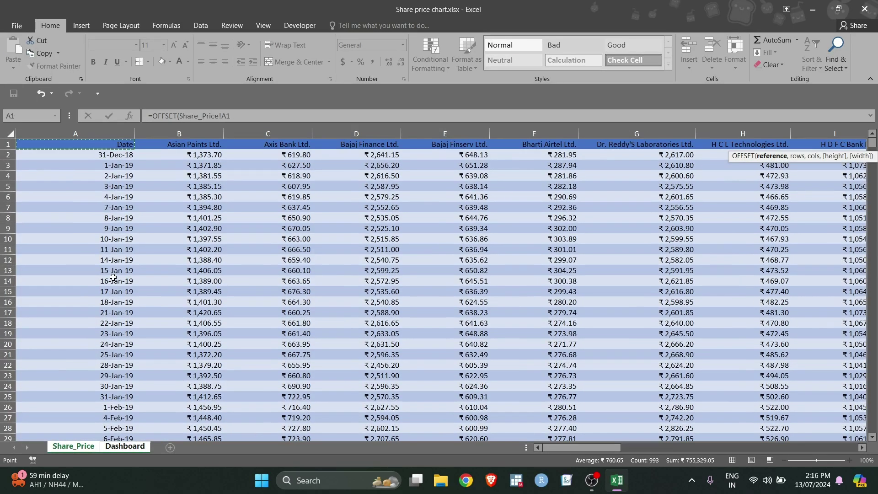
click(97, 156)
text(,0)
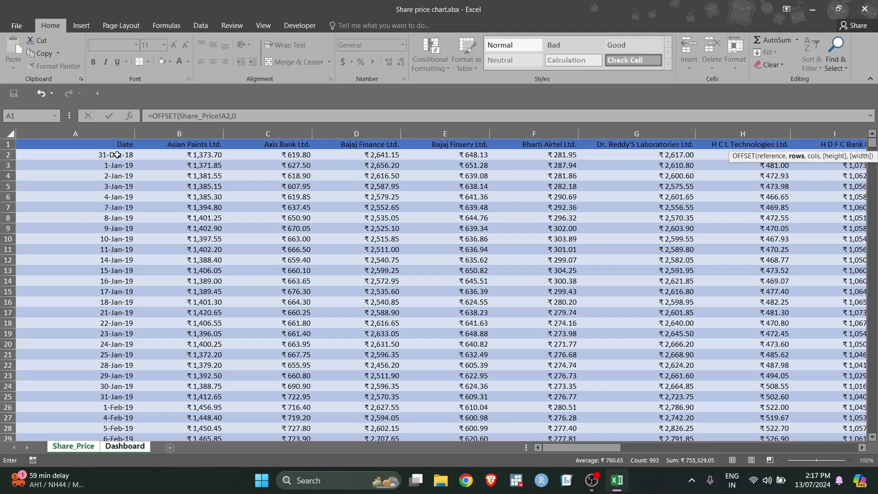
Complete the OFFSET formula with Dashboard!E3 as the column offset, height 995 and width 1, and enter it as an array formula
text(,)
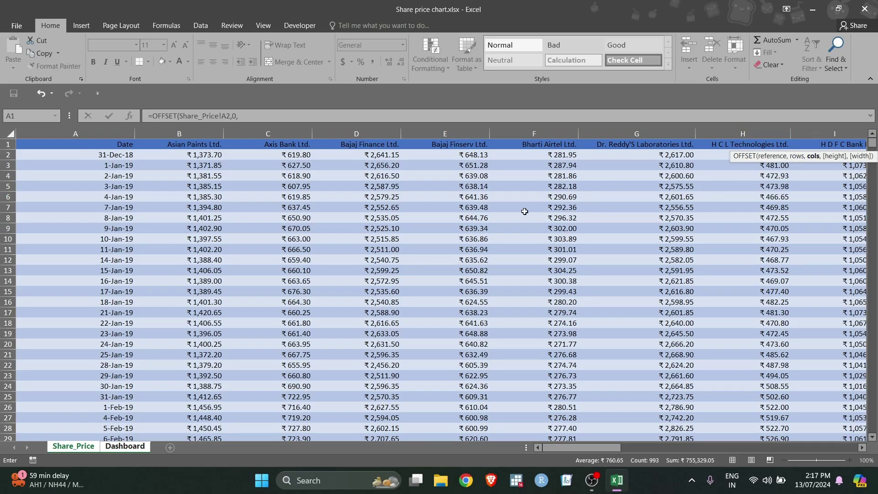
click(114, 450)
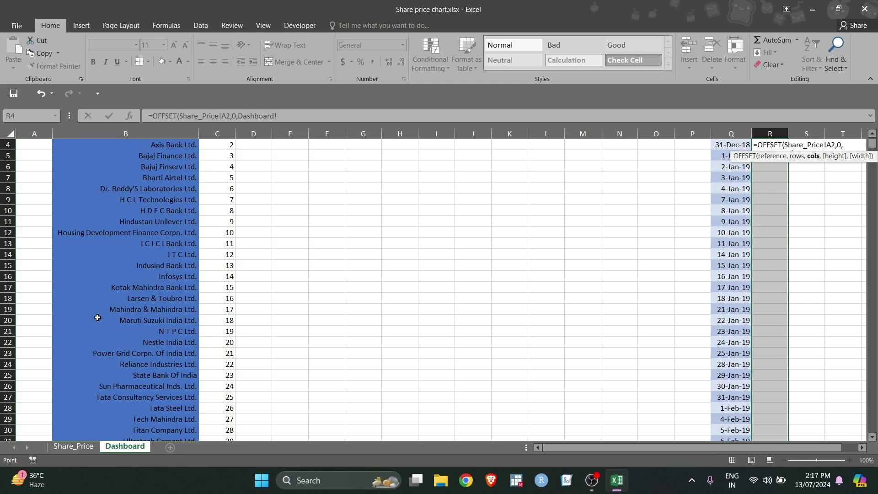
scroll(258, 220, up, 1)
click(296, 168)
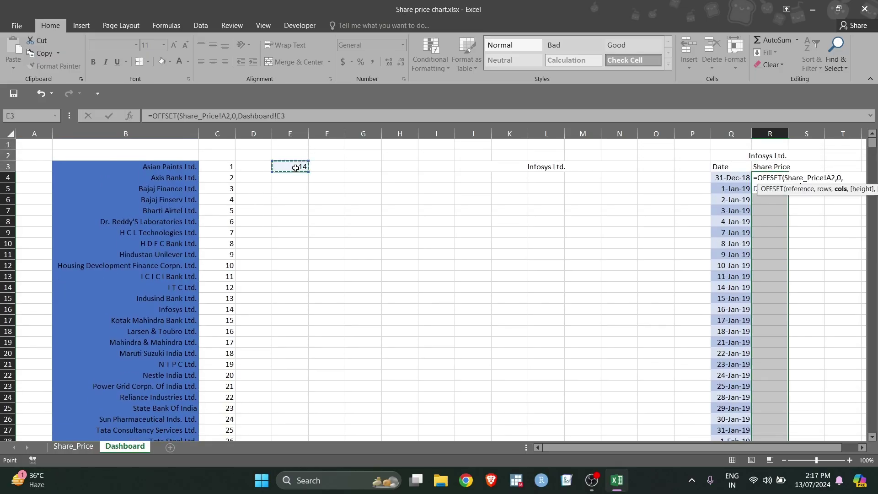
text(,995)
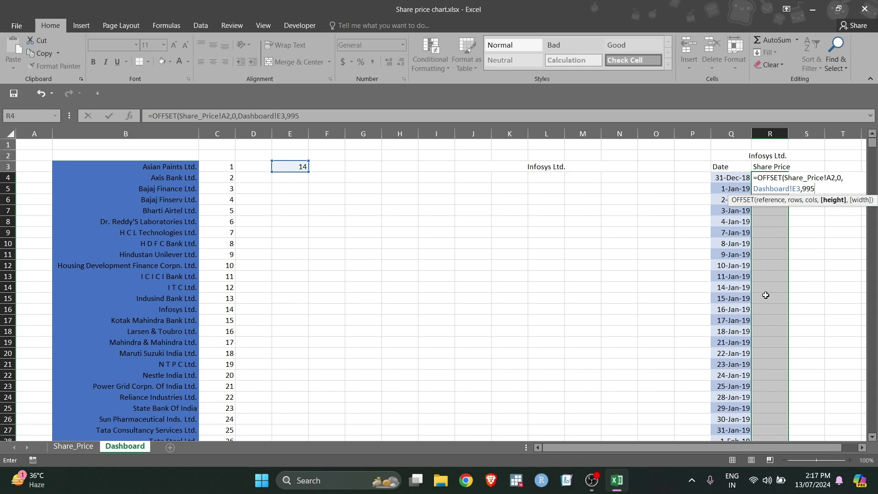
text(,1)
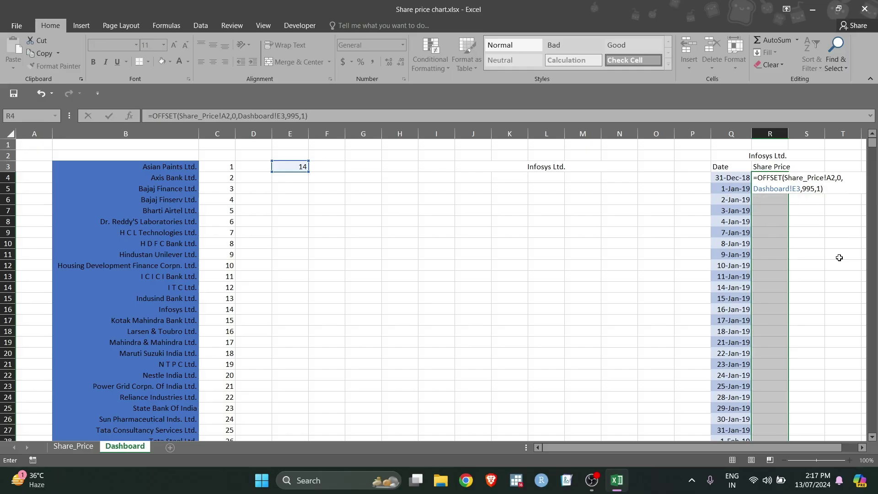
key(ctrl+shift+Return)
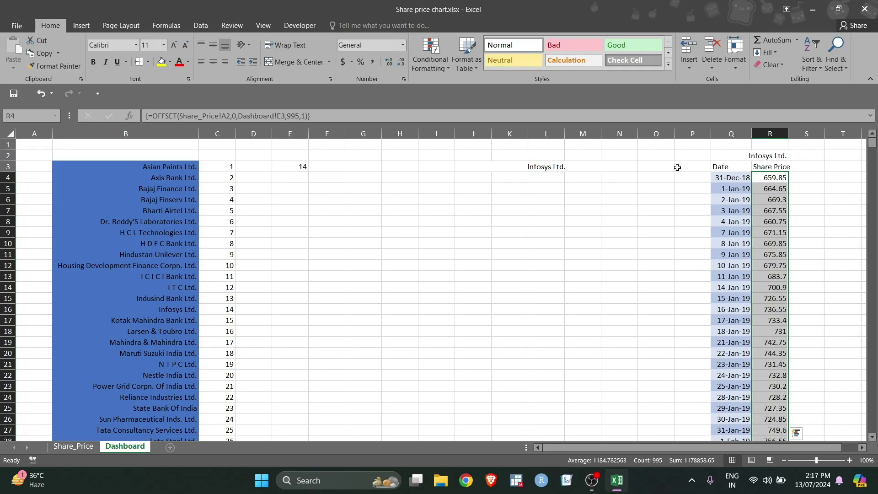
Check the lookup index in E3 and switch the company drop-down in J3 to Nestle India Ltd. to test the share prices
click(580, 170)
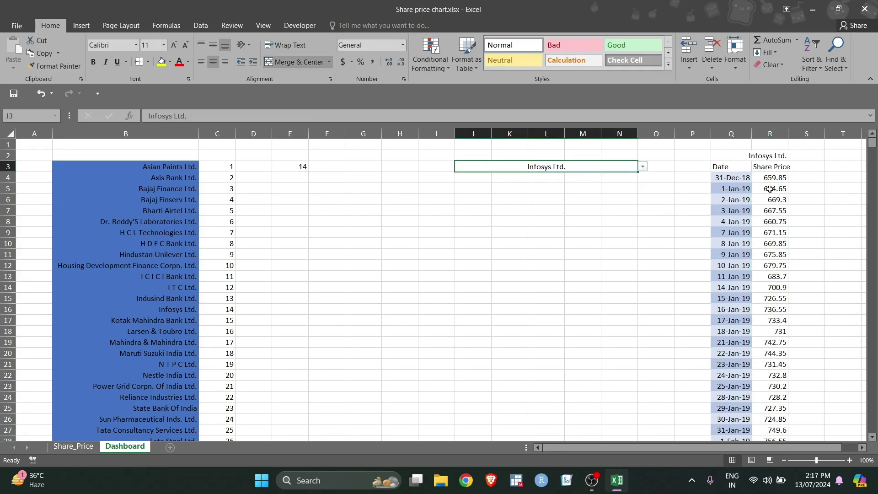
click(278, 166)
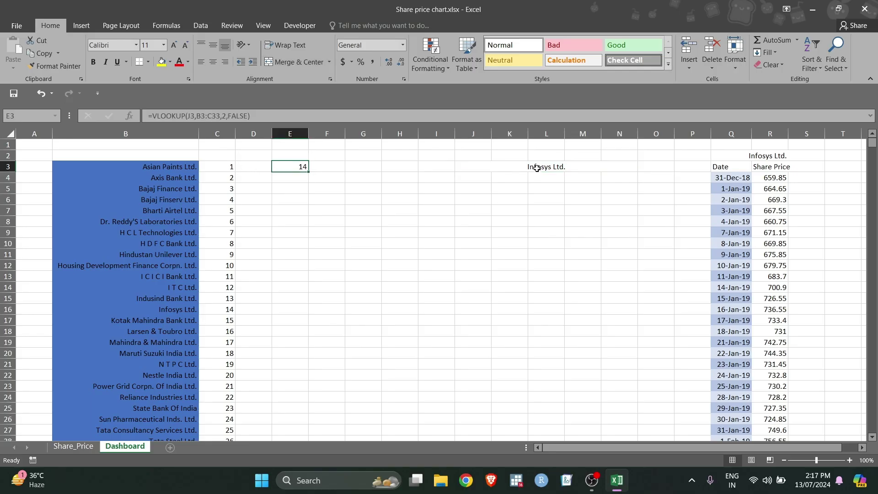
click(537, 168)
click(645, 169)
click(532, 216)
click(533, 221)
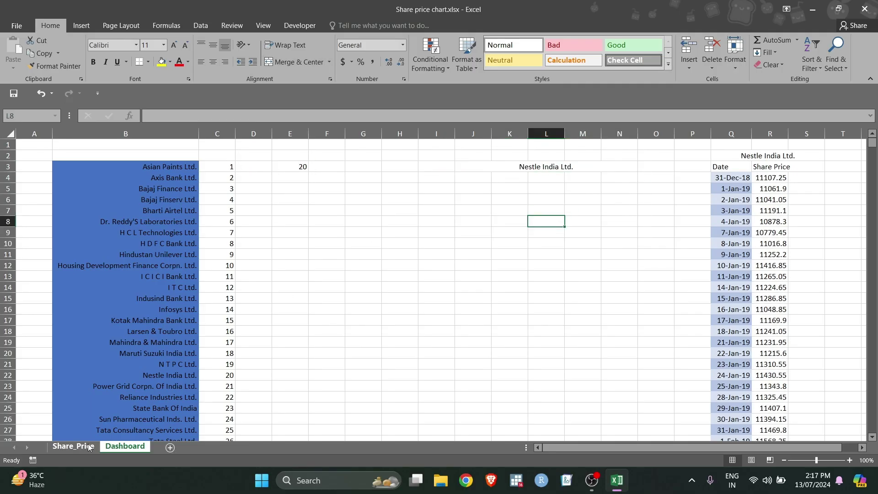
Examine the OFFSET starting cell A2 on the Share_Price sheet, and return to the Dashboard sheet
click(74, 446)
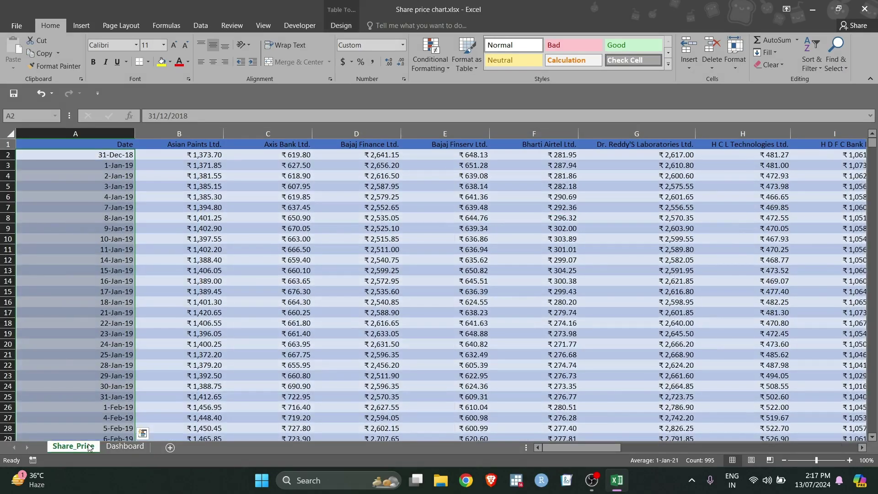
click(103, 155)
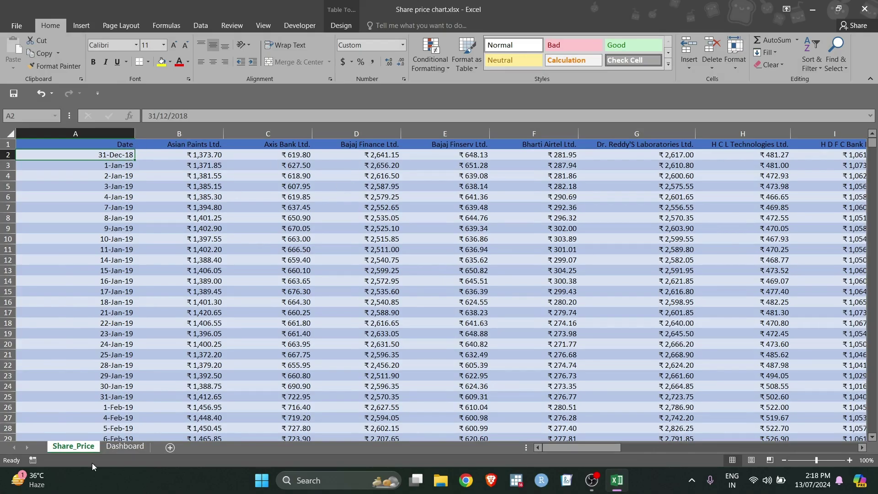
click(128, 447)
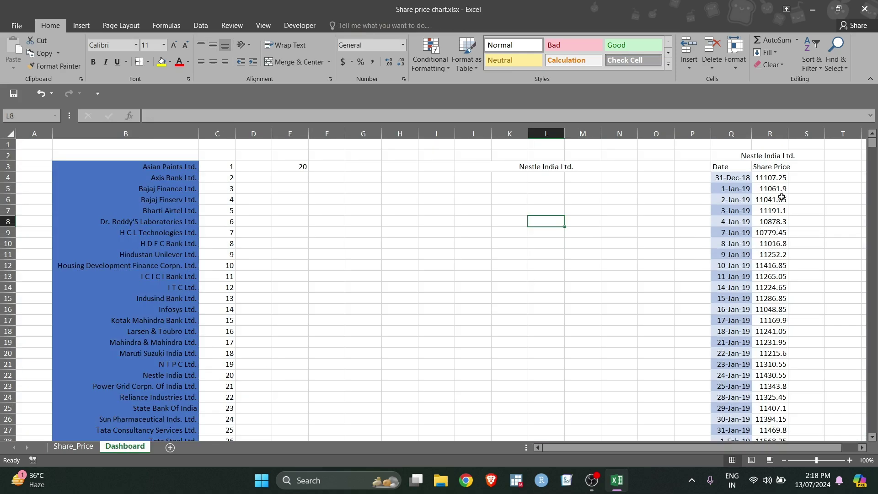
Switch the company drop-down in J3 to State Bank Of India
click(569, 168)
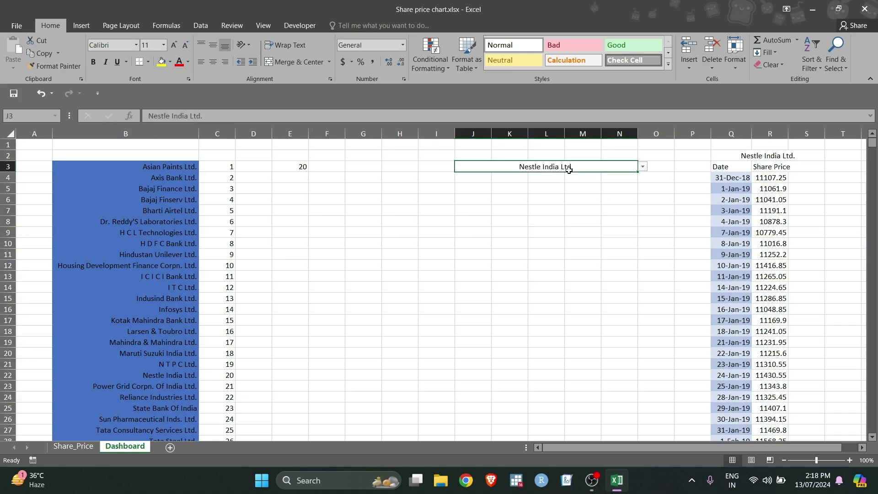
click(643, 167)
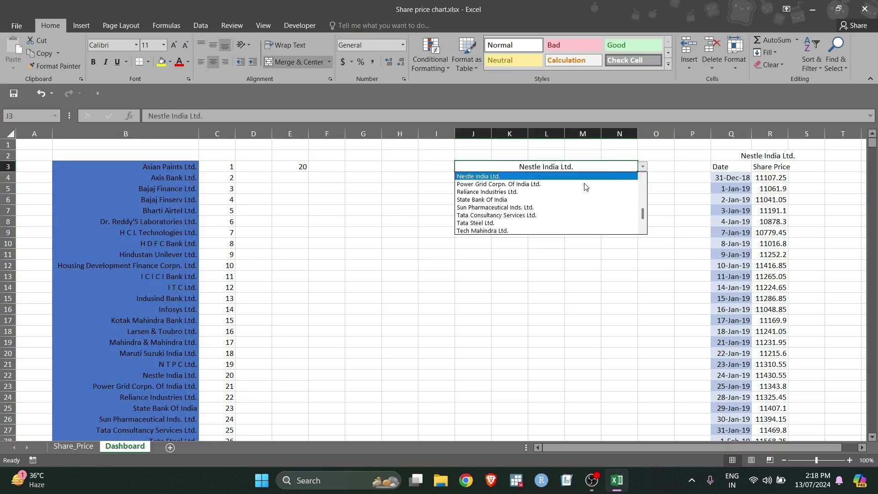
click(533, 200)
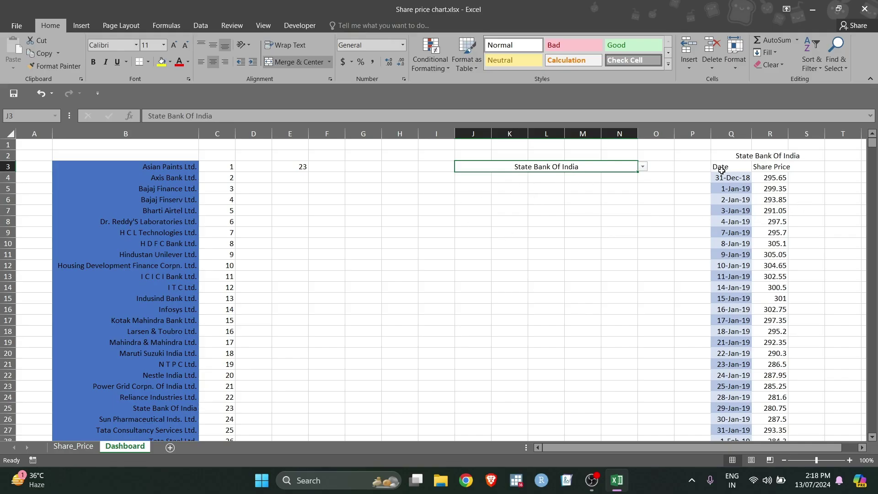
Insert a 2-D line chart and place it just below the company drop-down, keeping the Line chart type
click(88, 25)
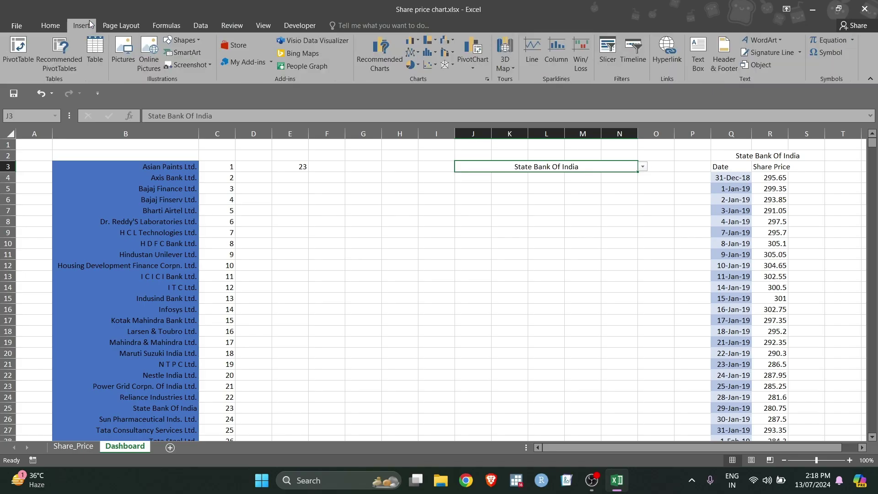
click(411, 53)
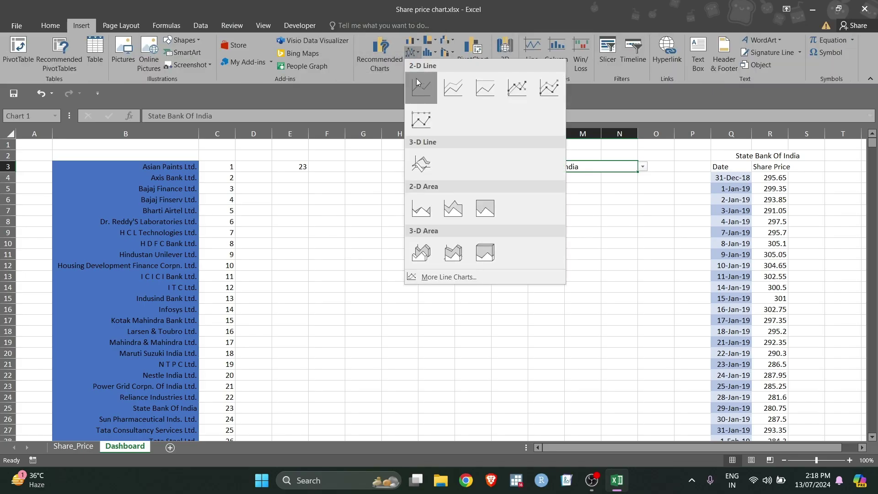
click(420, 92)
drag(372, 222, 478, 196)
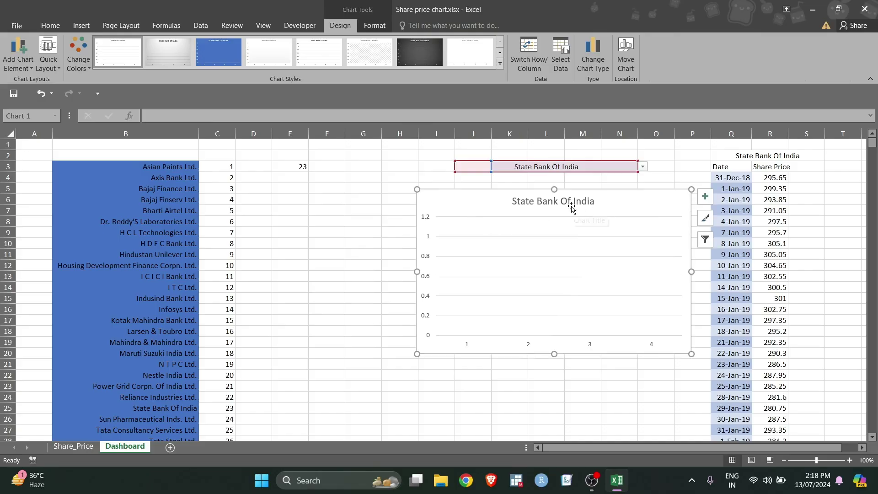
click(593, 58)
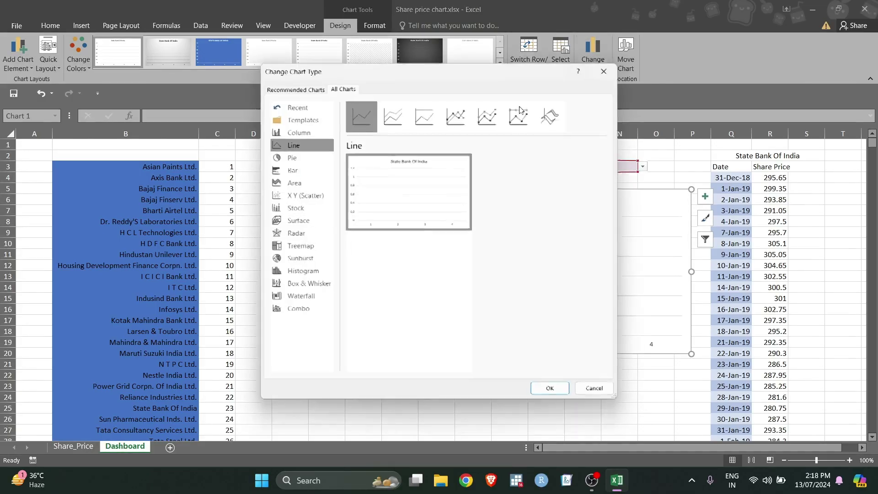
click(603, 70)
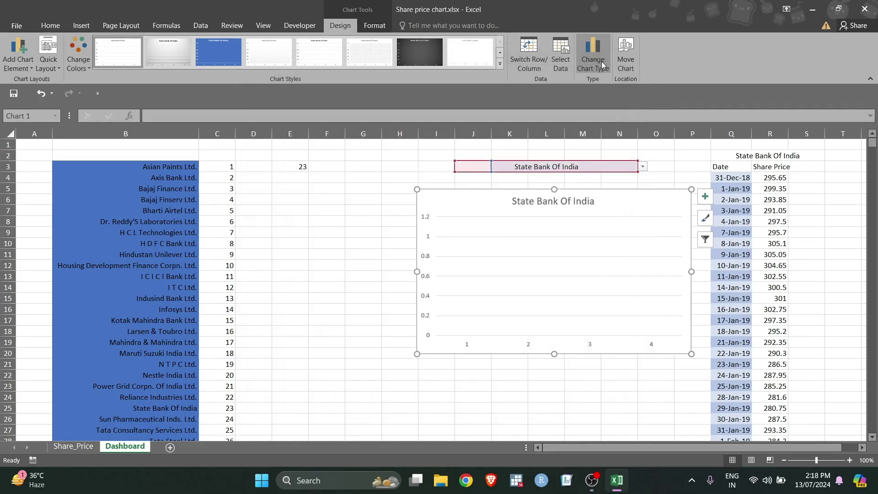
Open the line chart's data series for editing and clear its existing series name and series values
click(490, 242)
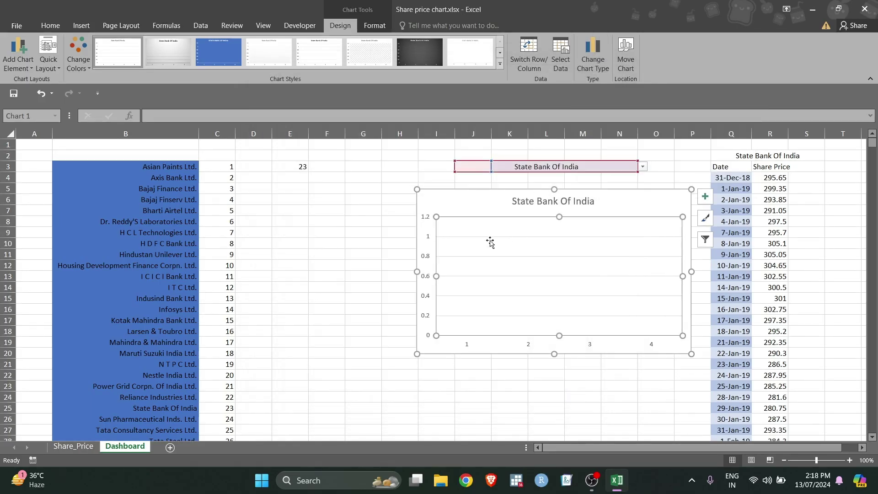
click(556, 48)
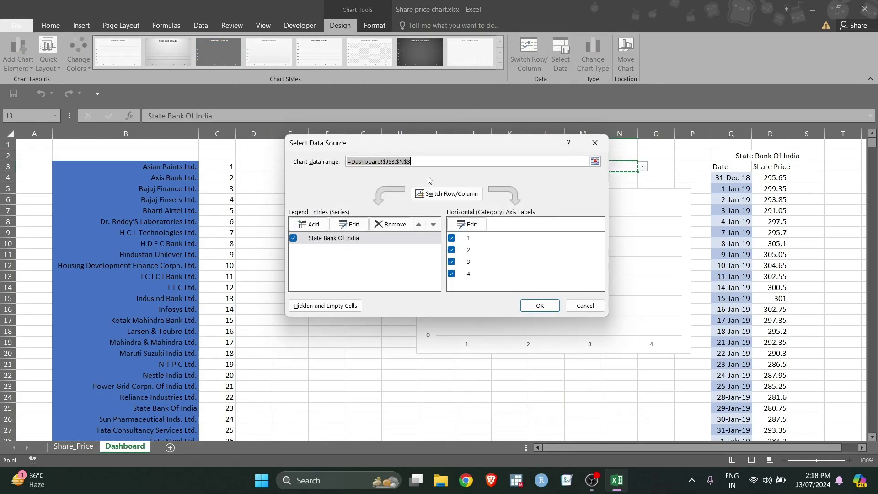
click(353, 222)
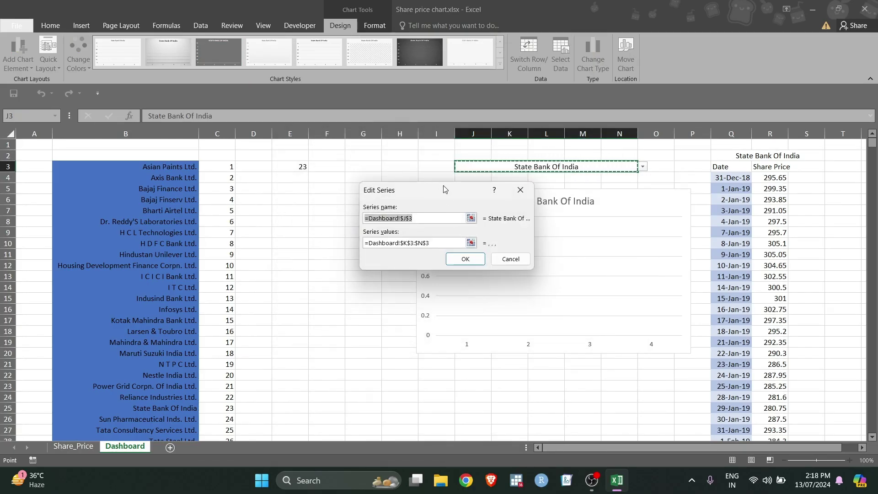
drag(447, 184, 284, 226)
key(BackSpace)
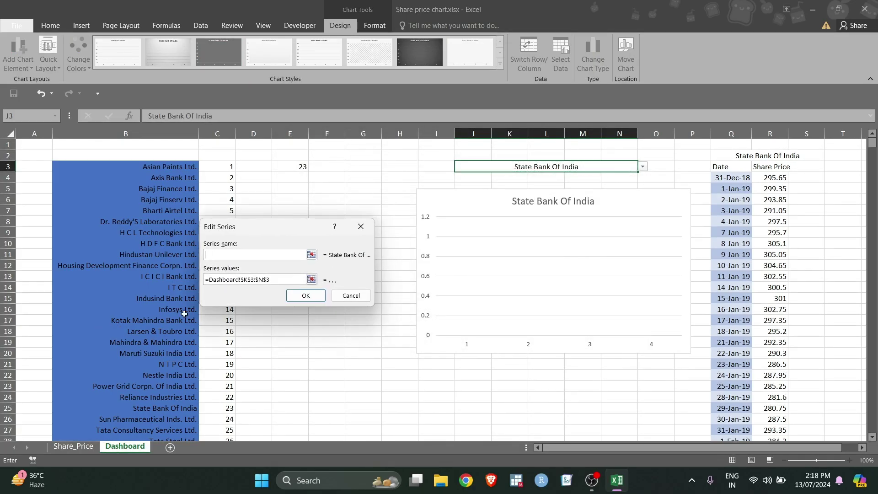
click(278, 280)
key(BackSpace)
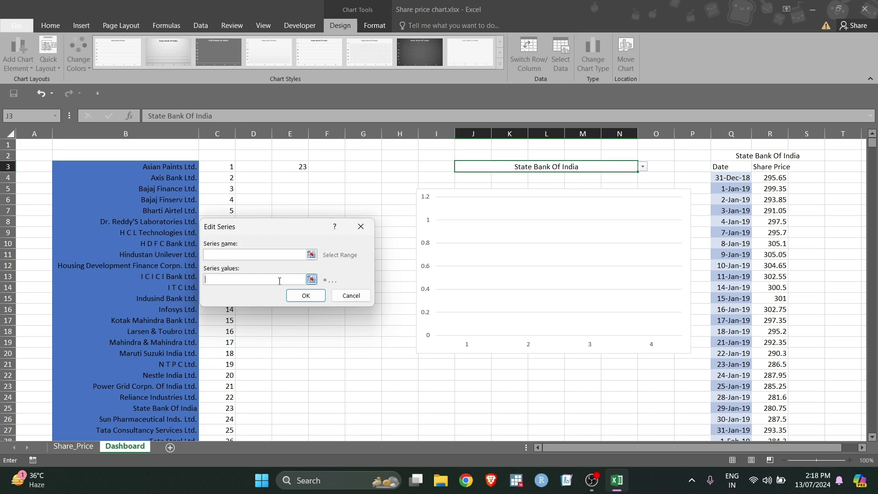
Set the chart's series values to the share prices in R4:R998 on the Dashboard sheet
click(522, 168)
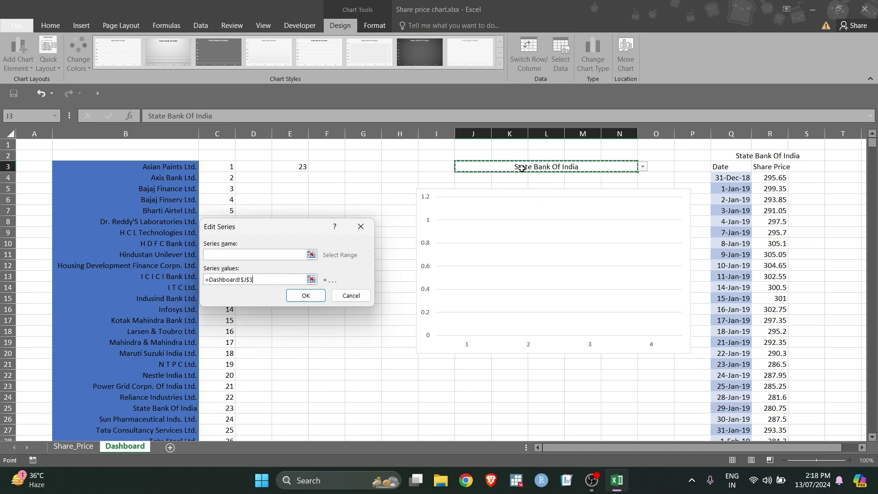
key(BackSpace)
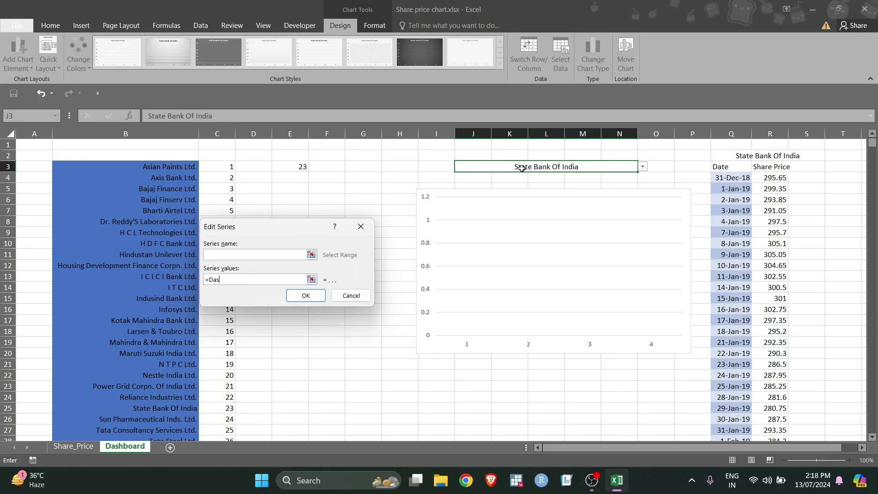
click(247, 253)
click(443, 272)
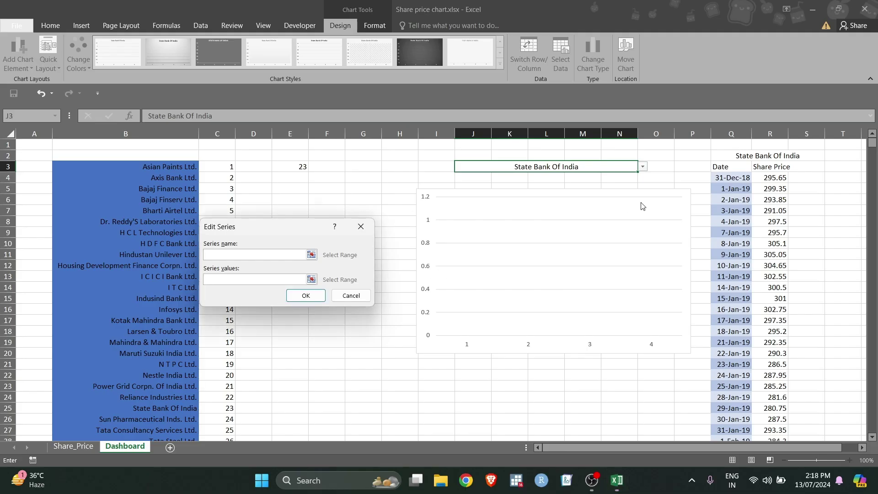
click(776, 177)
key(ctrl+shift+Down)
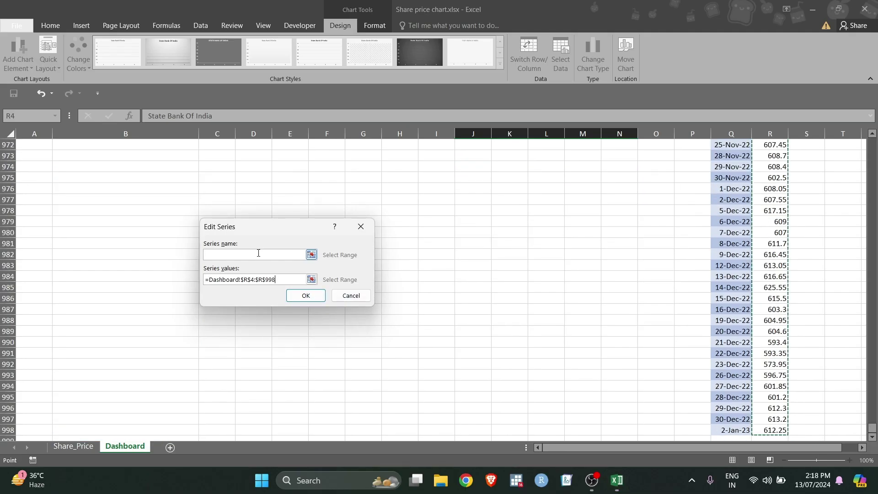
Link the chart's series name to the company drop-down cell J3 and accept the series changes
click(259, 253)
click(636, 184)
key(ctrl+Up)
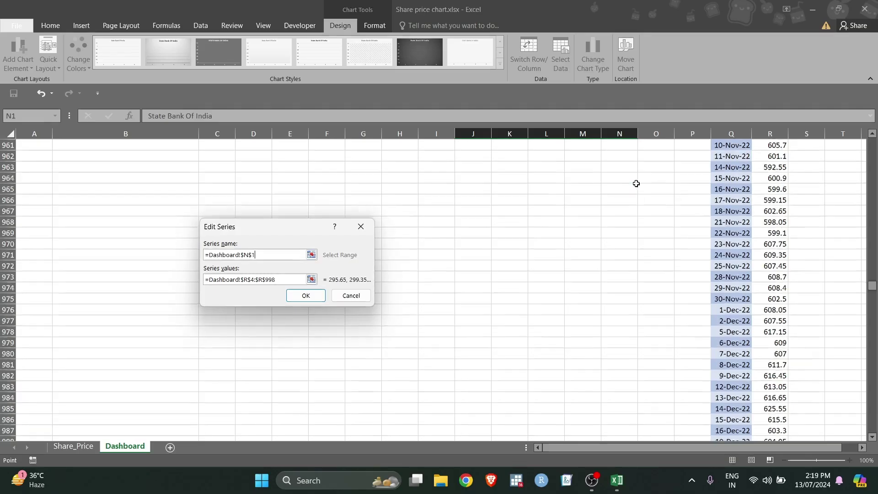
click(565, 166)
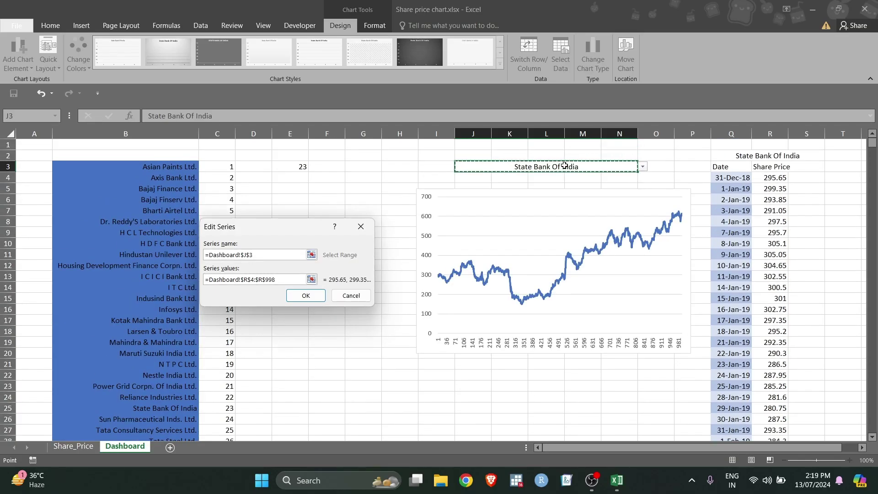
click(304, 295)
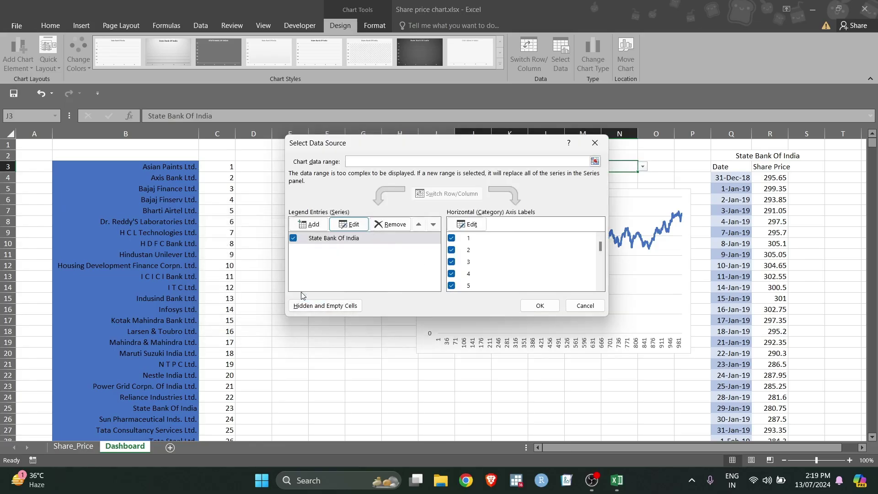
Set the chart's horizontal axis labels to the dates in Q4:Q998 and apply the data source changes
click(475, 227)
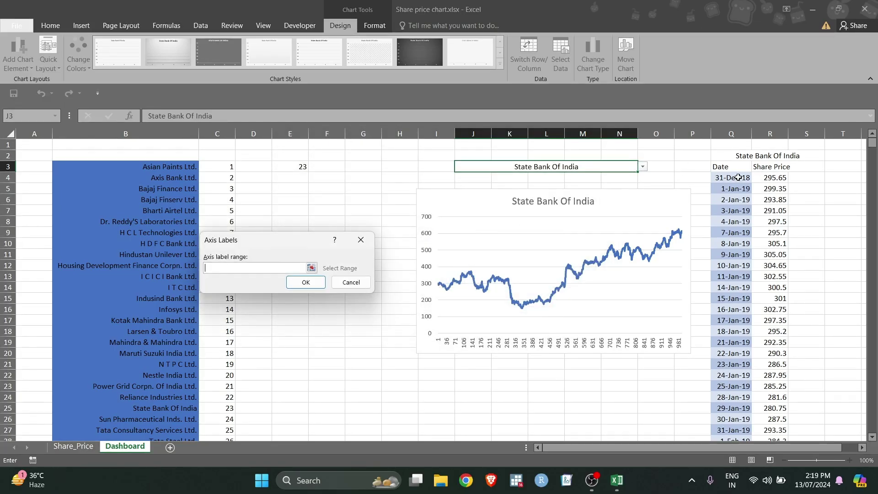
click(738, 178)
key(ctrl+shift+Down)
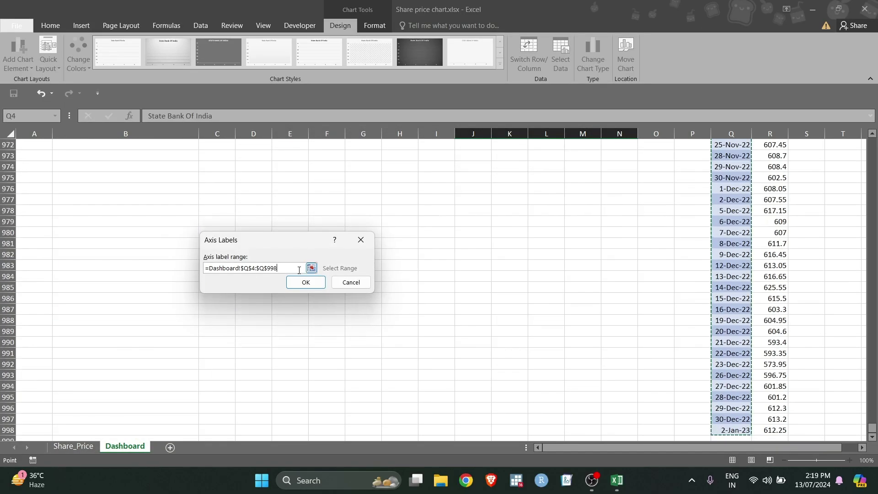
click(301, 284)
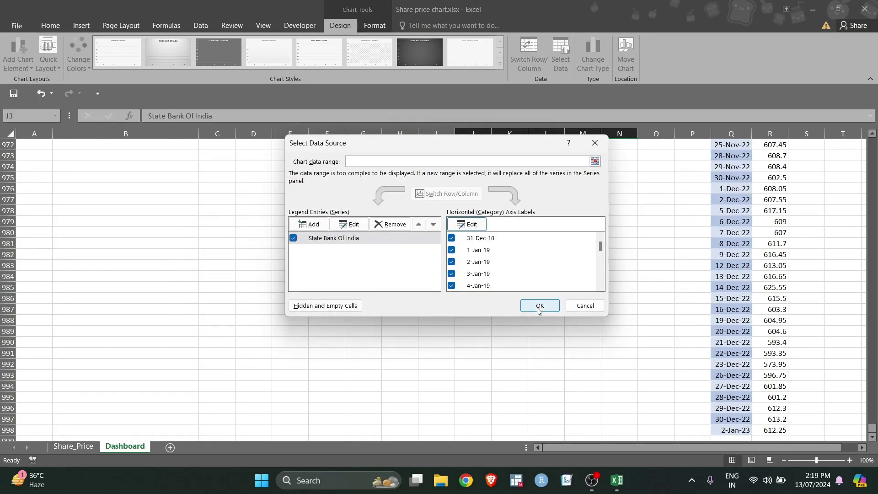
click(539, 311)
Test the chart by switching the company drop-down in J3 to Tech Mahindra Ltd. and to S & P B S E Sensex
click(625, 283)
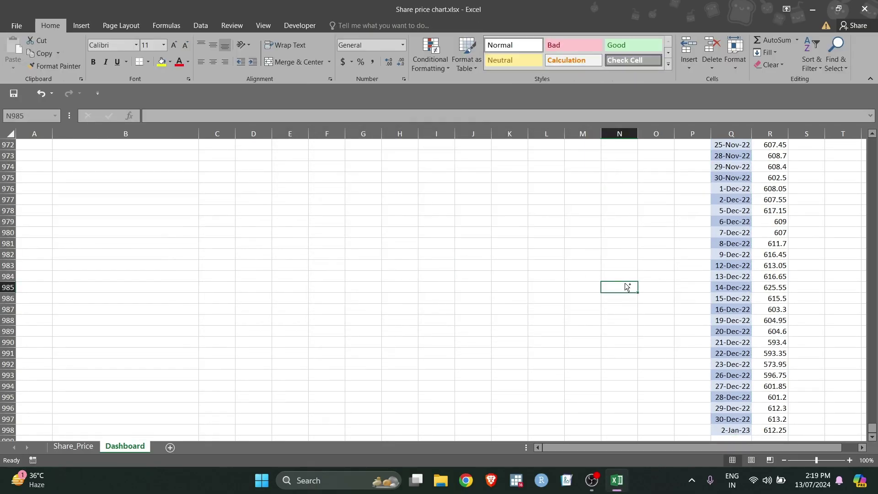
key(ctrl+Home)
click(569, 166)
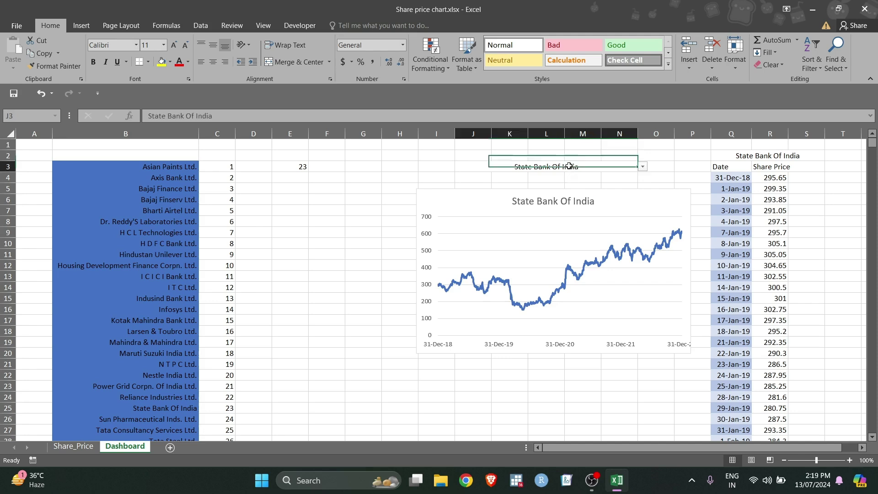
click(643, 168)
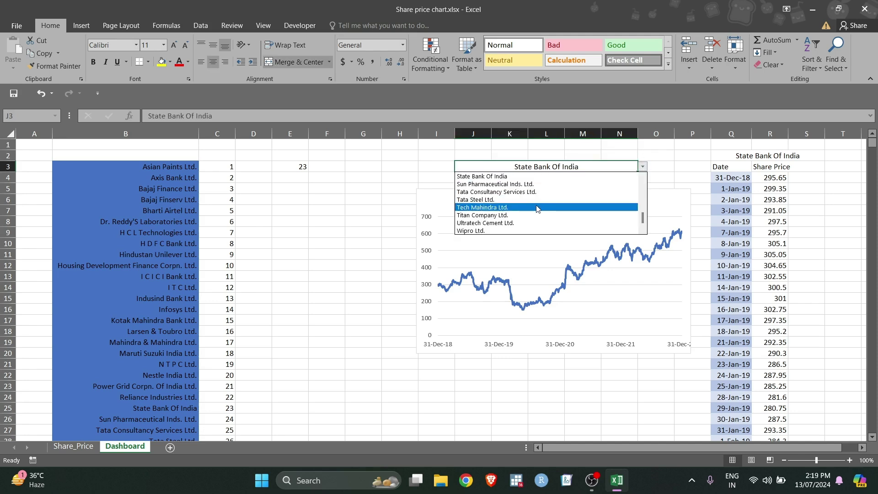
click(539, 207)
click(643, 167)
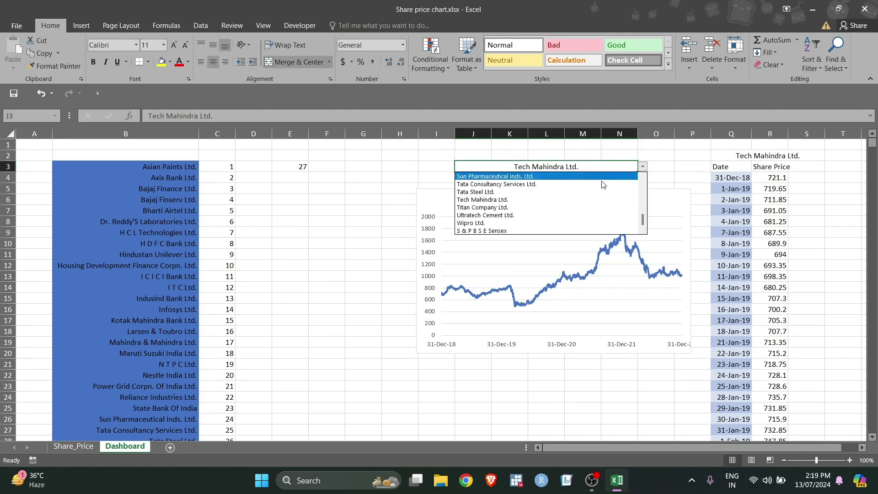
click(526, 229)
click(569, 229)
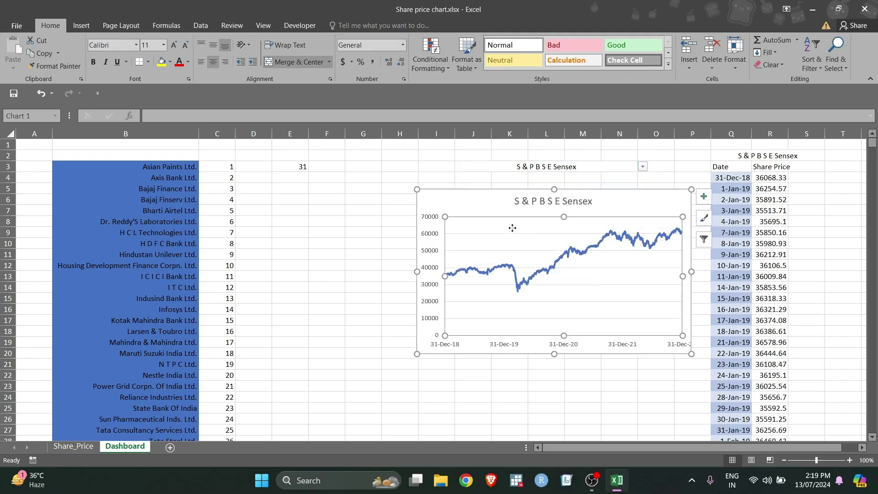
click(368, 187)
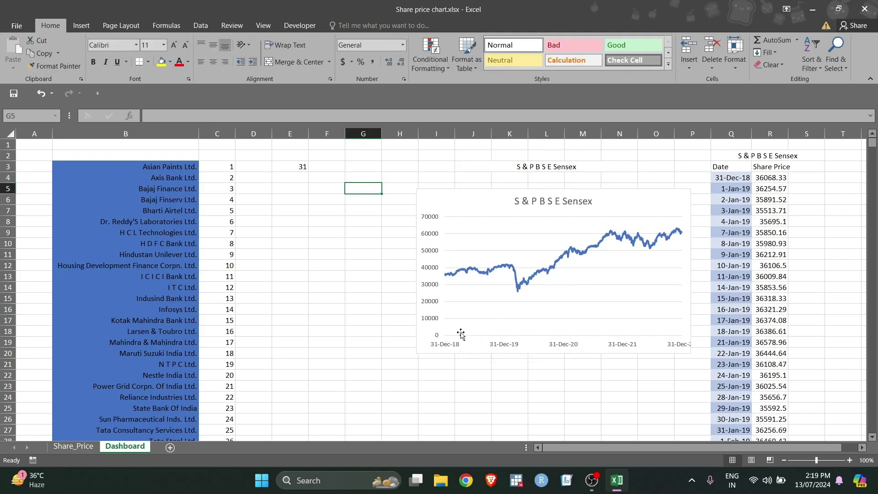
Enlarge the line chart so it spans about columns G to P and rows 5 to 30
click(424, 332)
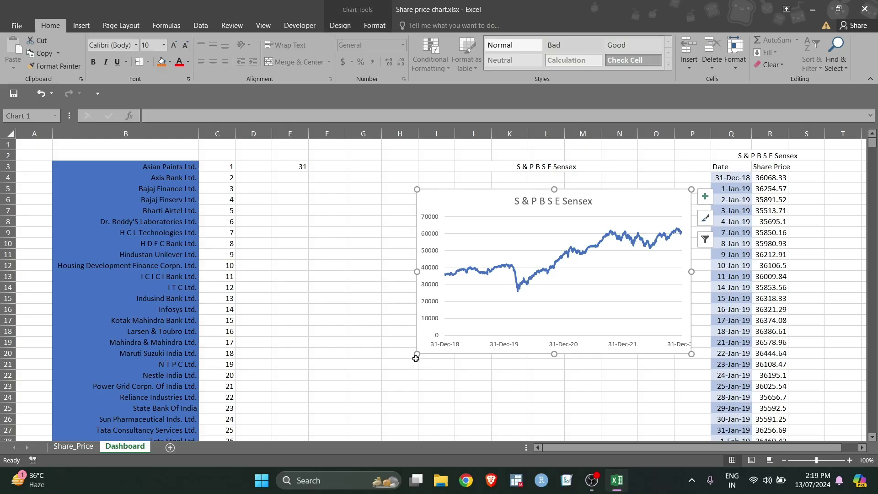
drag(417, 354, 349, 438)
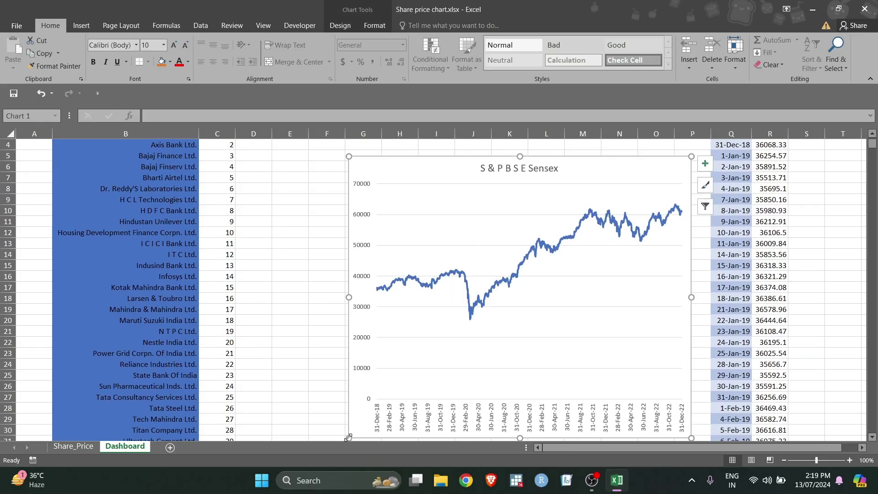
scroll(439, 338, up, 1)
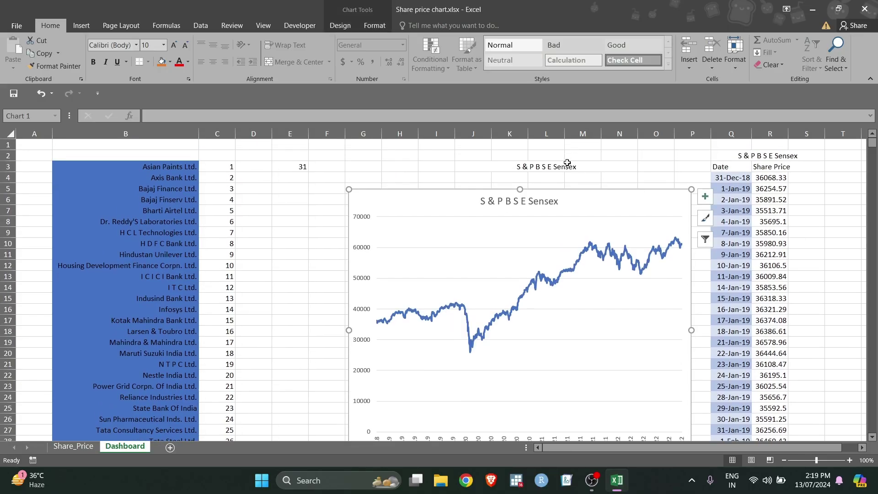
Test the enlarged chart by switching the company drop-down in J3 to Titan Company Ltd. and to another company
click(567, 164)
click(643, 167)
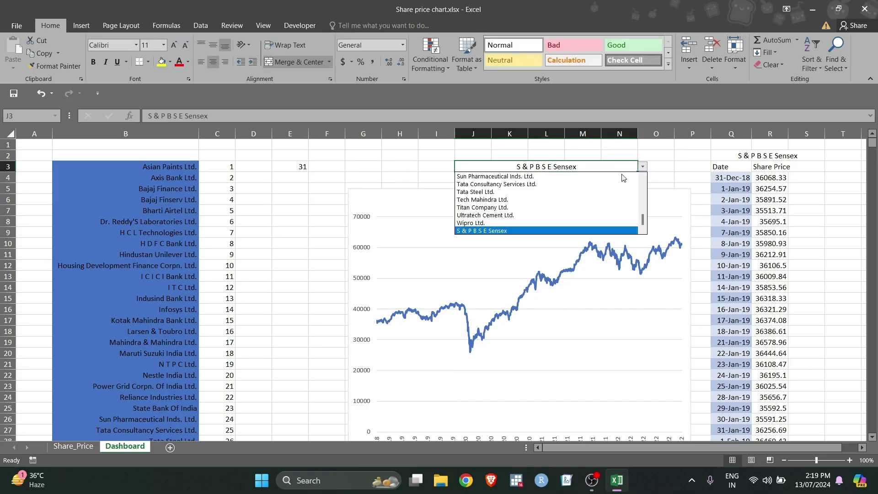
click(522, 208)
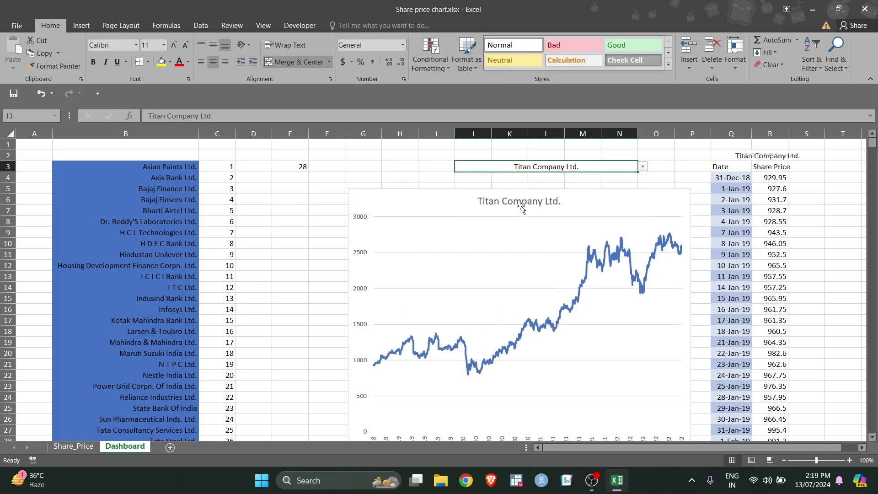
click(643, 167)
click(537, 193)
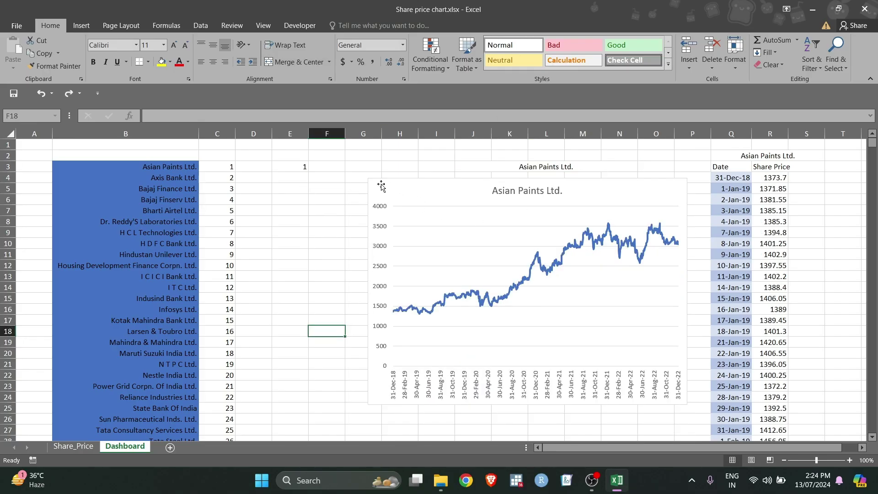
Shrink the line chart to about columns H to P and rows 4 to 22, and fill the drop-down cell J3 yellow
click(384, 187)
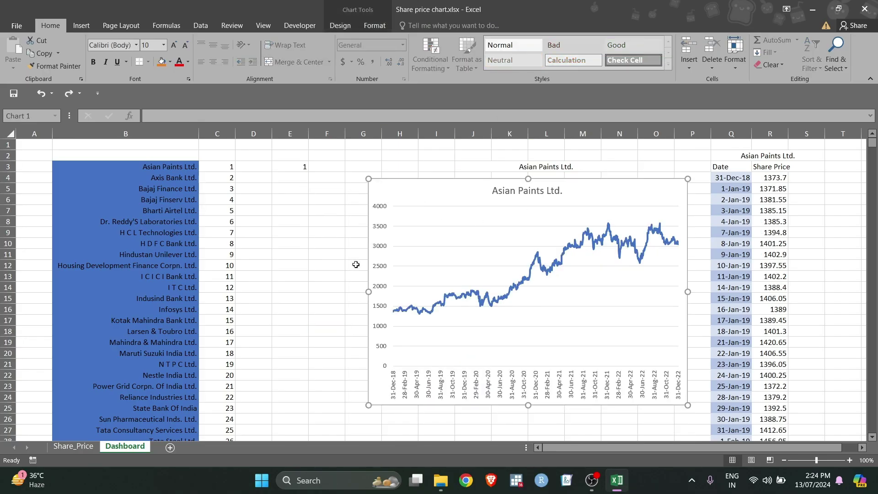
drag(368, 405, 384, 372)
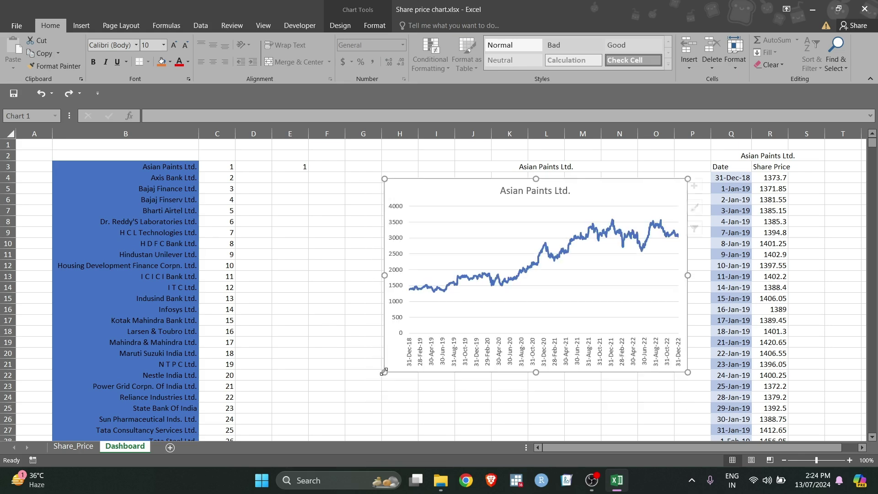
click(487, 166)
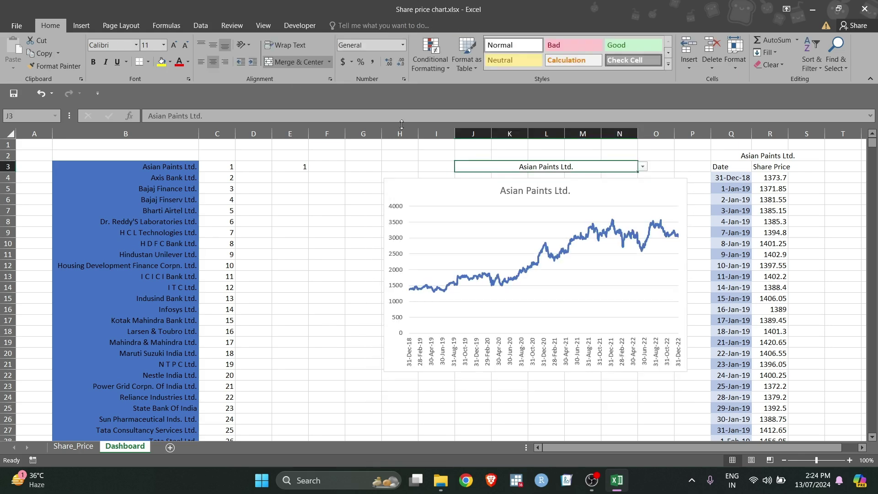
click(163, 63)
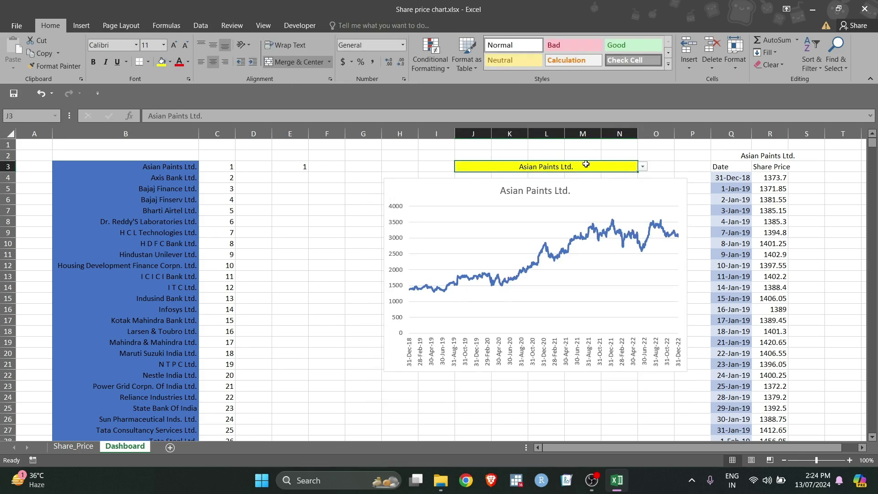
Apply the dark grey chart style to the share price line chart and deselect it
click(430, 194)
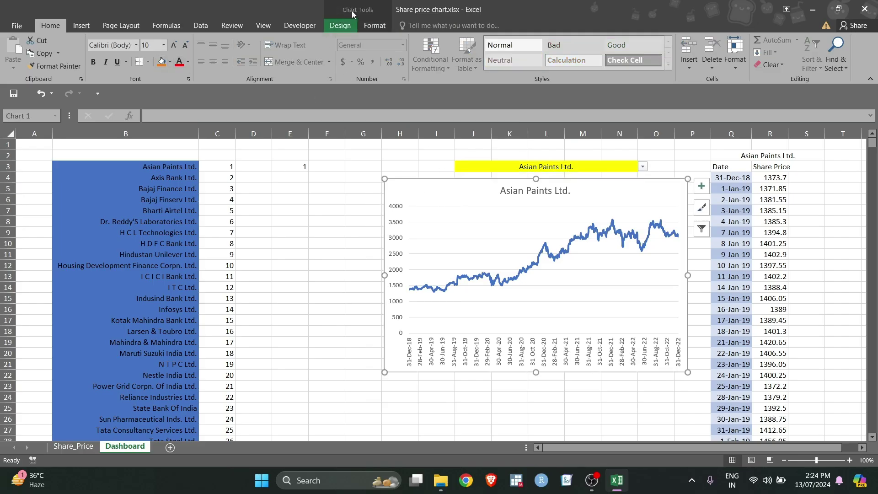
click(347, 26)
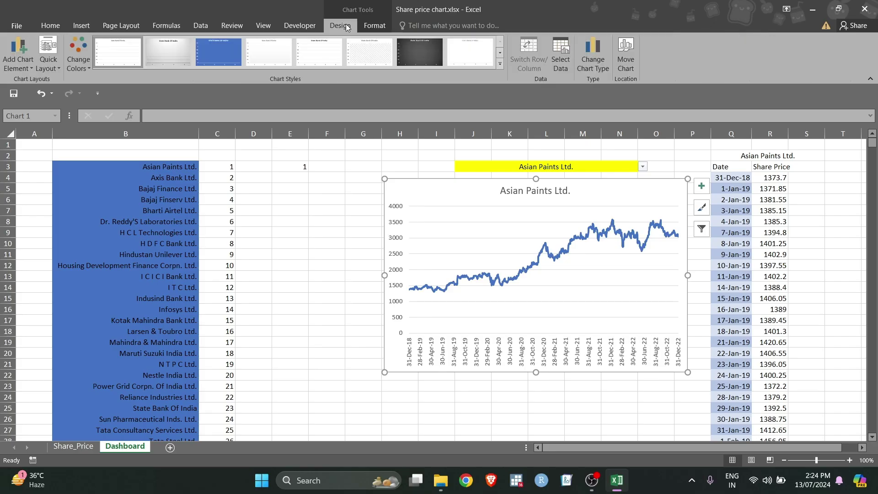
click(416, 51)
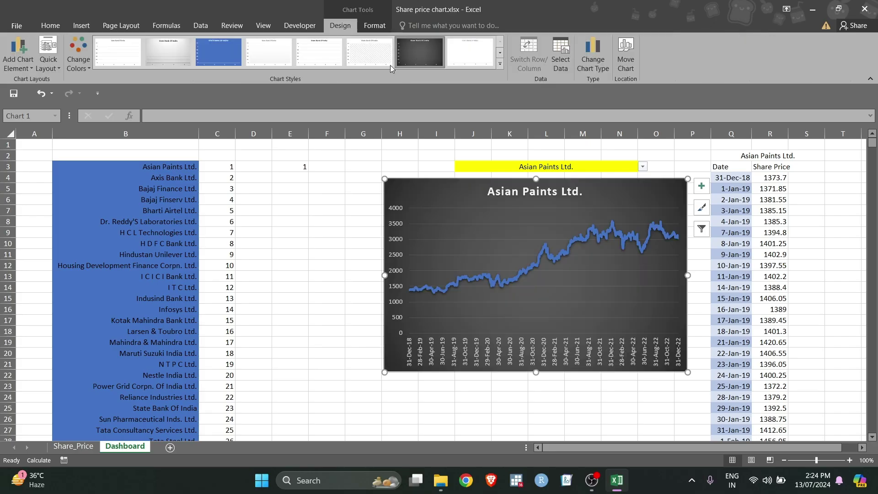
click(347, 230)
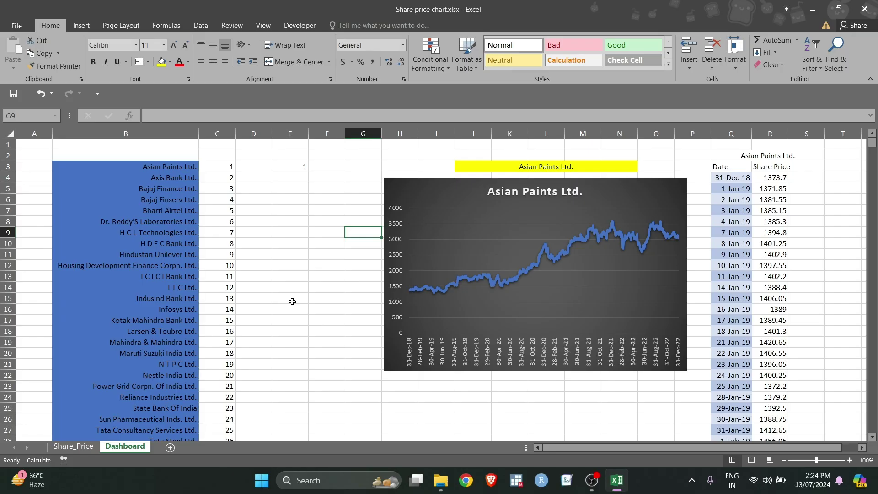
Add a new worksheet between Share_Price and Dashboard and rename it Share Returns
scroll(289, 289, down, 1)
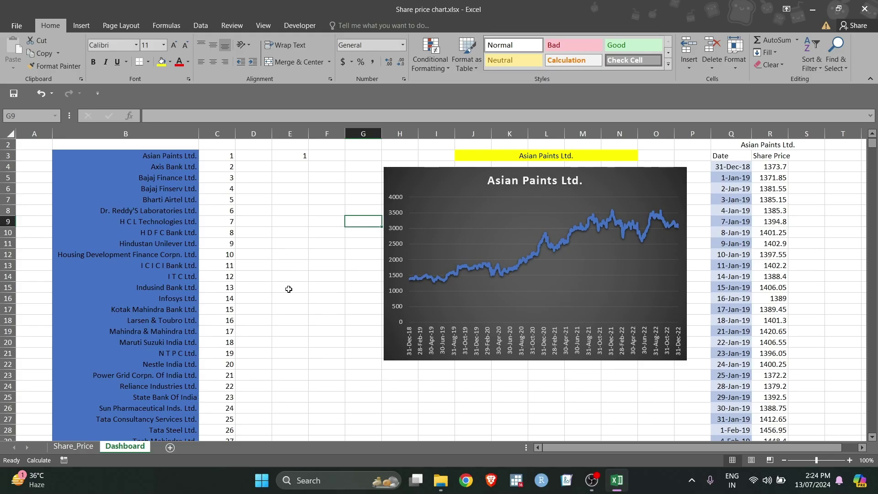
scroll(289, 290, down, 1)
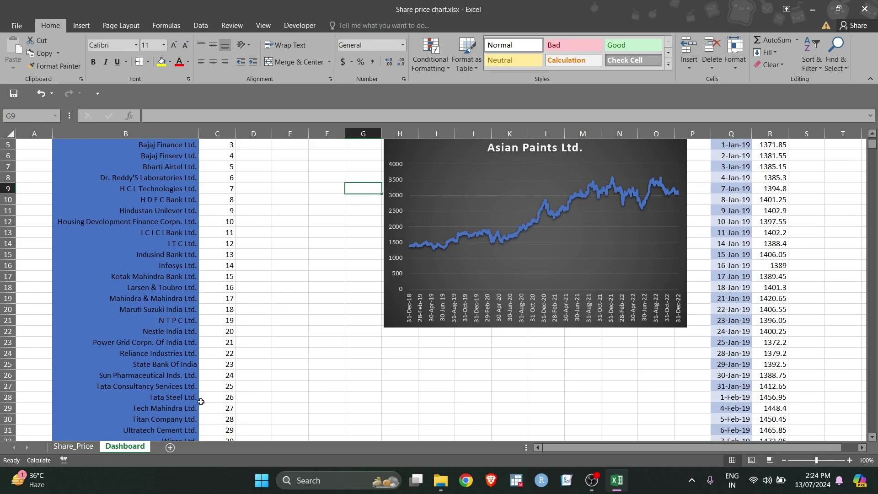
click(170, 448)
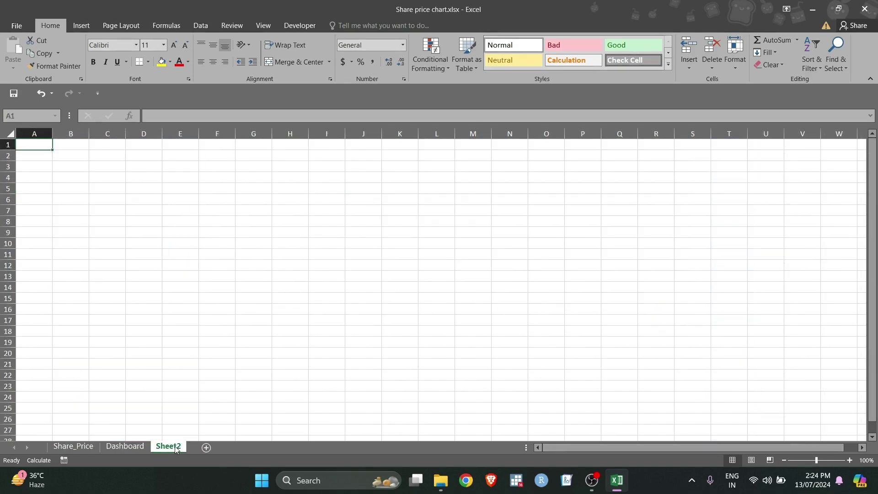
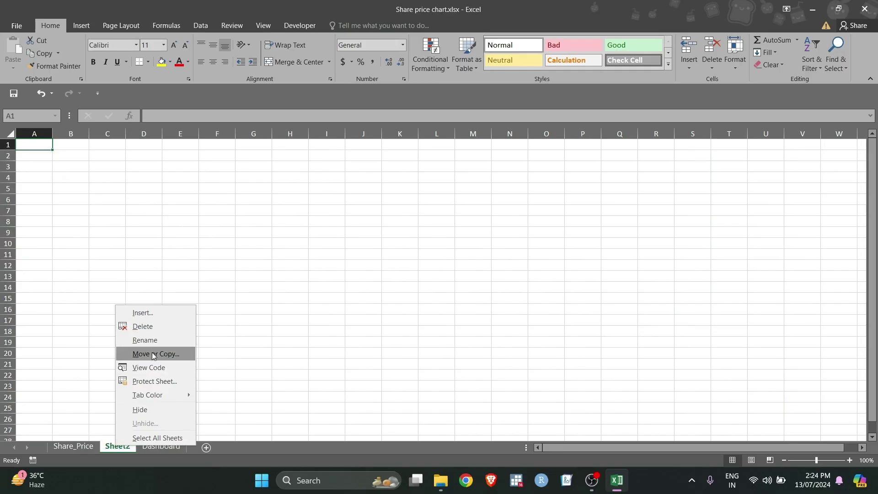
click(150, 339)
text(Sh)
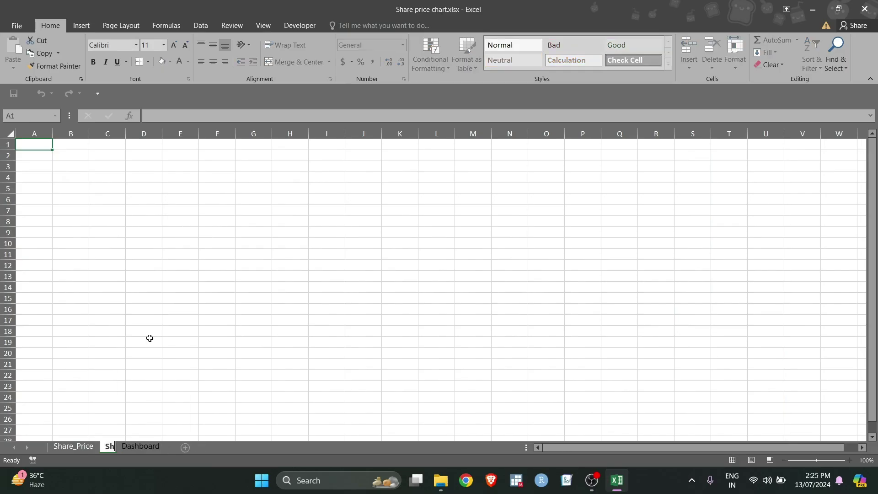
text(are Returns)
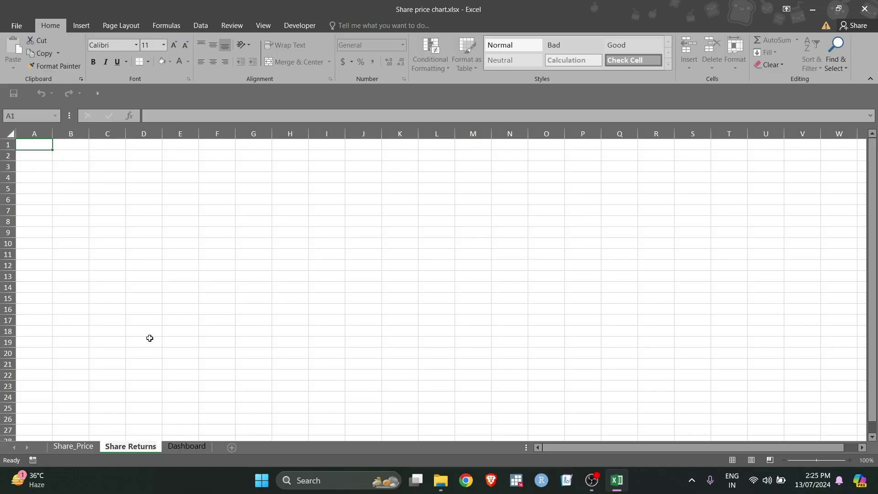
key(Return)
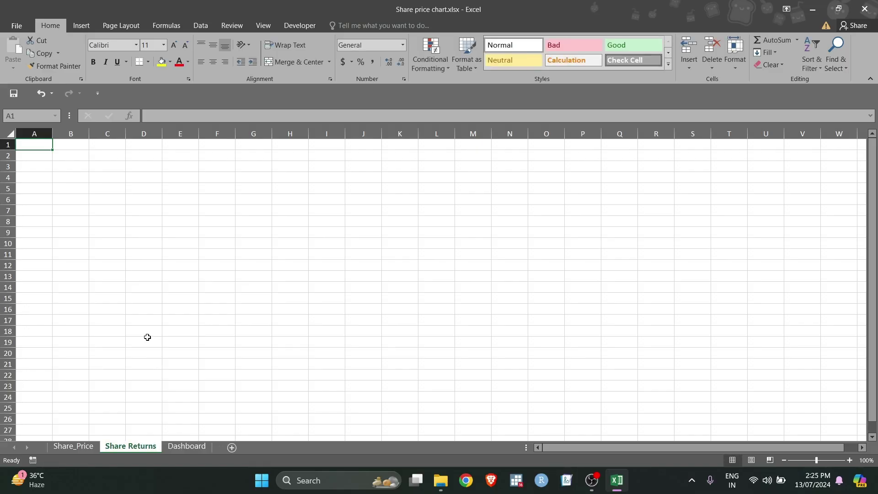
Copy the header row A1:AF1 from the Share_Price sheet into row 1 of the Share Returns sheet
click(74, 446)
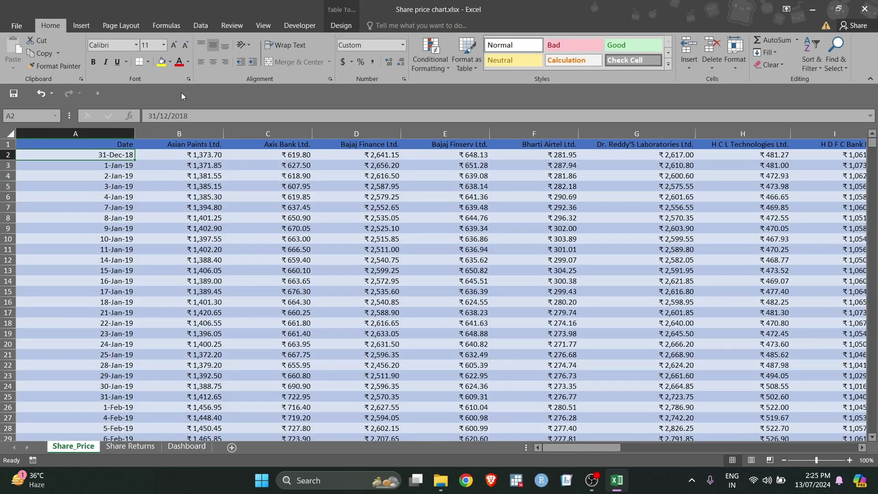
click(95, 145)
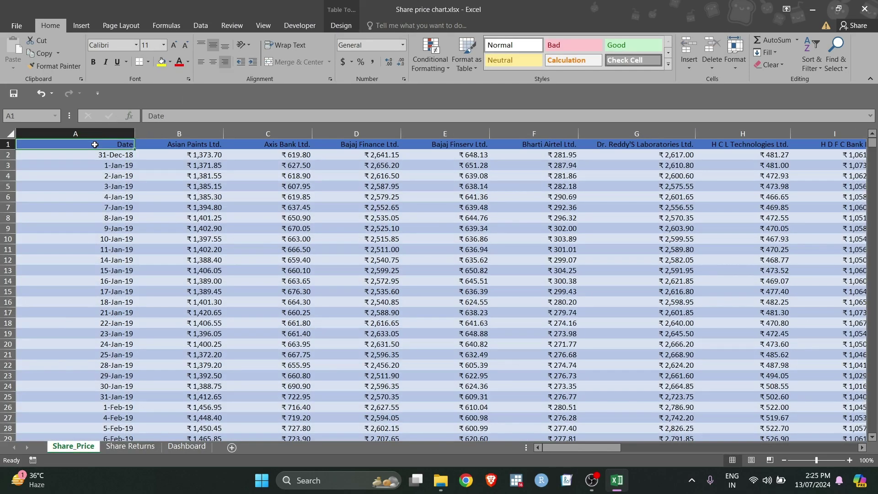
key(ctrl+shift+Right)
key(ctrl+c)
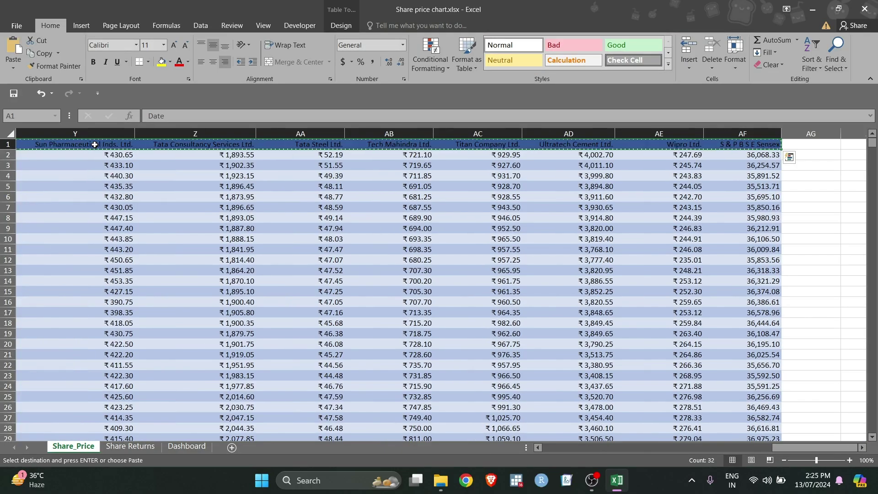
click(133, 450)
key(ctrl+v)
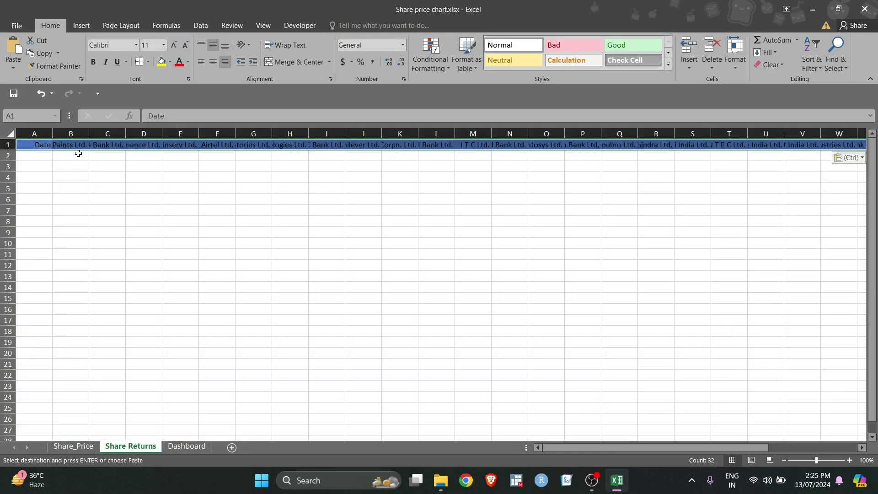
Autofit all columns of the Share Returns sheet to their headers, and widen the Date column A
click(9, 133)
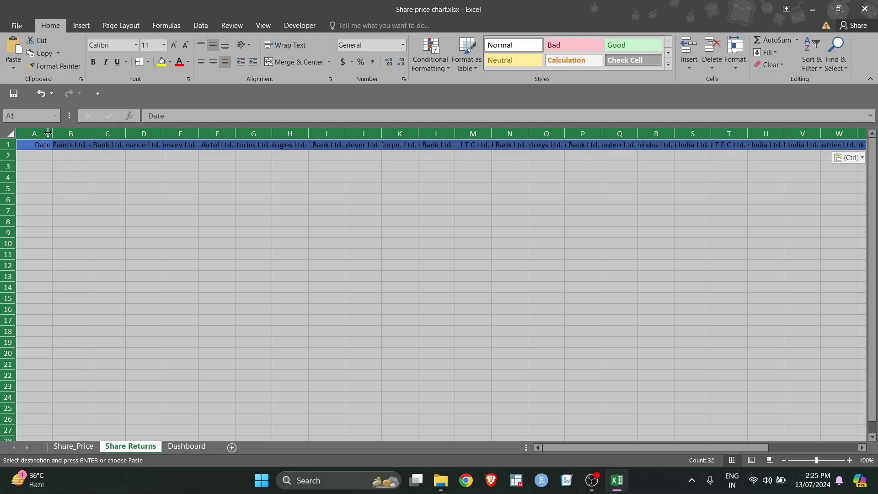
double_click(52, 133)
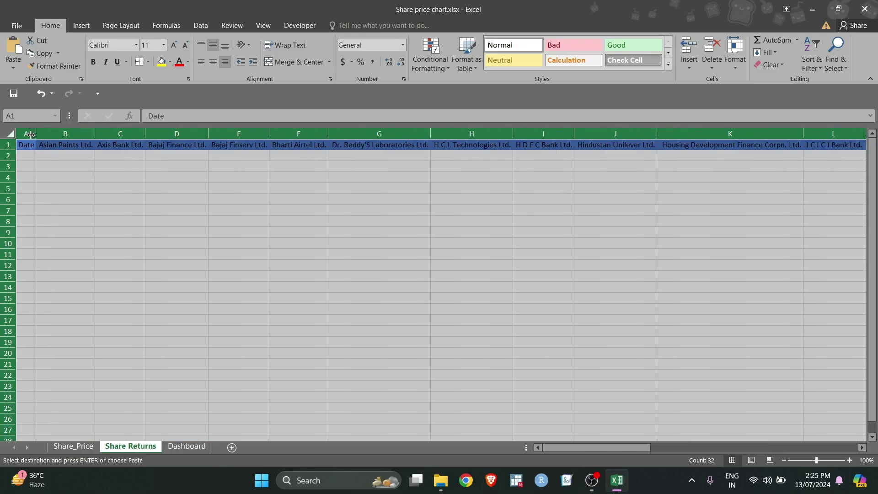
click(74, 195)
click(27, 133)
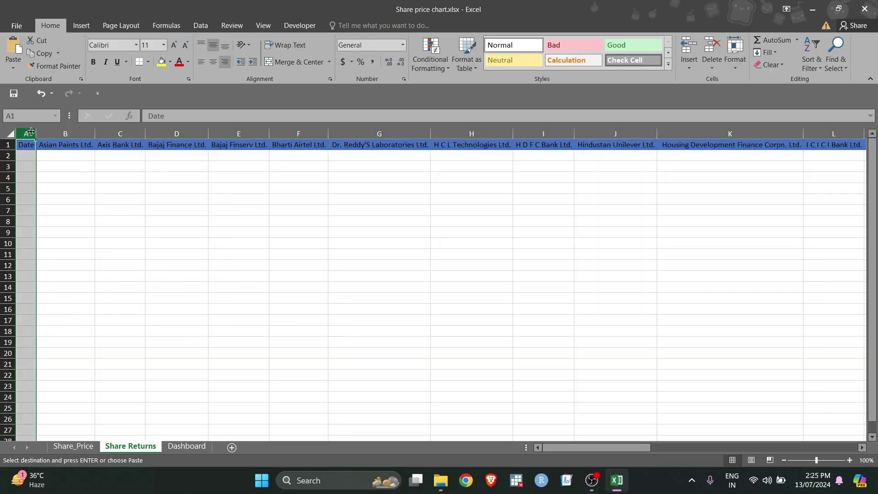
drag(36, 133, 87, 134)
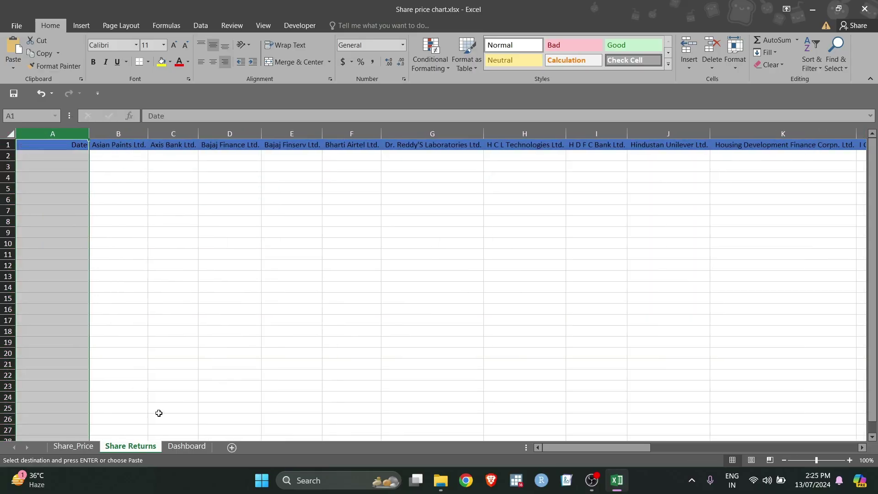
Copy all dates from A2 down to A996 on Share_Price into column A of Share Returns, starting at A2
click(87, 450)
click(84, 184)
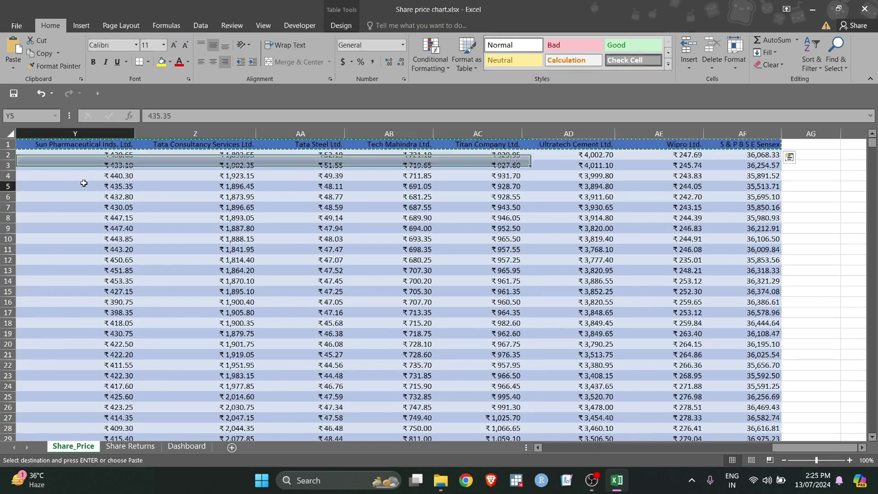
key(Home)
click(94, 155)
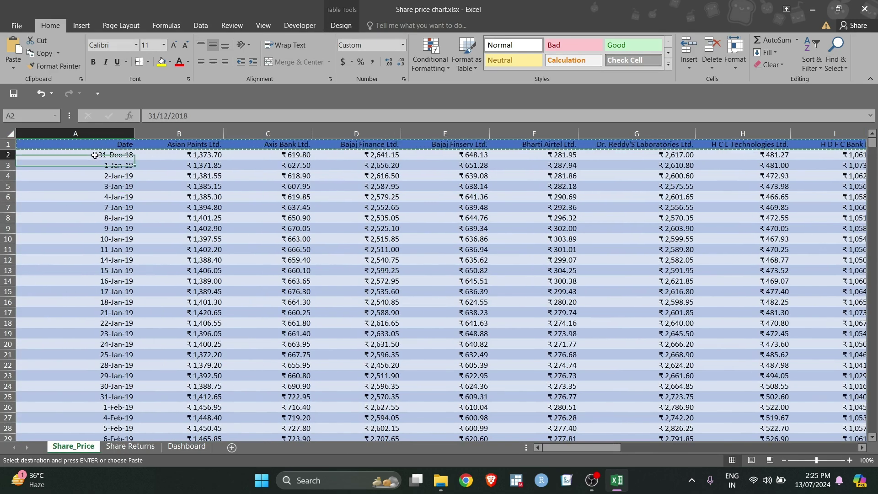
key(ctrl+shift+Down)
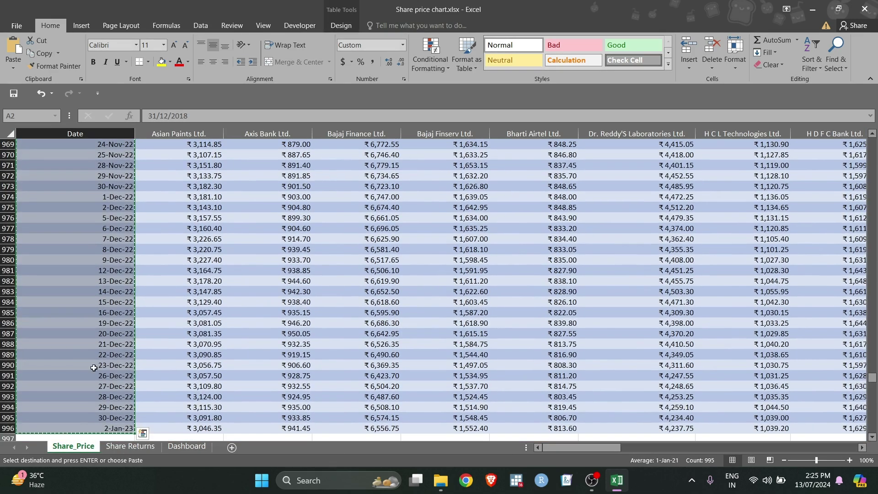
click(131, 447)
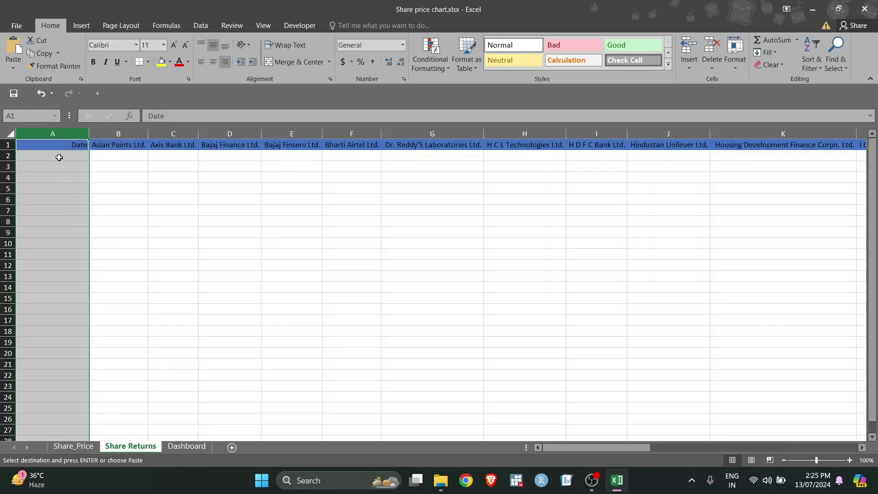
click(59, 156)
key(ctrl+v)
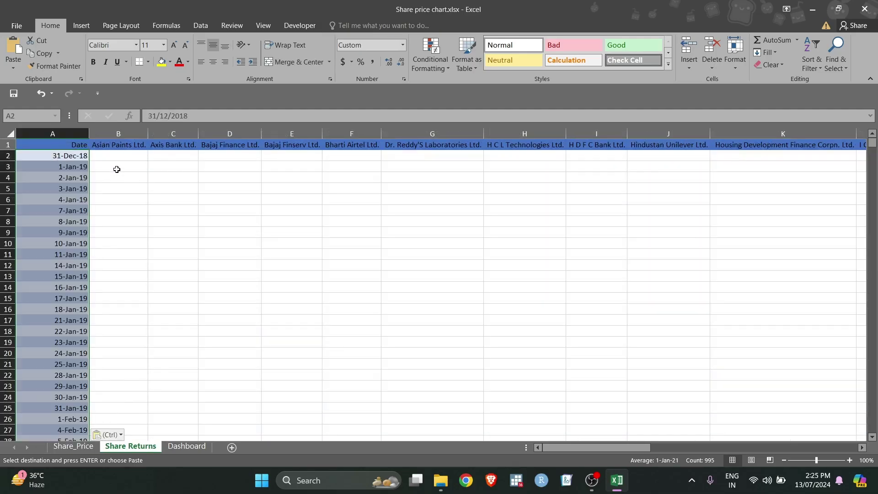
Enter the log return formula =LN(Table_1[@[Asian Paints Ltd.]]/Share_Price!B2) in cell B3 of Share Returns
click(117, 170)
text(=LN()
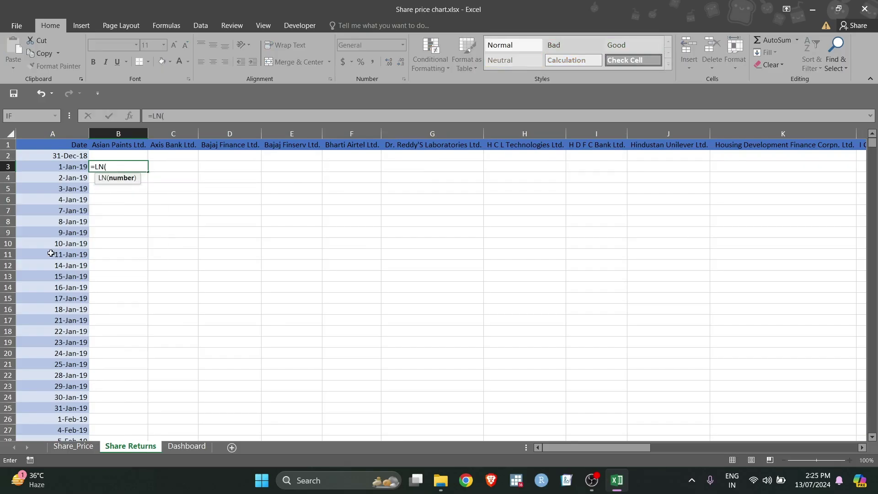
click(90, 447)
click(202, 226)
key(ctrl+Up)
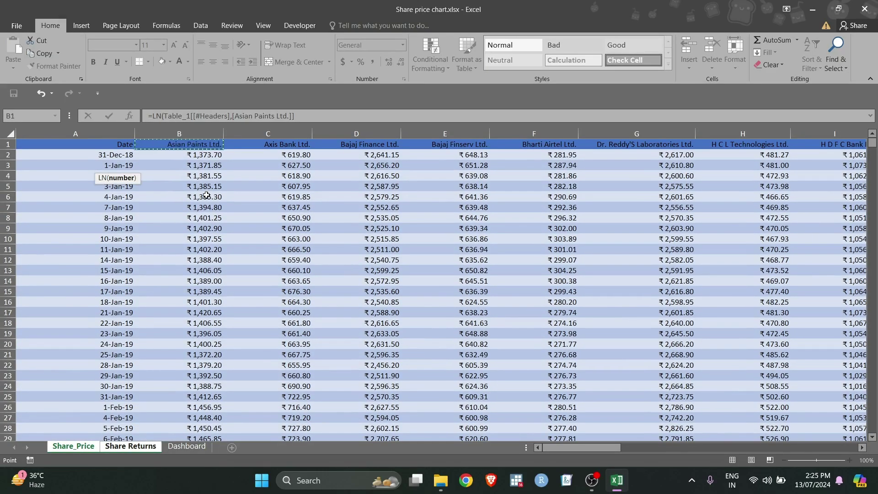
click(201, 166)
text(/)
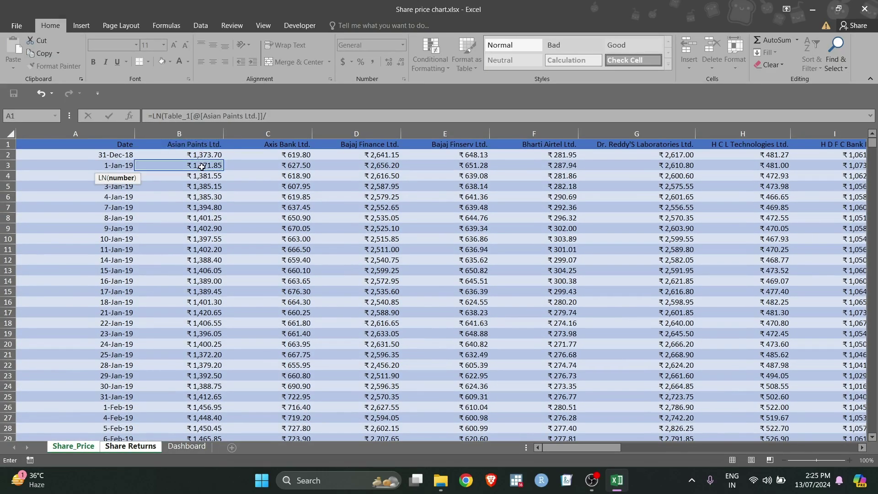
click(195, 156)
key(Return)
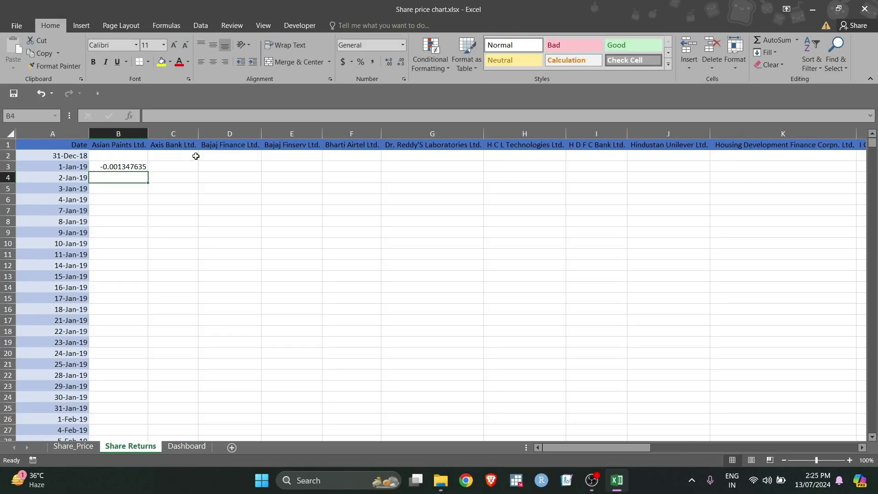
Fill the Asian Paints return formula in B3 down column B to the last date
click(131, 166)
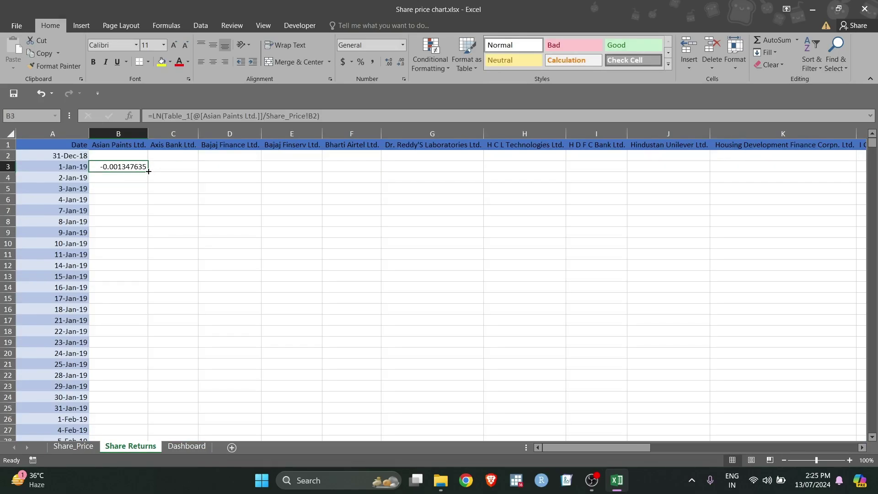
double_click(148, 172)
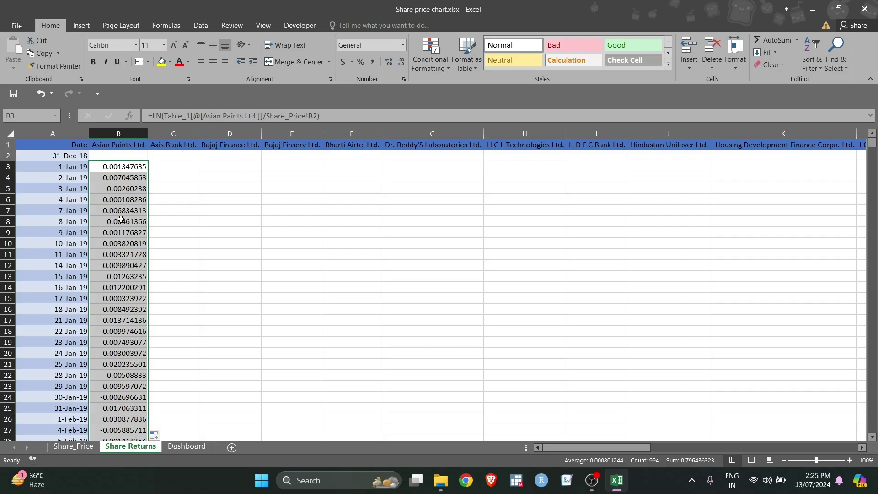
click(172, 166)
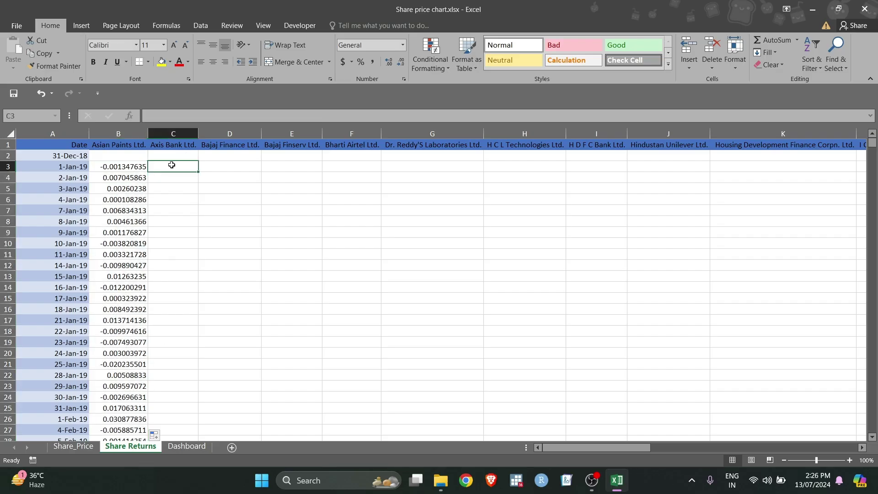
Fill the return formula from B3 across row 3 to the S & P B S E Sensex column AF
click(131, 170)
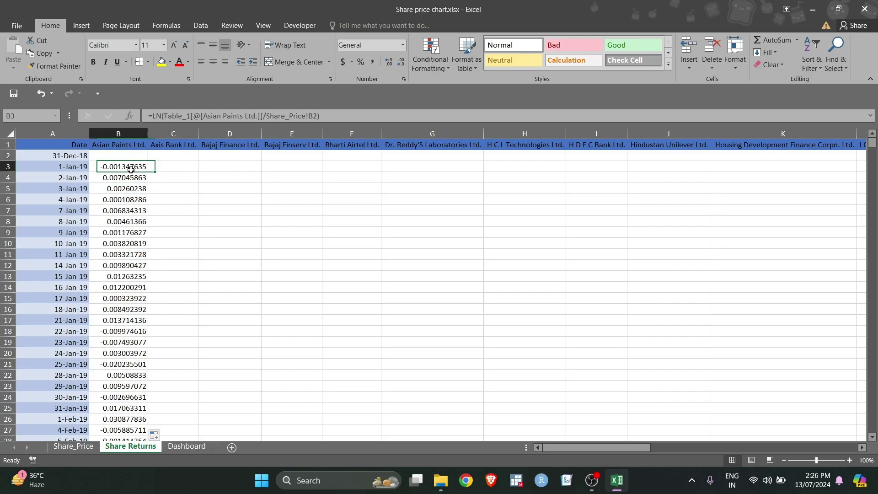
drag(148, 171, 537, 173)
drag(598, 173, 716, 172)
drag(775, 172, 830, 172)
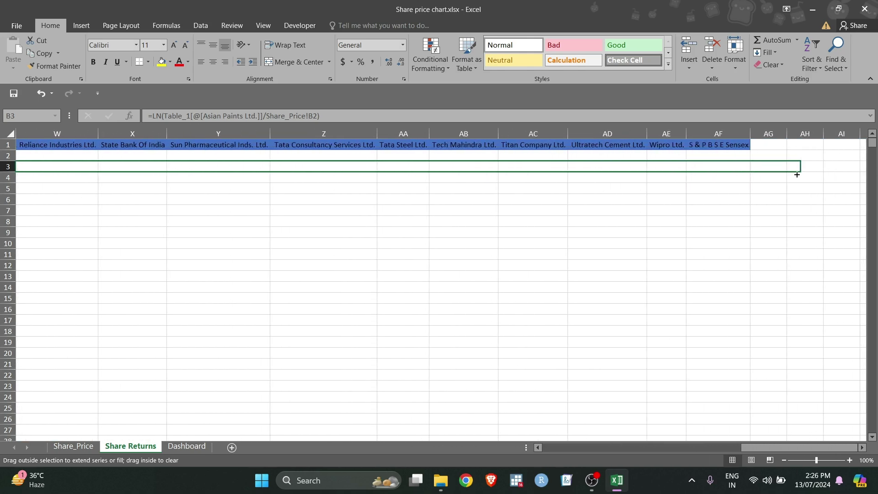
drag(731, 176, 731, 176)
scroll(418, 198, left, 10)
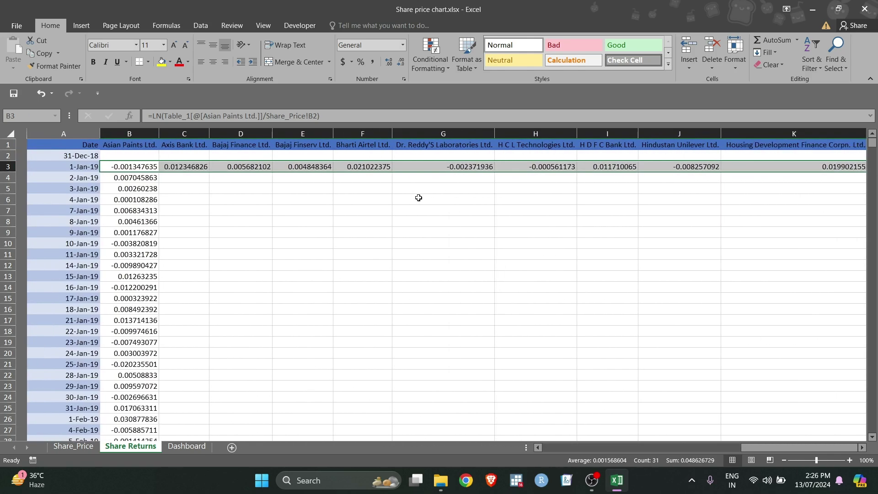
Fill the row 3 return formulas down to the last date in every column from Axis Bank Ltd. (C) to S & P B S E Sensex (AF)
click(161, 167)
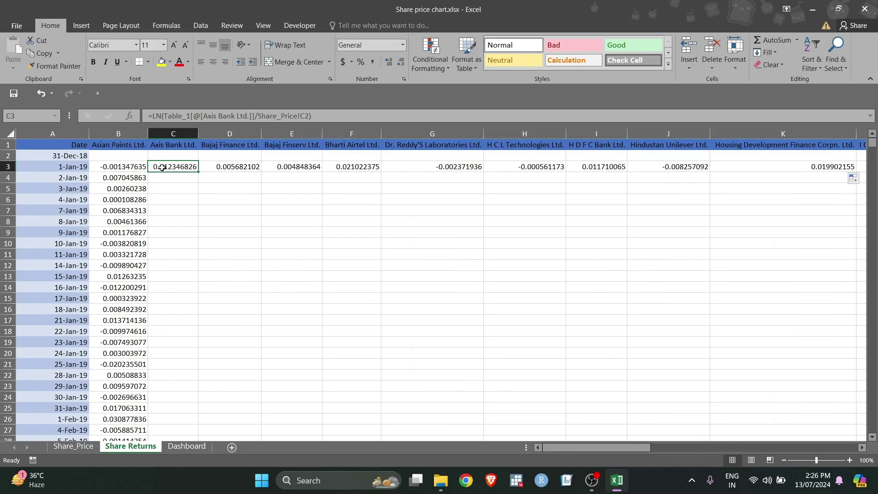
double_click(197, 170)
click(235, 169)
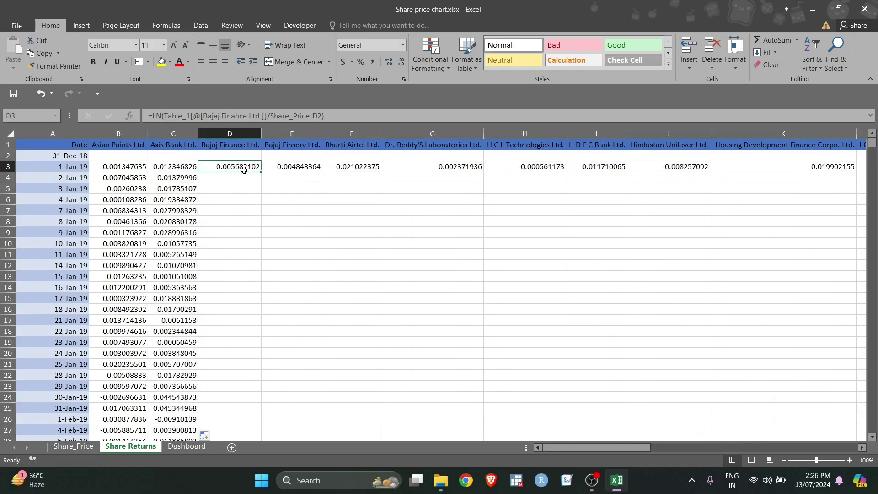
double_click(263, 172)
click(302, 166)
double_click(322, 172)
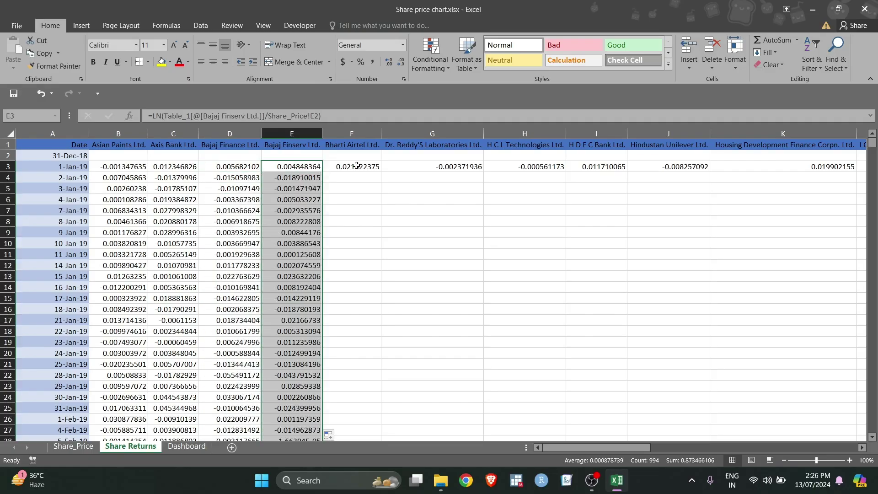
click(361, 166)
double_click(382, 172)
click(462, 166)
double_click(484, 172)
click(545, 167)
double_click(566, 171)
click(604, 167)
double_click(627, 170)
click(668, 166)
double_click(710, 170)
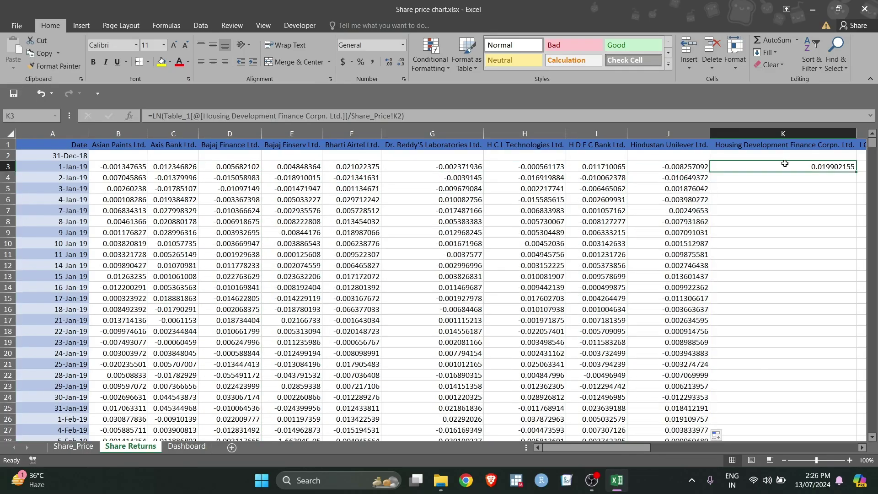
double_click(857, 171)
click(862, 167)
double_click(222, 171)
double_click(256, 171)
double_click(321, 171)
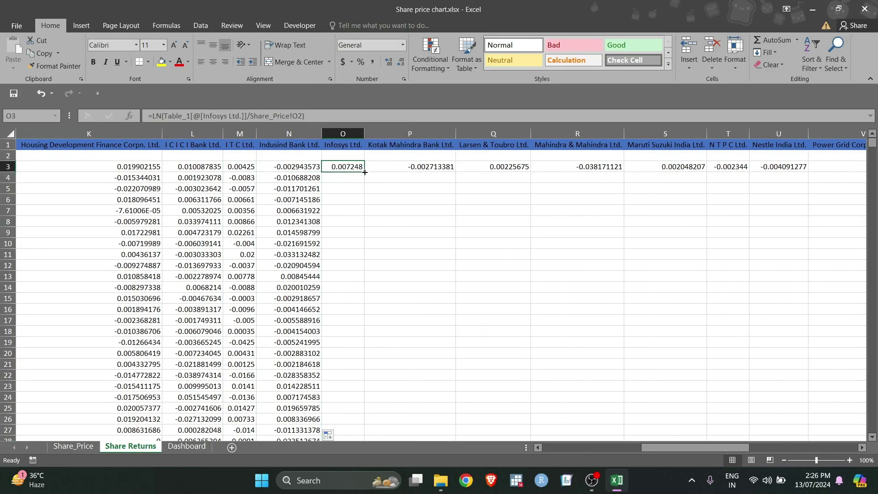
double_click(363, 171)
click(412, 167)
double_click(455, 170)
click(492, 167)
double_click(530, 171)
click(584, 169)
double_click(623, 171)
click(666, 166)
double_click(707, 170)
click(728, 167)
double_click(749, 170)
click(779, 167)
double_click(808, 171)
click(256, 167)
double_click(309, 171)
click(352, 167)
double_click(392, 171)
click(427, 166)
double_click(461, 171)
click(512, 167)
double_click(564, 171)
click(256, 167)
double_click(294, 171)
click(321, 167)
double_click(346, 170)
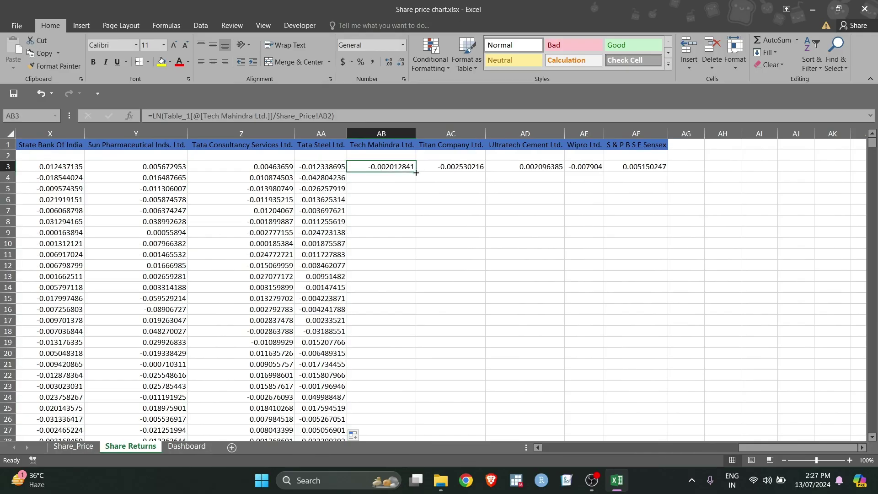
double_click(415, 171)
double_click(484, 171)
double_click(563, 171)
click(584, 168)
double_click(602, 171)
click(664, 168)
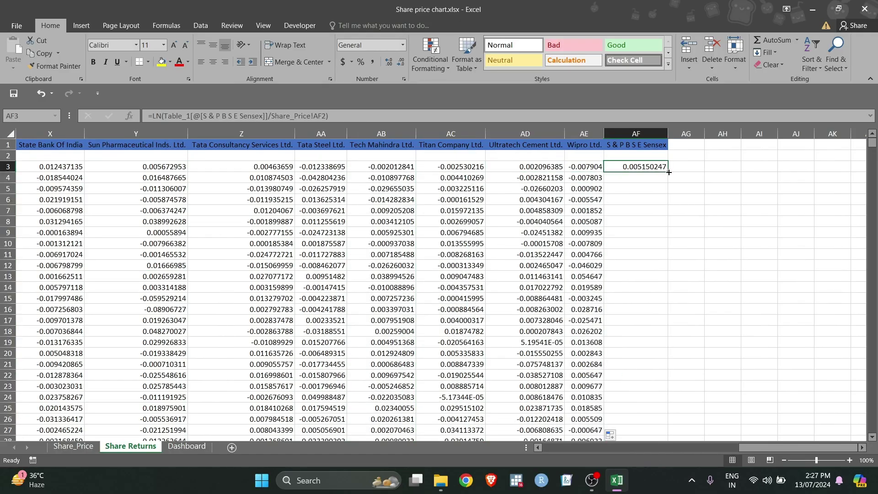
double_click(669, 172)
click(483, 253)
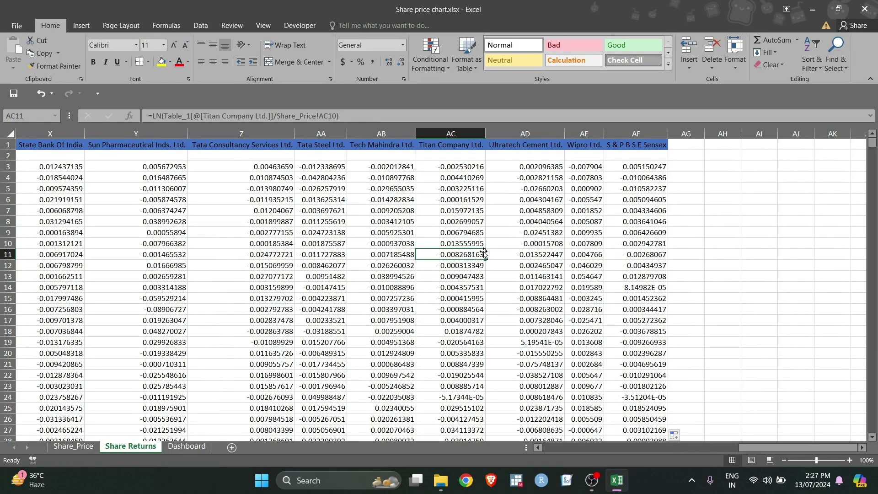
scroll(484, 253, left, 10)
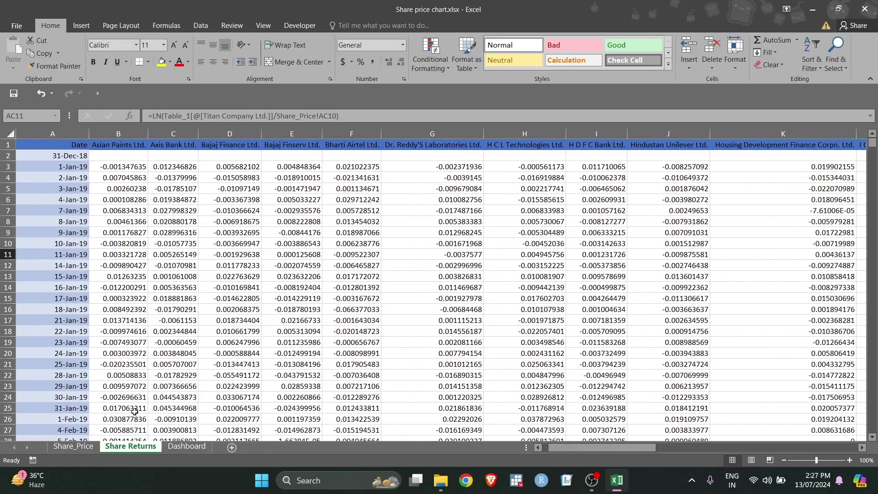
Add the heading Share Return in cell S3 of the Dashboard sheet and widen column S to fit it
click(180, 446)
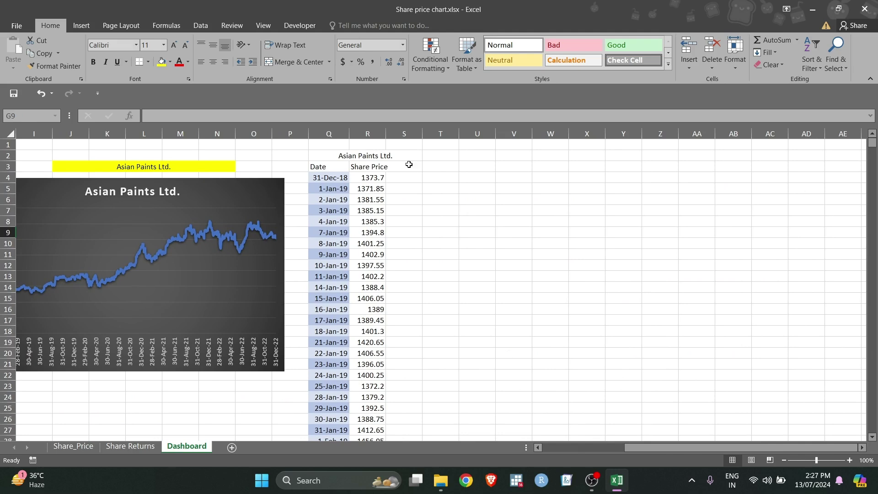
click(409, 164)
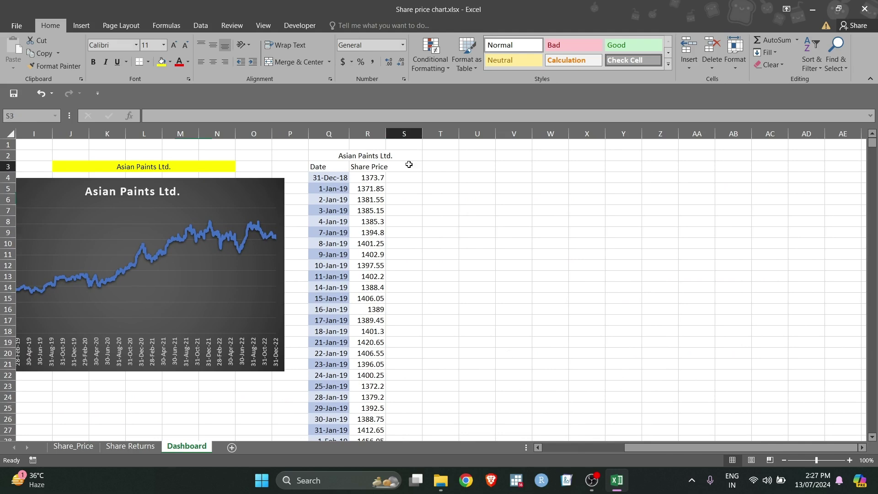
text(Share Return)
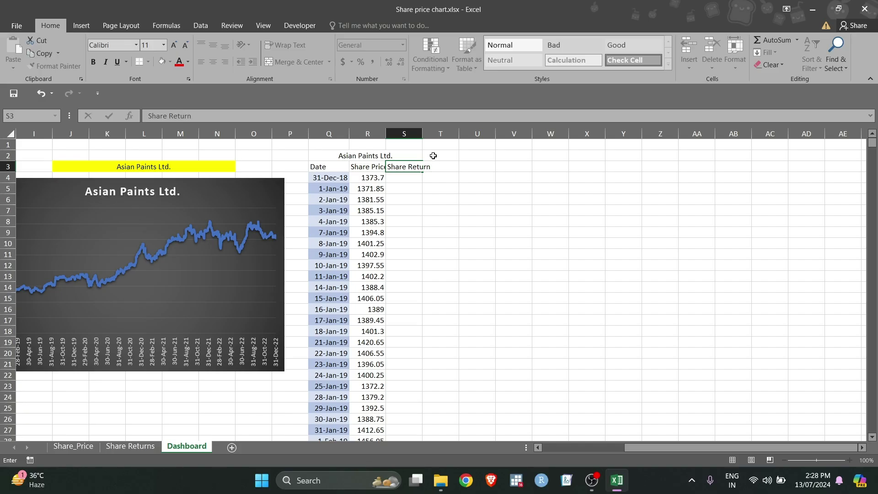
click(415, 134)
drag(422, 135, 446, 136)
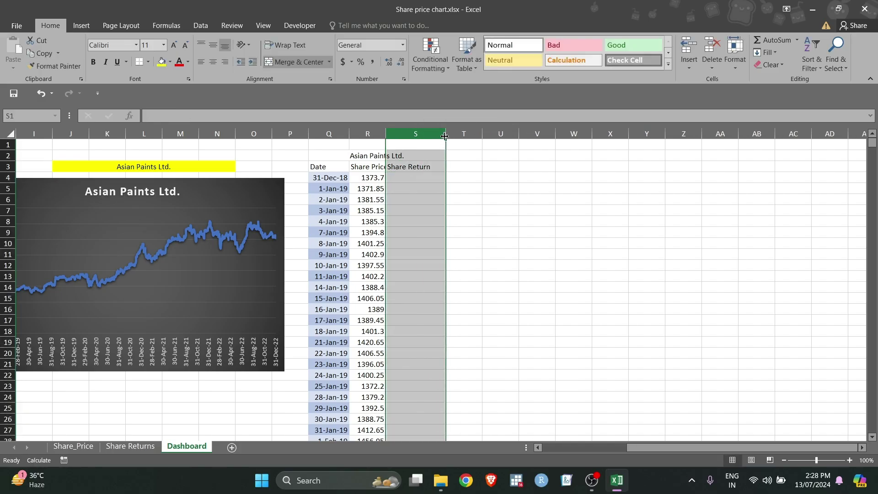
Add the heading Mkt Return in cell T3 and widen column T to fit it
click(401, 177)
click(454, 168)
text(Mkt Return)
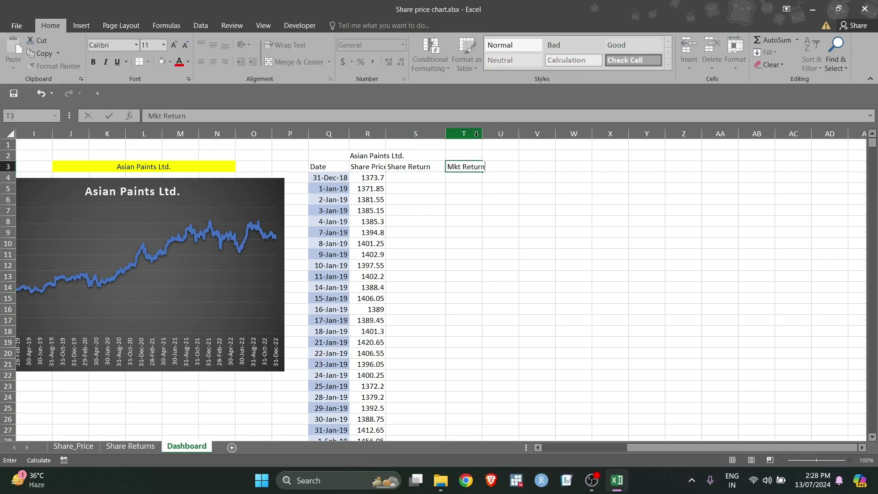
click(469, 134)
drag(482, 134, 486, 134)
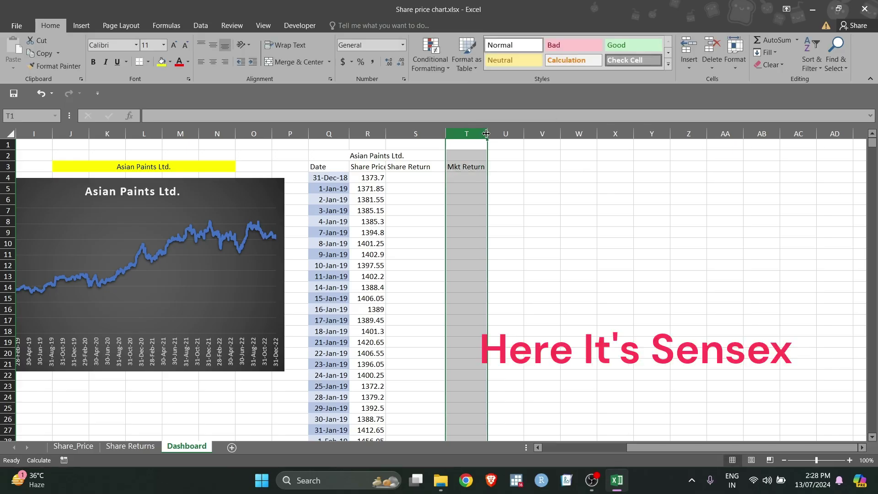
Try the array formula =OFFSET('Share Returns'!A2,1,Dashboard!E3,994,1) in S5 of Dashboard and fill it down to S9
click(417, 189)
text(=)
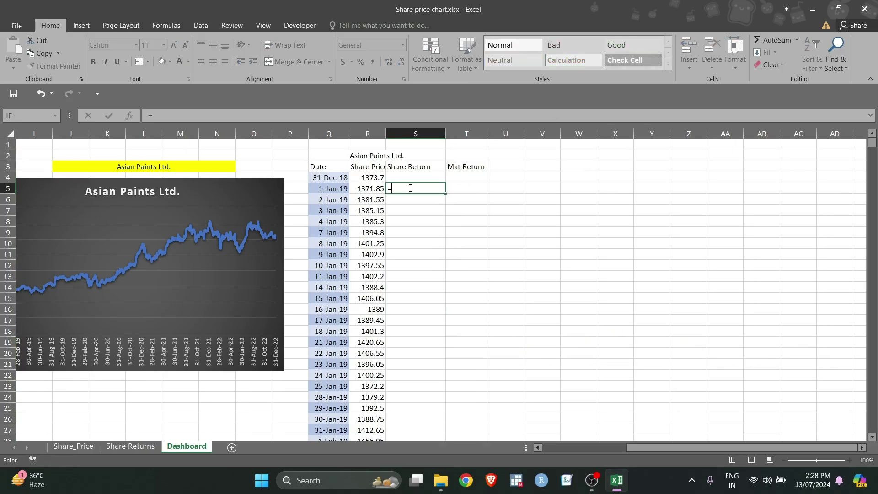
text(OFF)
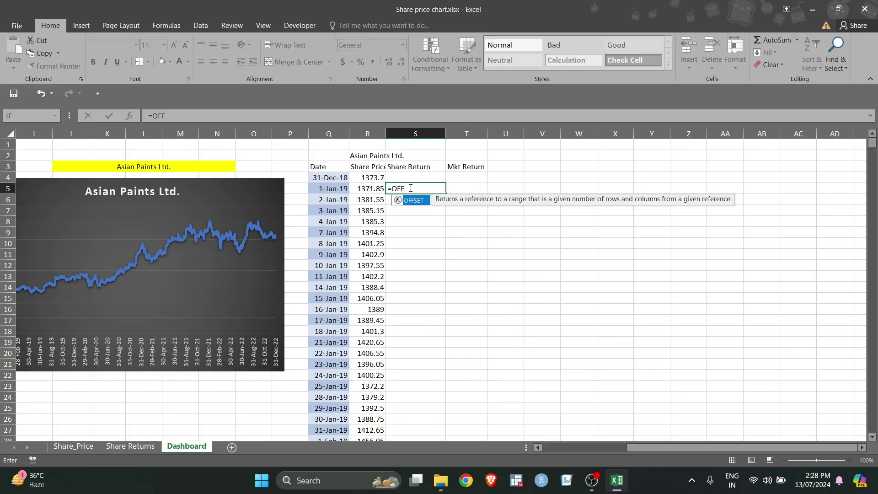
key(Tab)
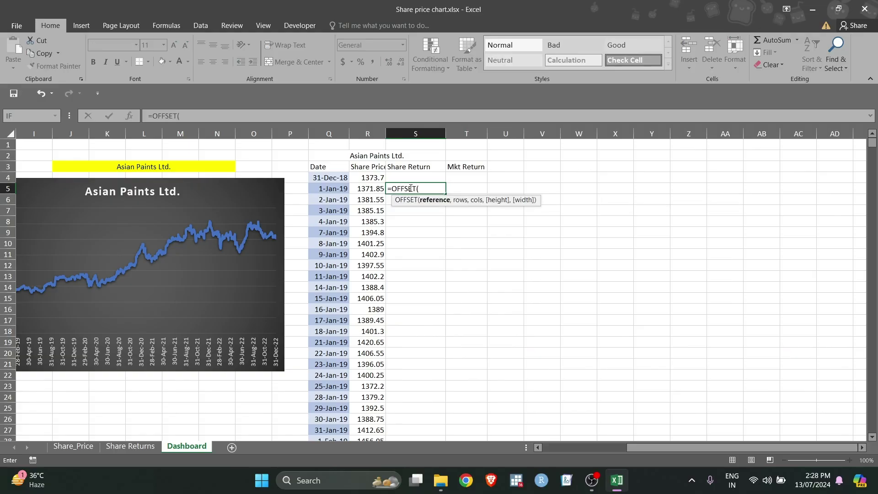
click(131, 447)
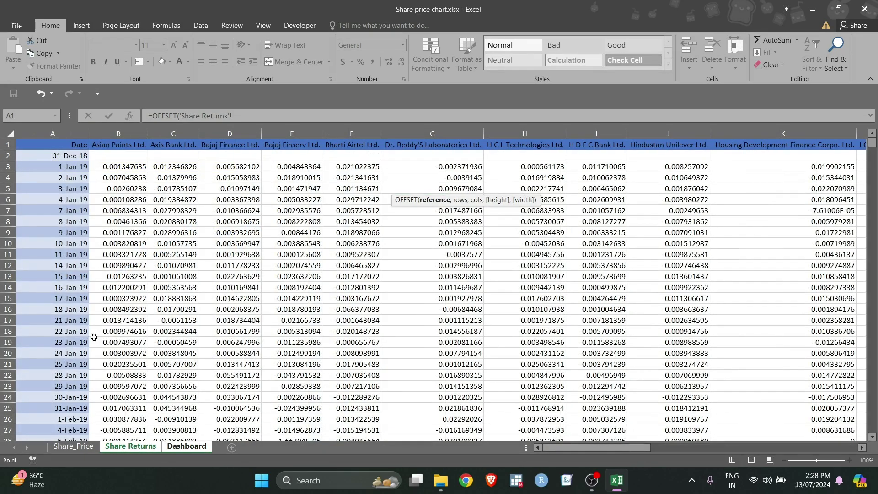
click(71, 155)
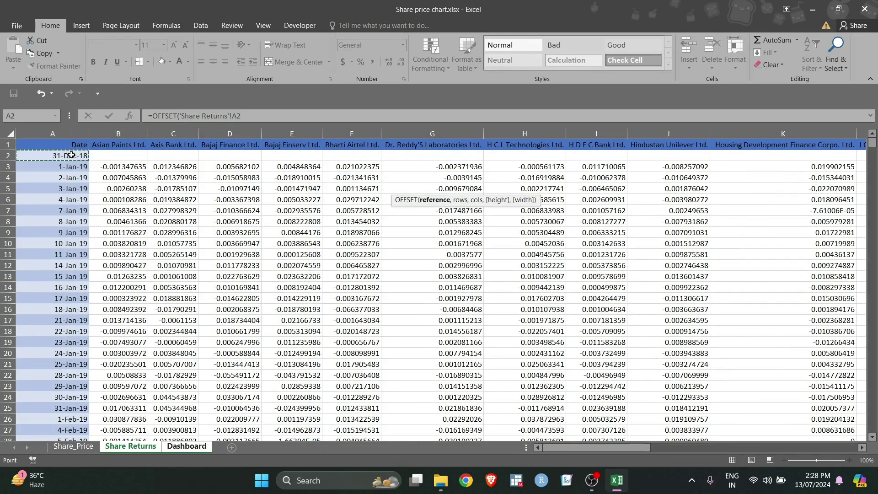
text(,1)
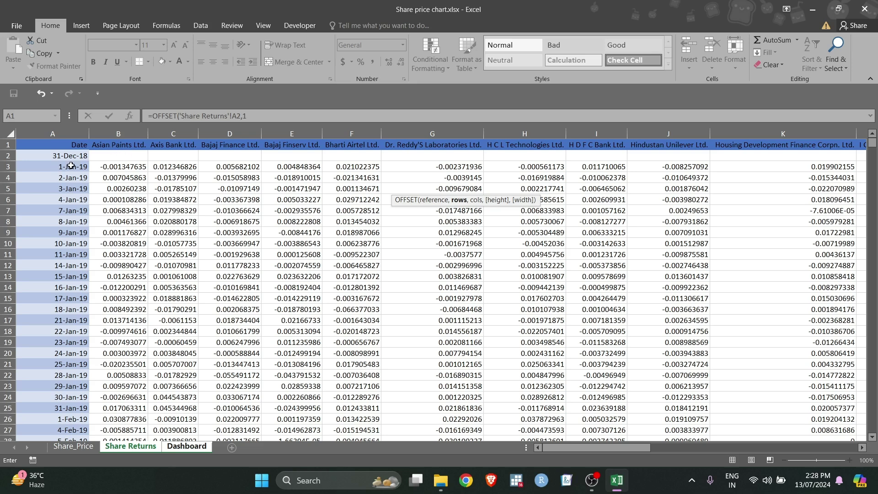
text(,)
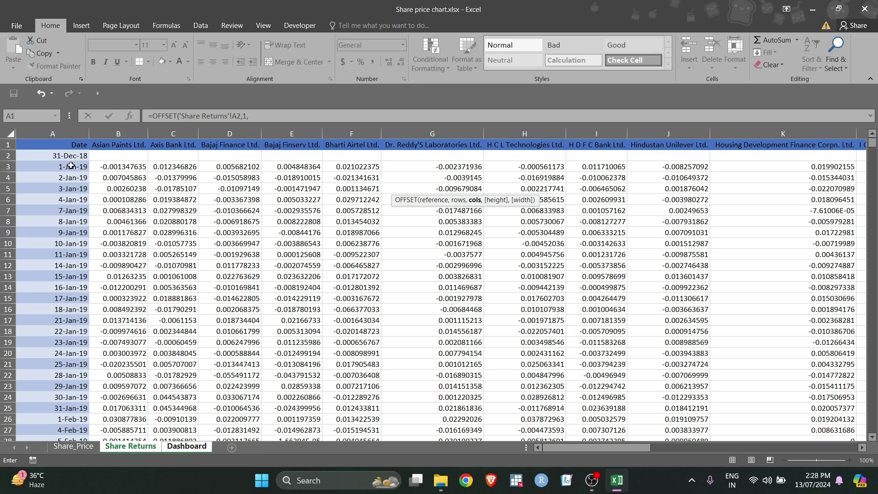
click(187, 446)
scroll(295, 234, left, 10)
click(297, 167)
text(,)
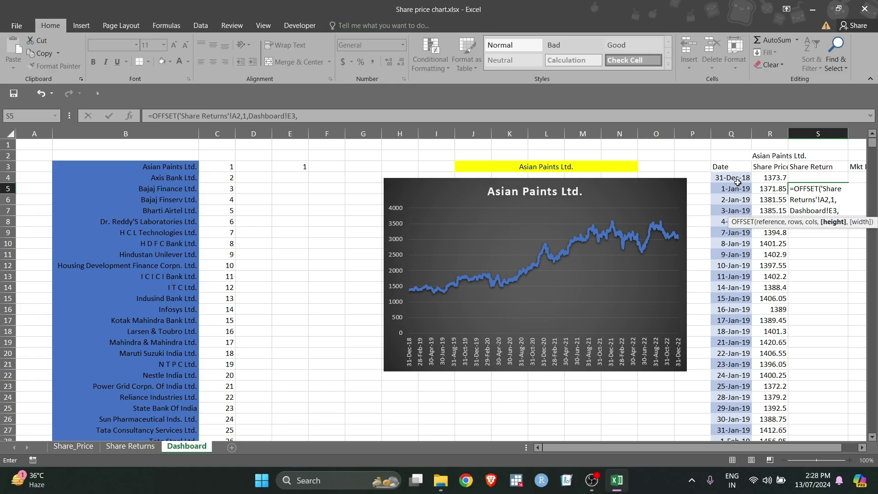
text(994,1)
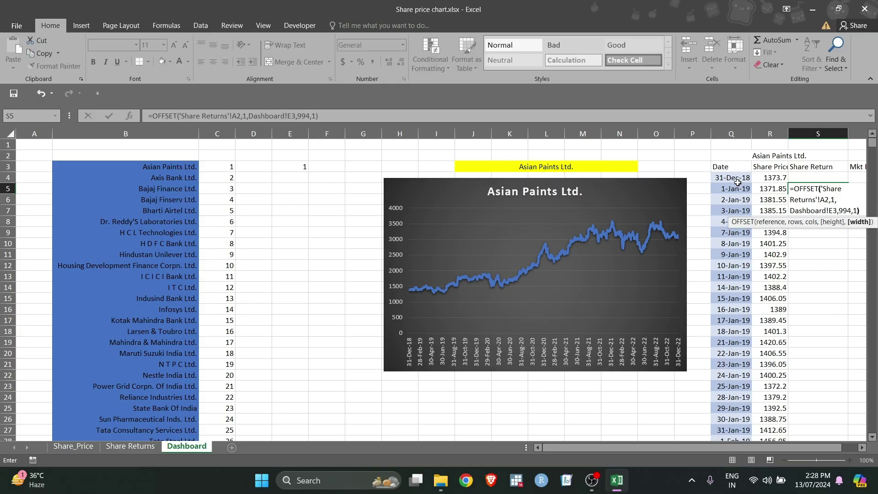
key(ctrl+shift+Return)
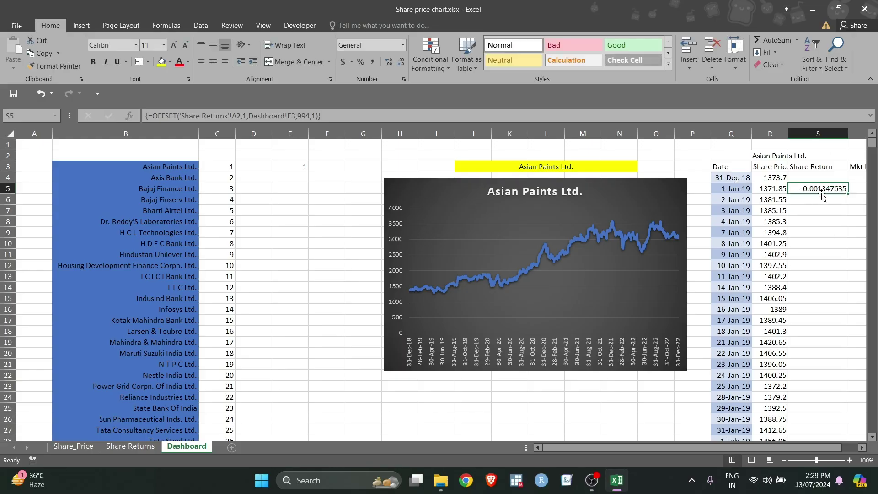
drag(848, 193, 847, 237)
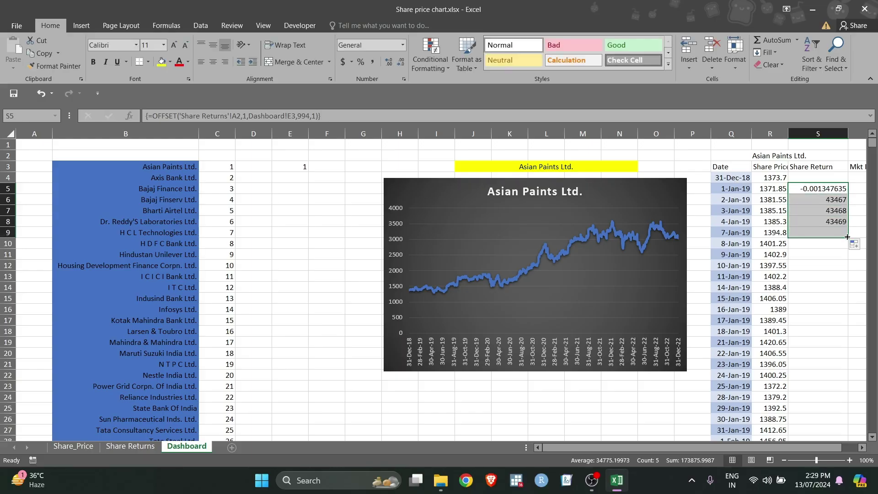
Clear the trial OFFSET results from cells S5 to S9 under Share Return
click(821, 188)
key(shift+Down)
key(shift+Down)
key(shift+Down)
key(shift+Down)
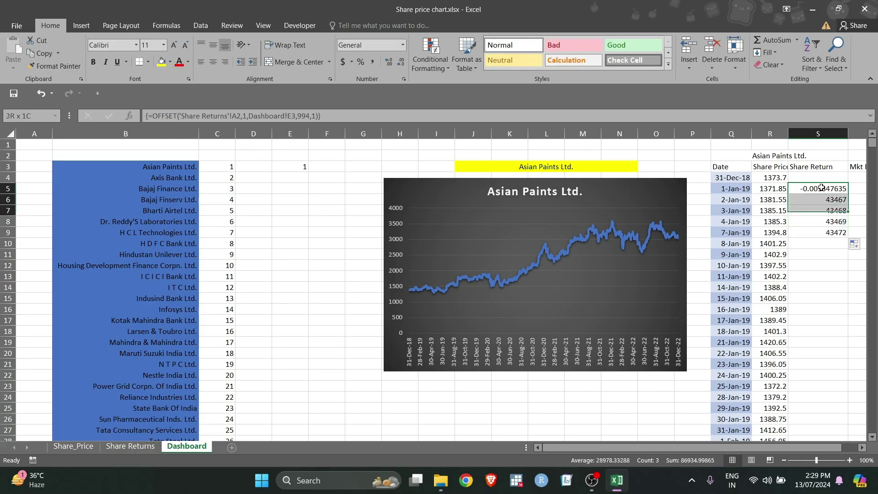
key(Delete)
Enter the array formula =OFFSET('Share Returns'!A3,0,Dashboard!E3,994,1) across S5:S998 under Share Return on the Dashboard sheet
click(822, 188)
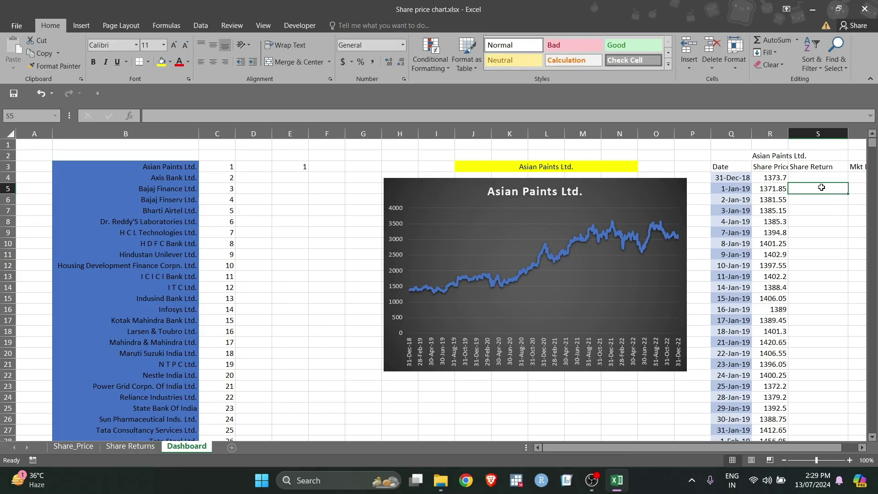
key(shift+Down)
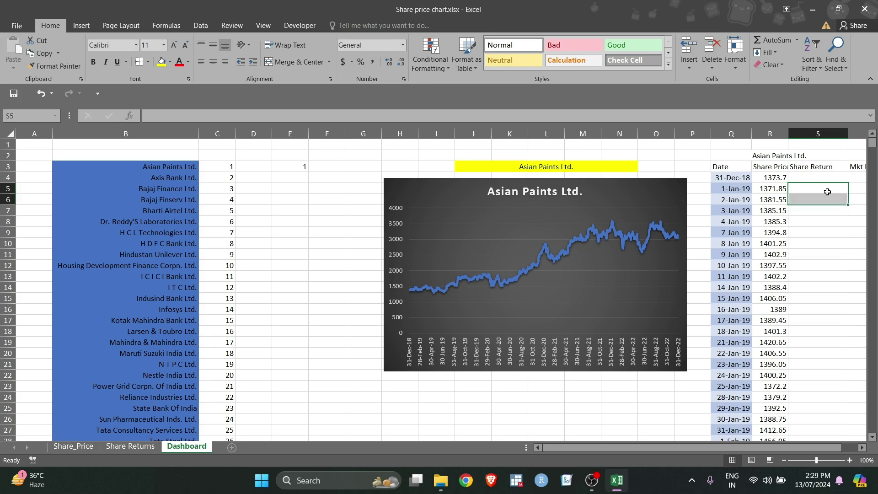
drag(847, 205, 711, 410)
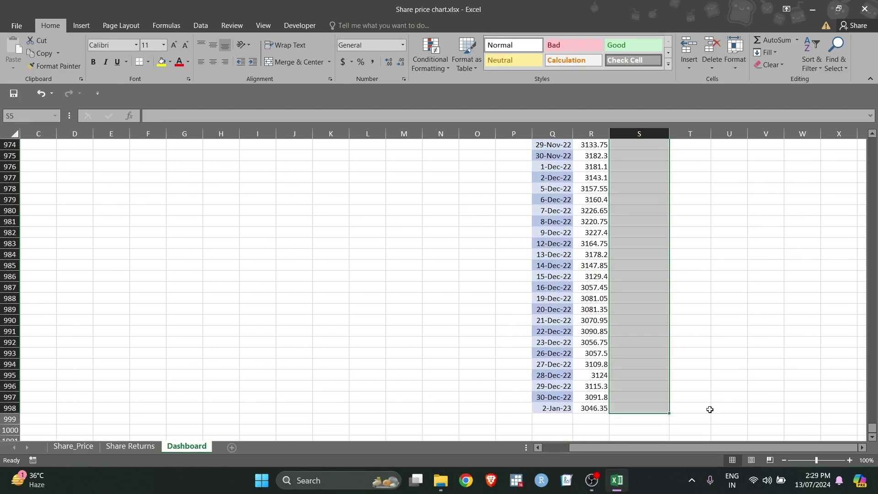
text(=OFF)
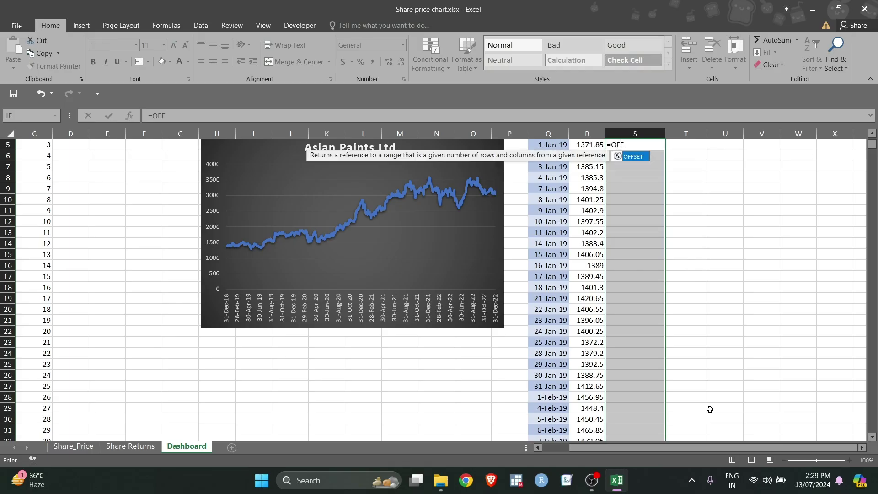
key(Tab)
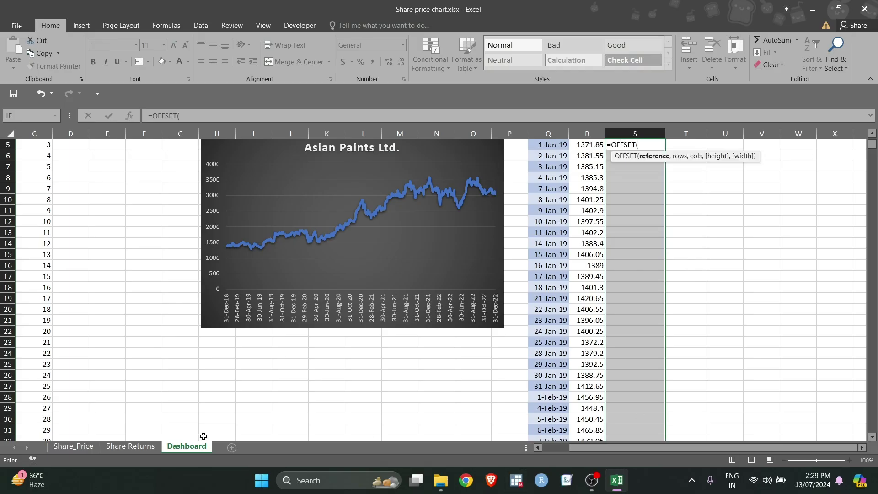
click(140, 449)
click(72, 168)
text(,0,)
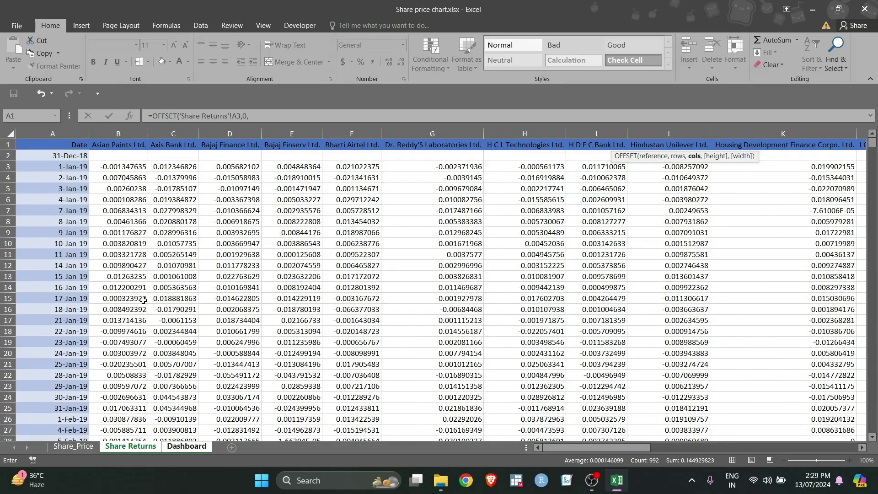
click(185, 446)
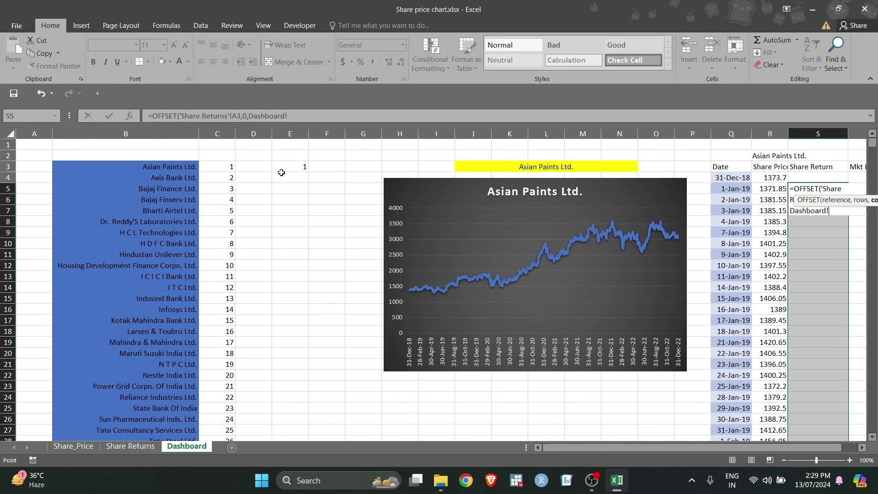
click(290, 168)
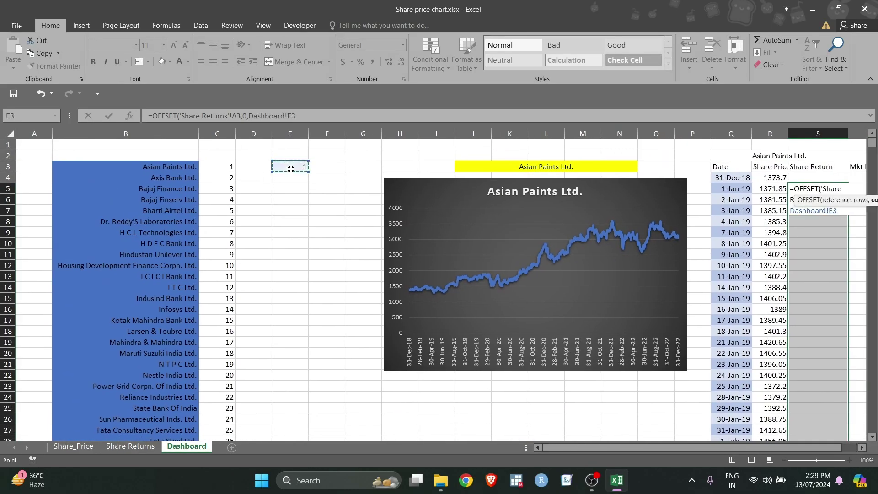
text(,99)
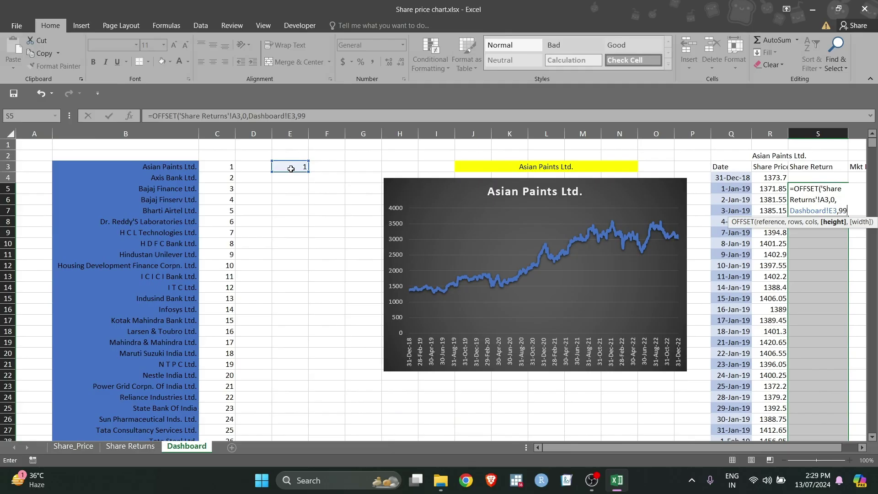
text(4,1)
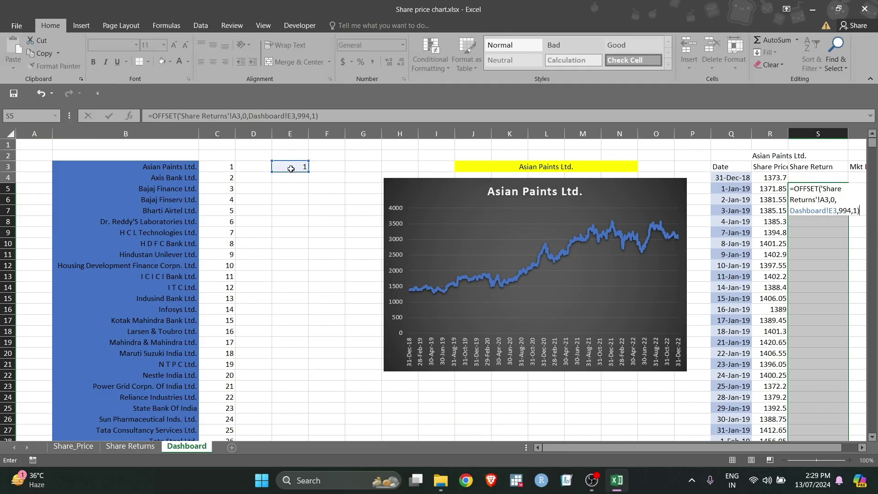
key(ctrl+shift+Return)
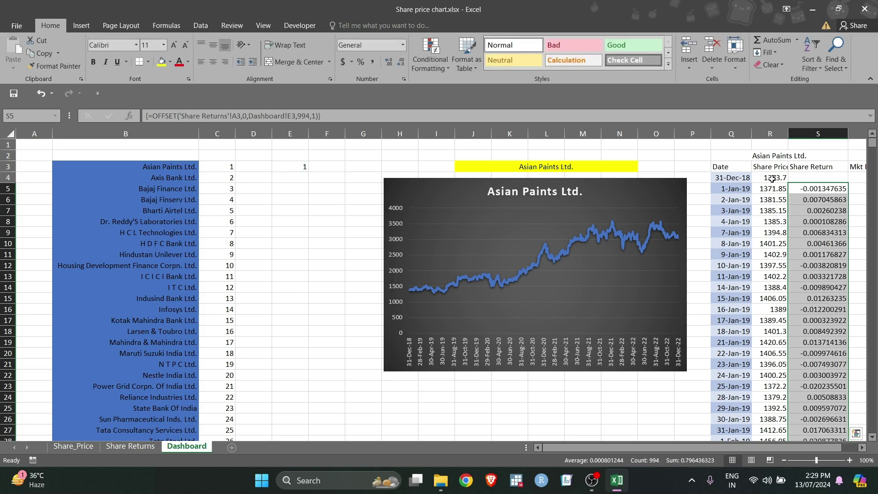
Copy the S & P B S E Sensex returns from AF3 downward on Share Returns and paste them as values at T5 of Dashboard
scroll(822, 207, right, 1)
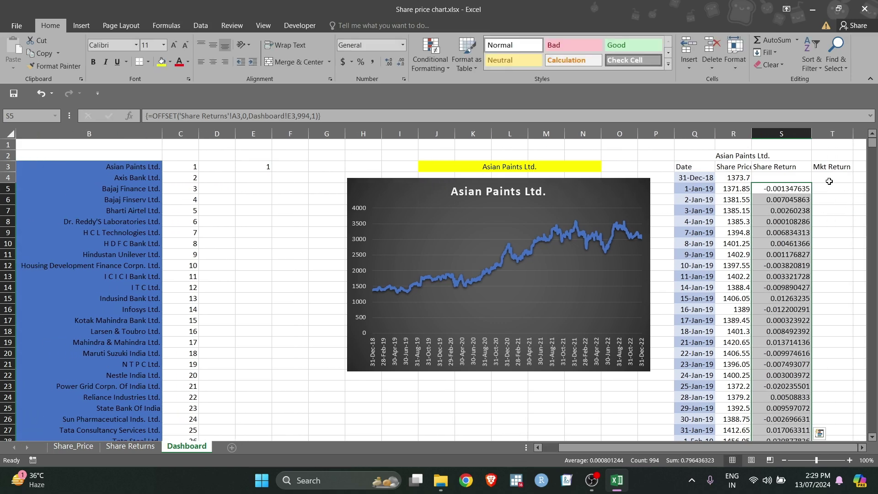
click(130, 446)
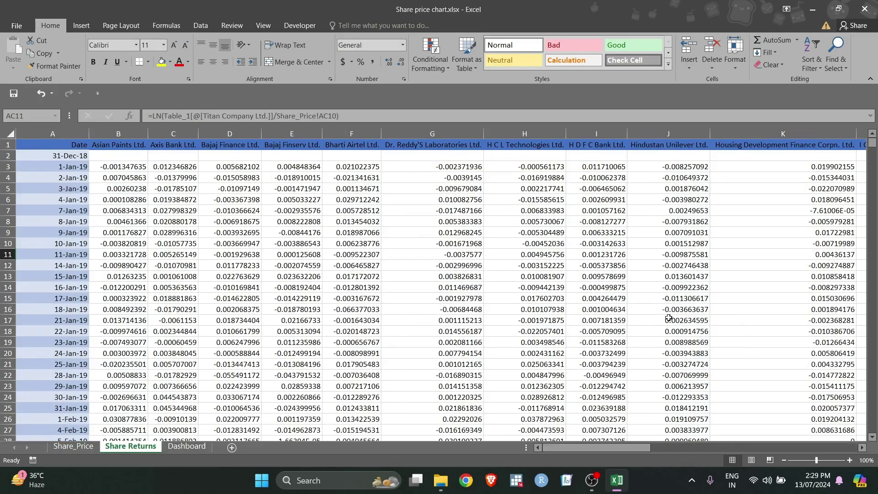
scroll(669, 317, right, 10)
scroll(338, 182, left, 2)
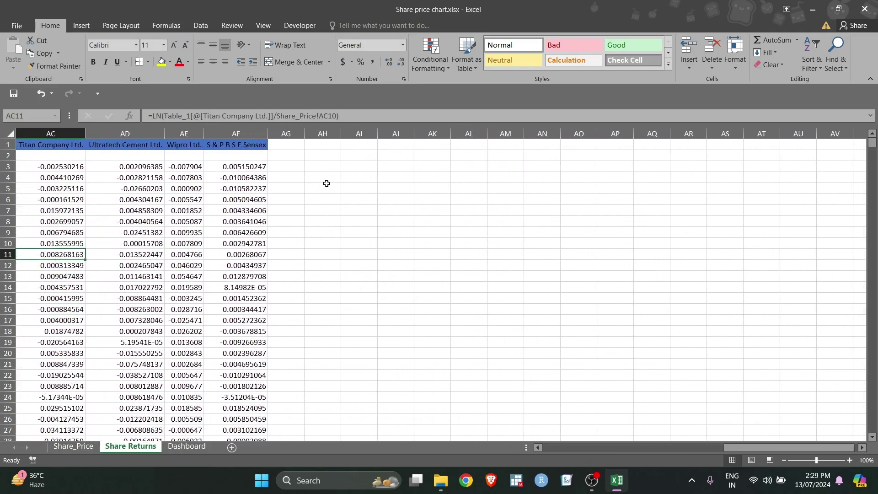
click(248, 166)
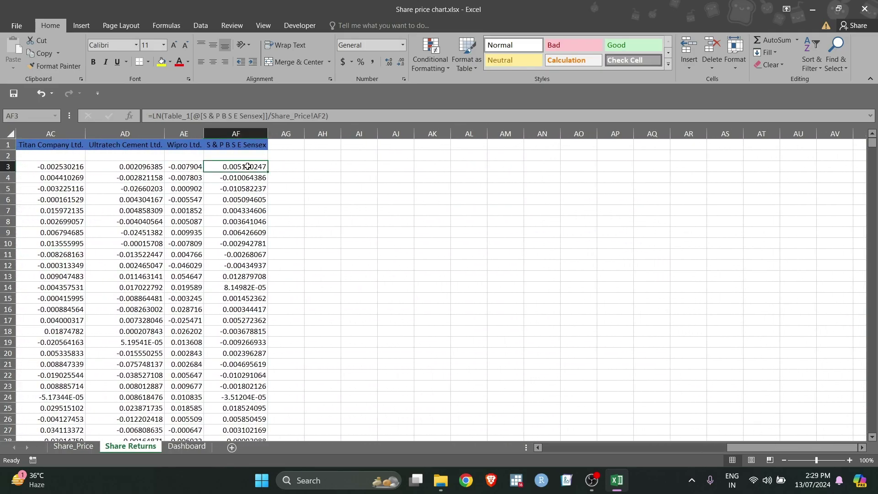
key(ctrl+shift+Down)
key(ctrl+c)
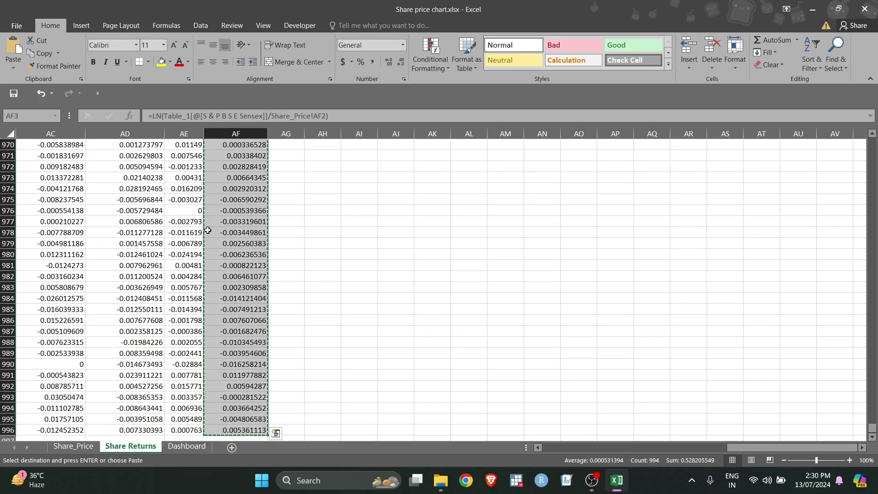
click(190, 446)
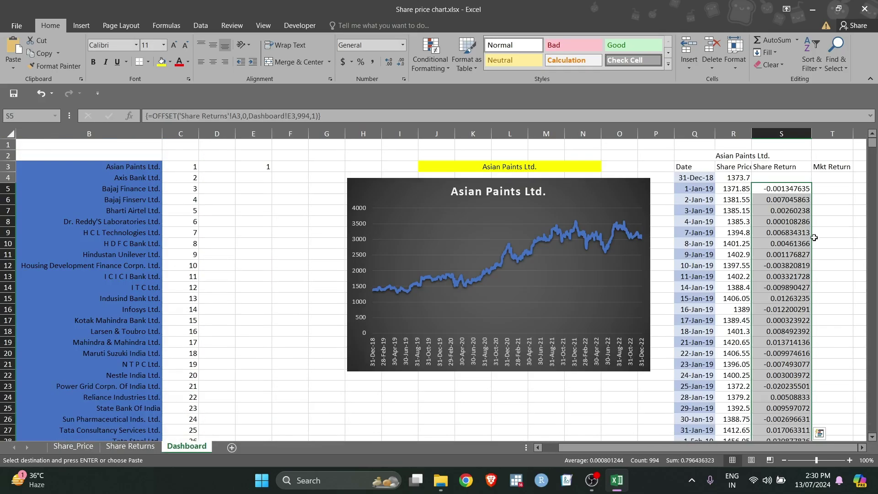
click(830, 187)
key(ctrl+alt+v)
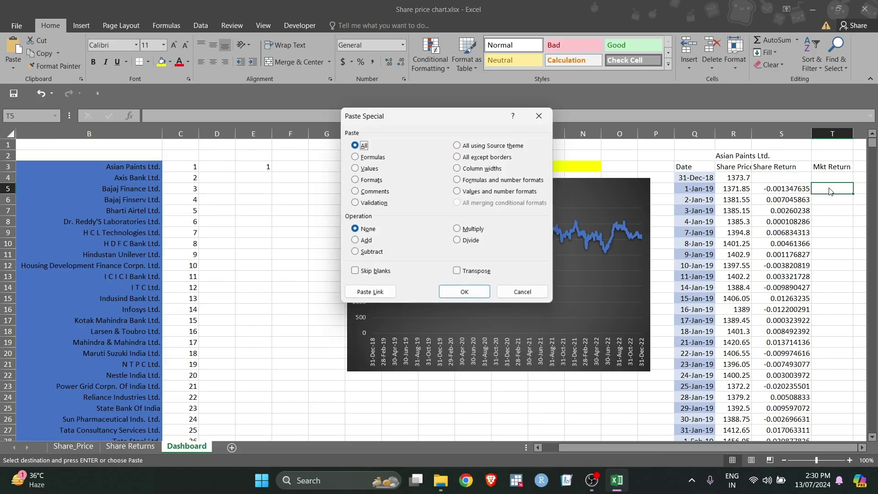
click(355, 168)
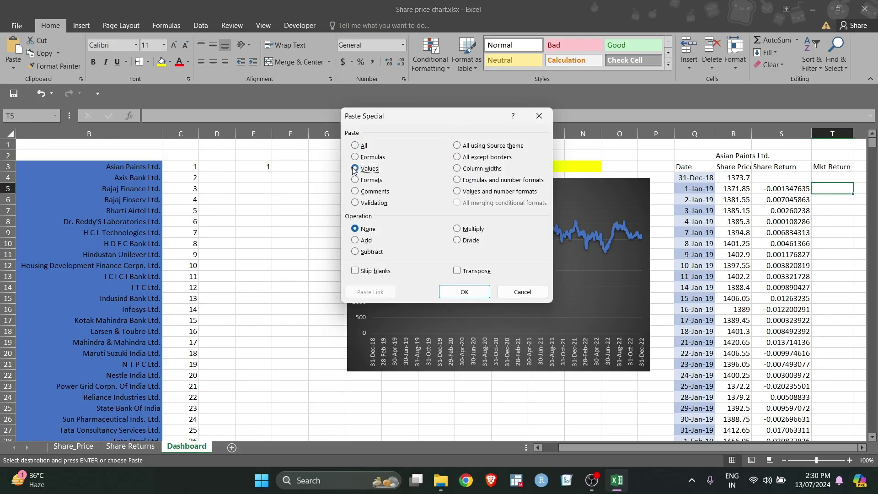
key(Return)
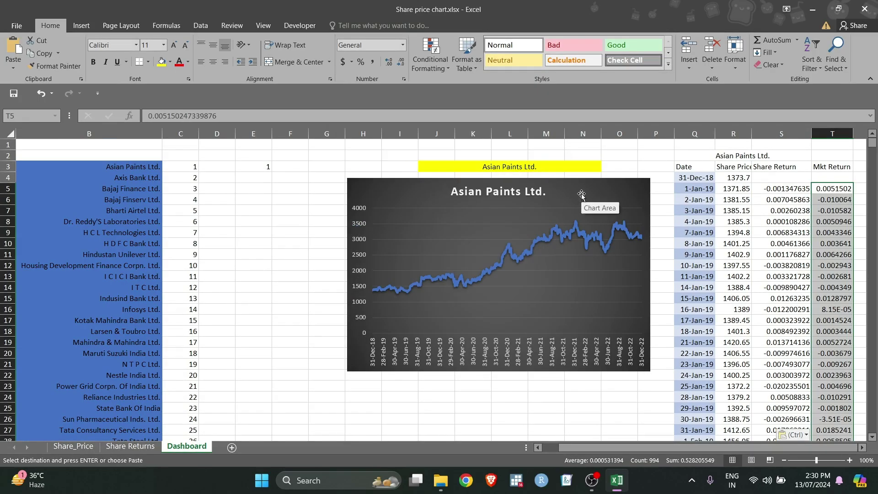
Choose Bharti Airtel Ltd. in the company drop-down in cell J3
click(587, 166)
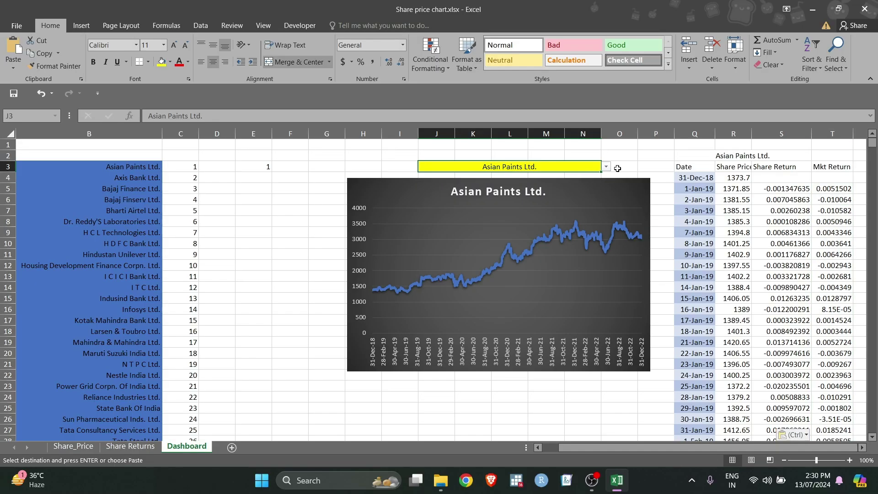
click(608, 168)
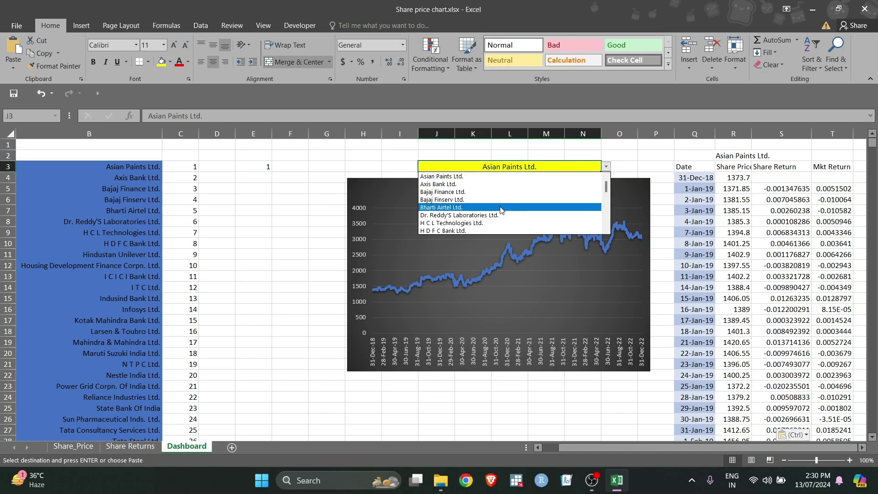
click(549, 207)
Merge and center cells W2:Z2 and link them to the selected company with the formula =J3
scroll(722, 249, right, 3)
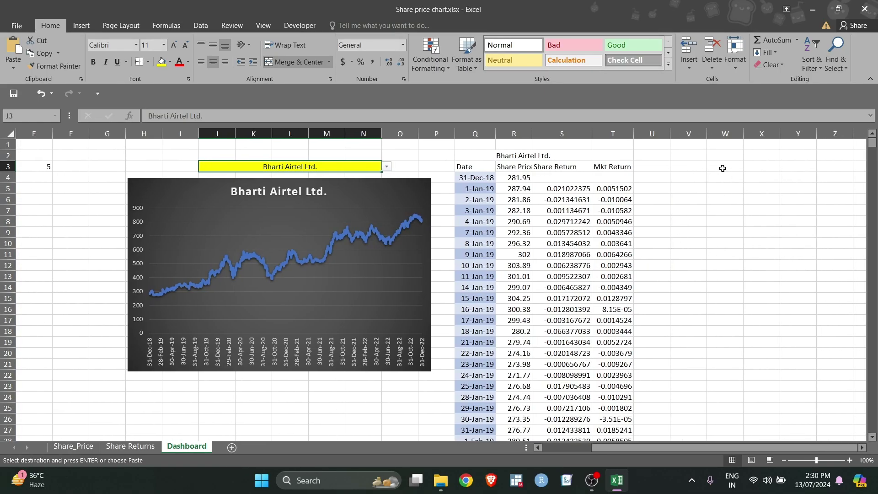
click(727, 154)
key(shift+Right)
key(shift+Right)
key(shift+Right)
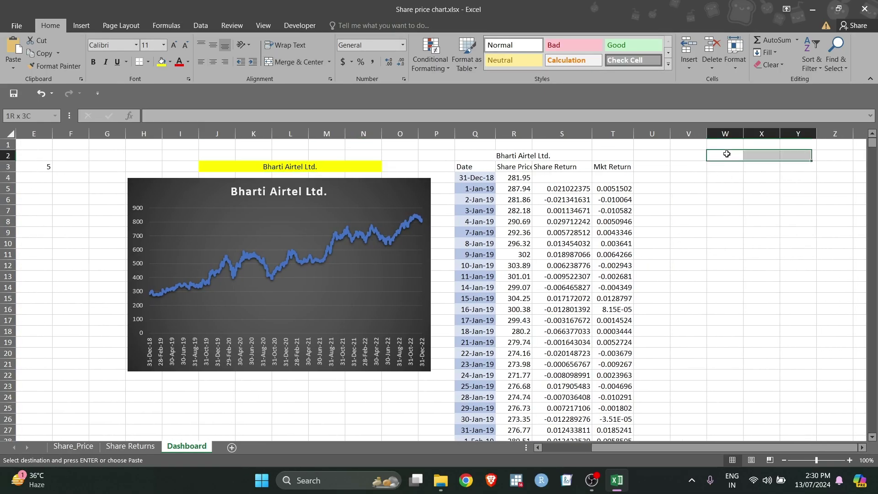
click(277, 63)
text(=)
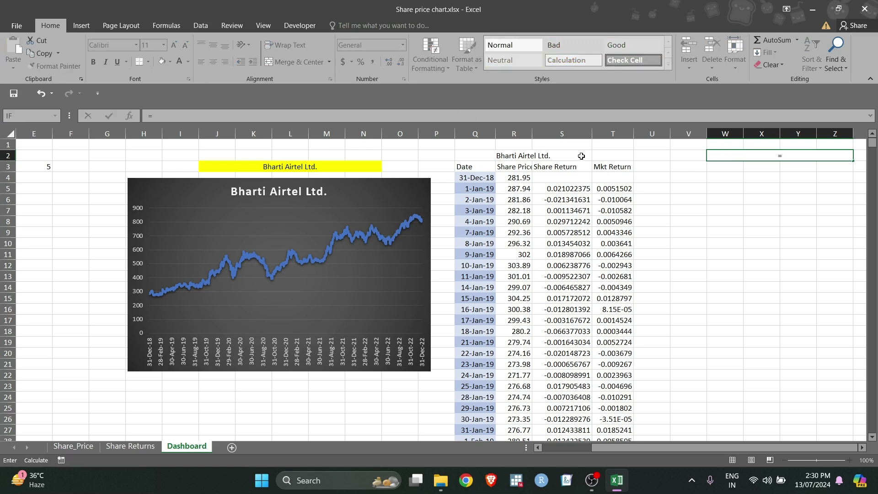
click(333, 168)
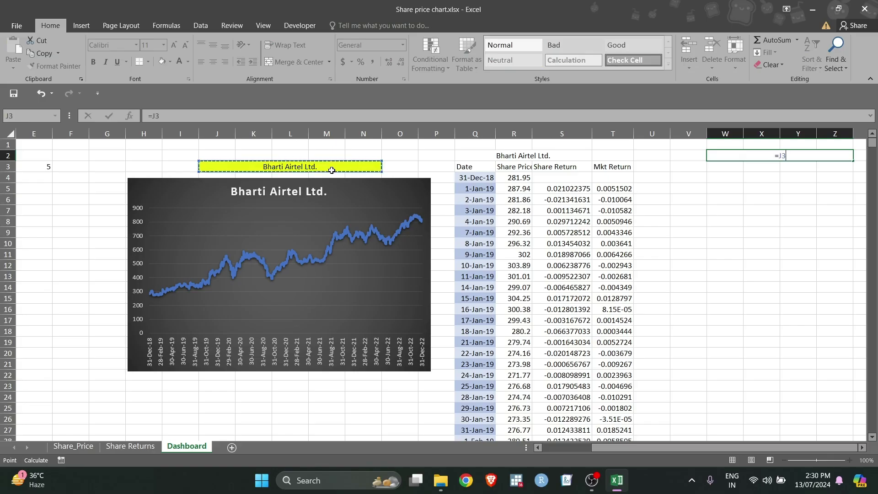
key(Return)
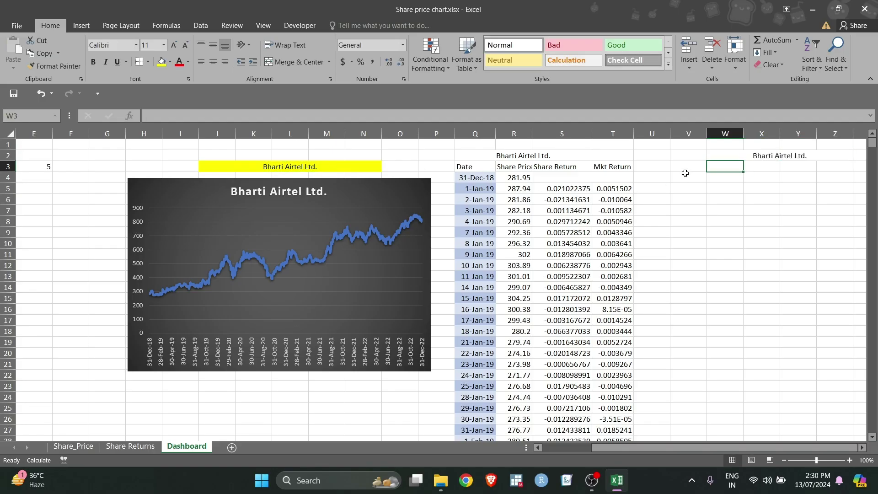
Add the row labels Min, Max, Slope and Average Return in cells W3 to W6
text(Min)
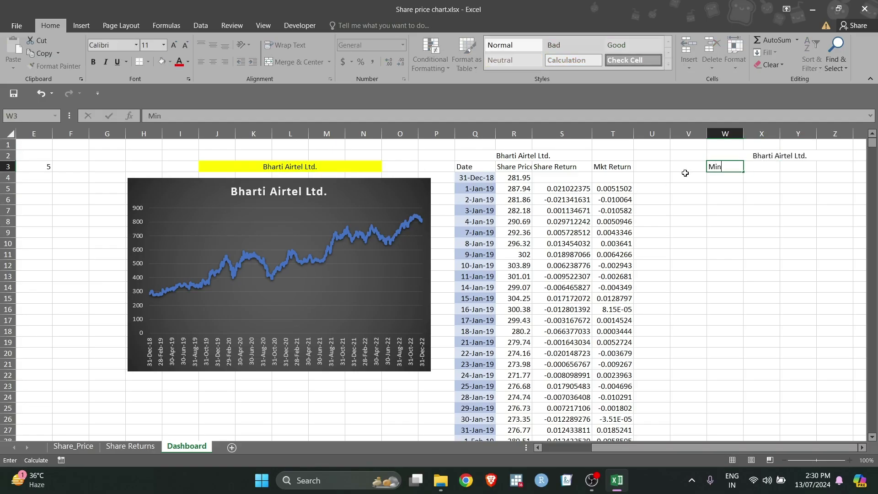
key(Return)
text(Max)
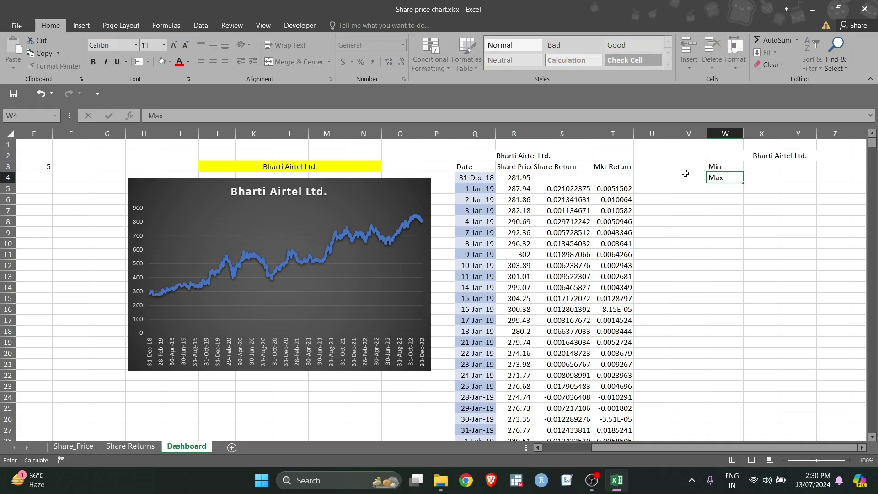
key(Return)
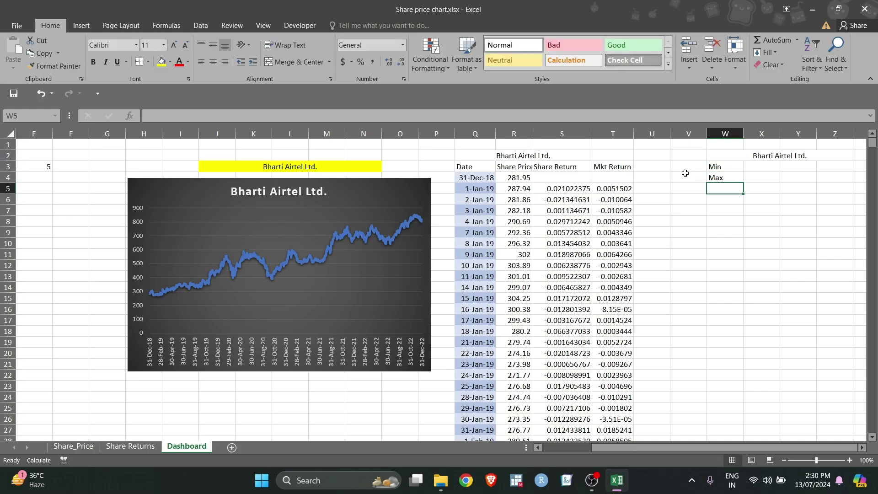
text(Slope)
key(Return)
text(Av)
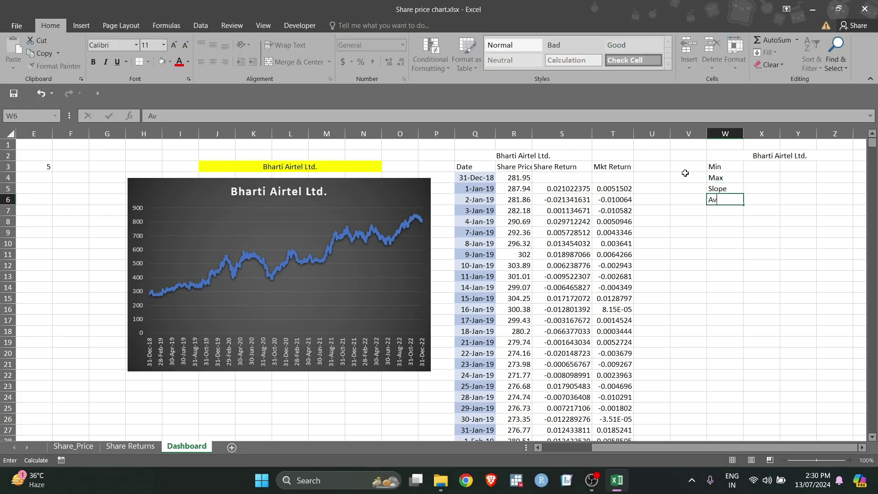
text(erage Return)
key(Return)
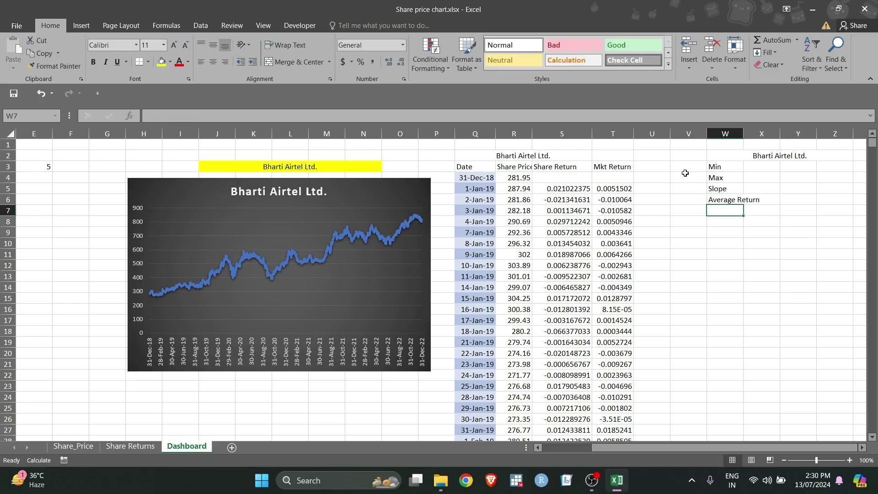
text(Normal)
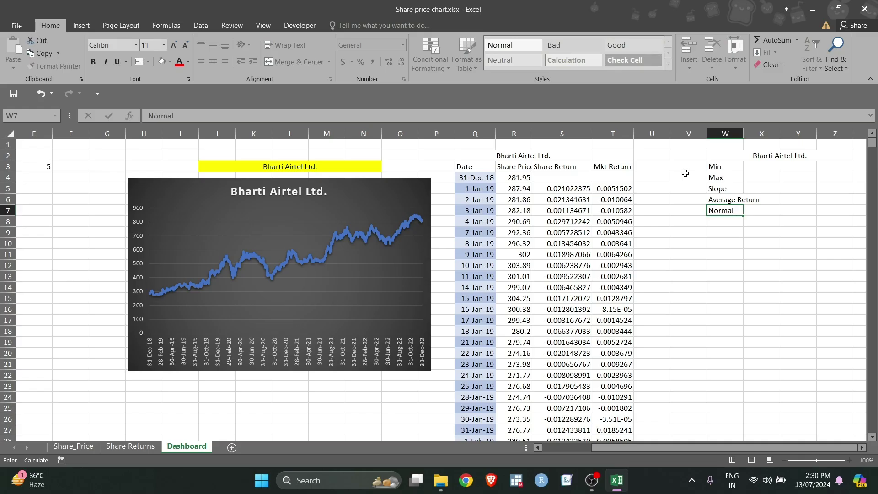
key(BackSpace)
key(BackSpace)
key(BackSpace)
key(BackSpace)
key(BackSpace)
key(BackSpace)
Add the row label CAPM in cell W7
text(CAPM)
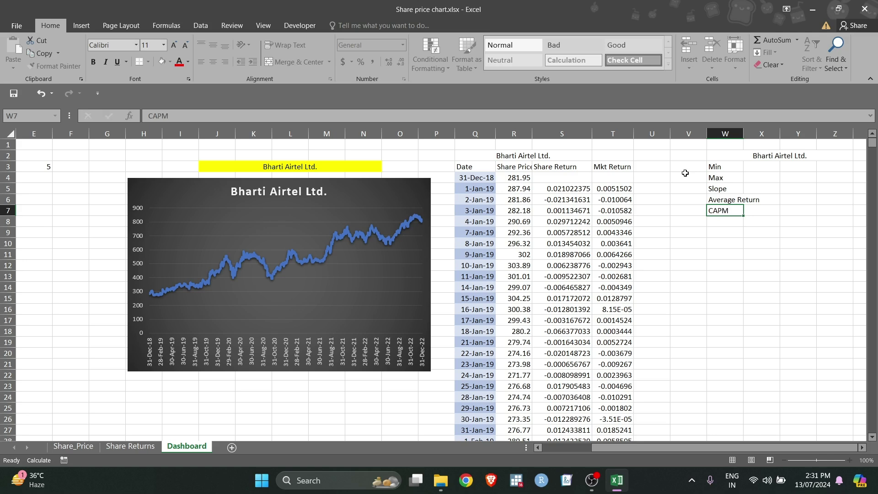
key(Return)
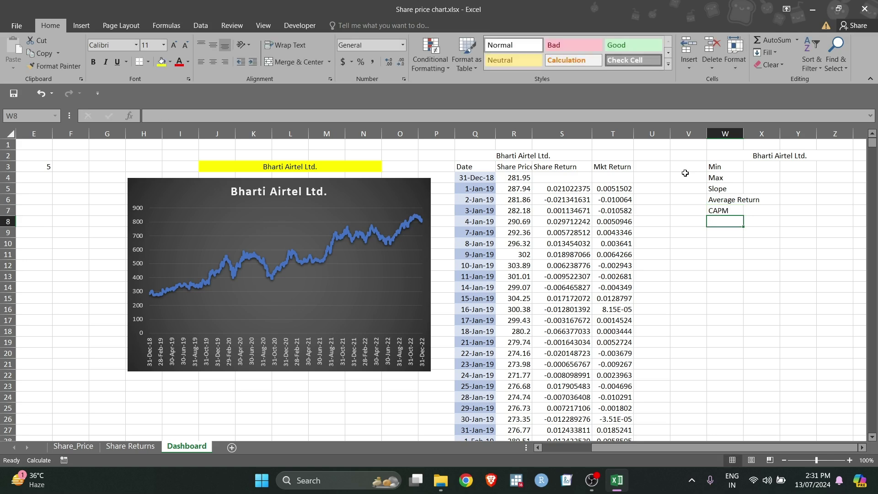
Add the row labels Risk Free Return and Mkt Return in cells W8 and W9, and widen column W
text(Risk Free Return)
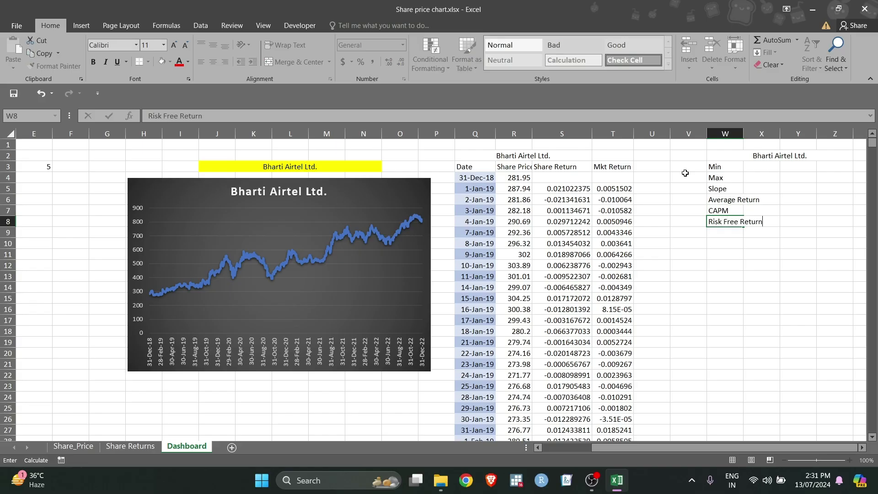
key(Return)
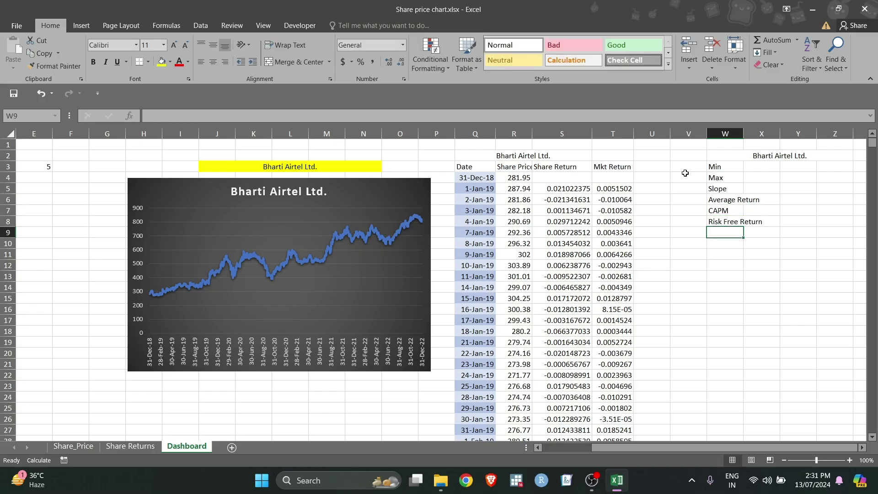
text(Mkt Return)
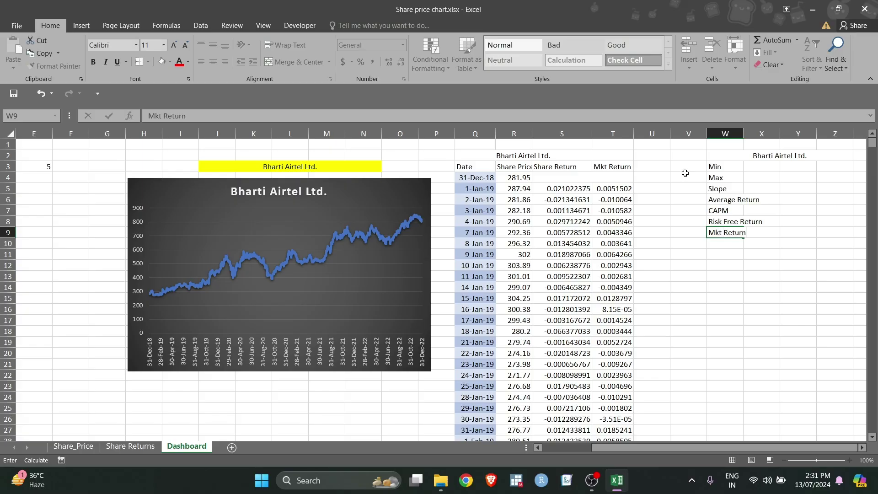
click(730, 133)
drag(744, 133, 755, 133)
Calculate the minimum share price in cell X3 with MIN over R4:R998
click(776, 168)
text(=MIN()
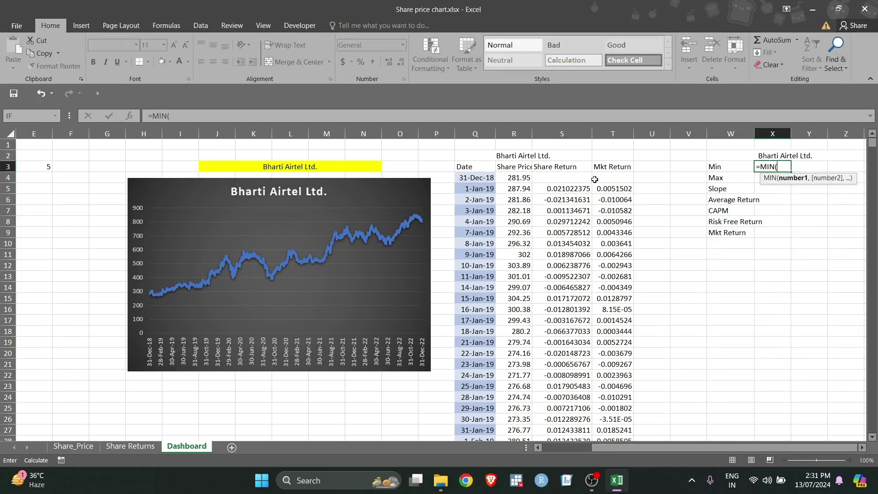
click(508, 178)
key(ctrl+shift+Down)
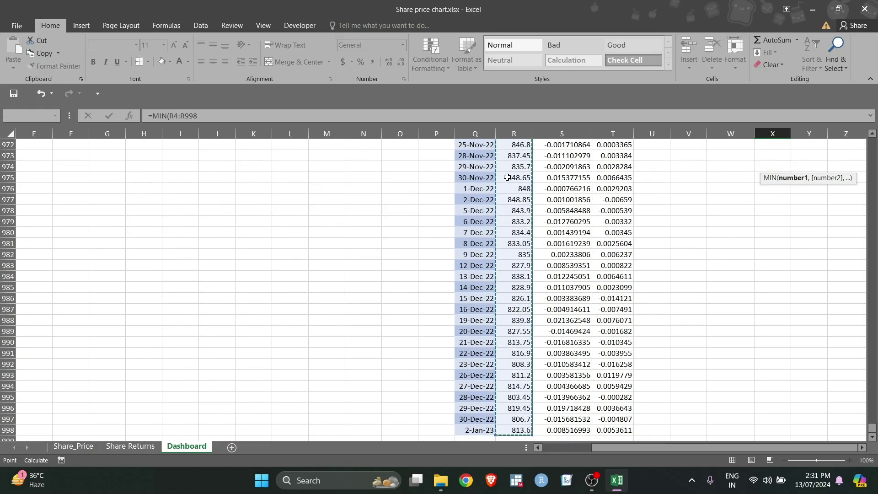
key(Return)
scroll(741, 185, up, 1)
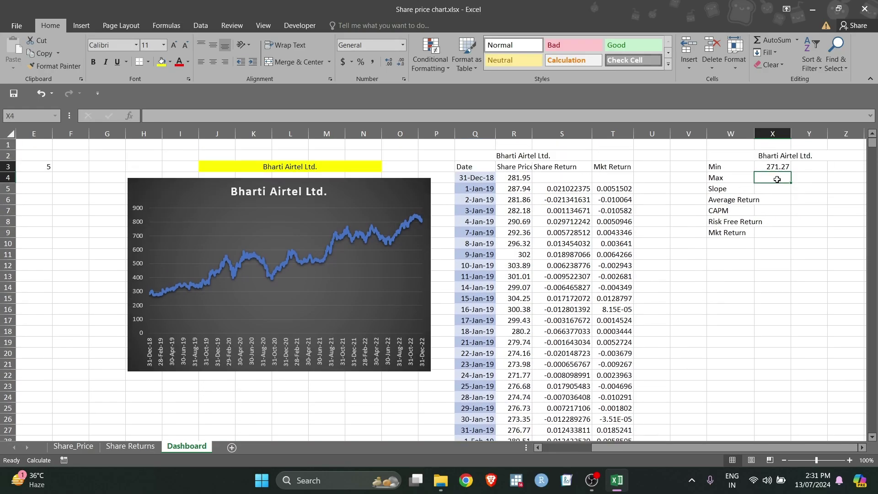
Calculate the maximum share price in cell X4 with MAX over the Share Price column from R4 to its last row
text(=max)
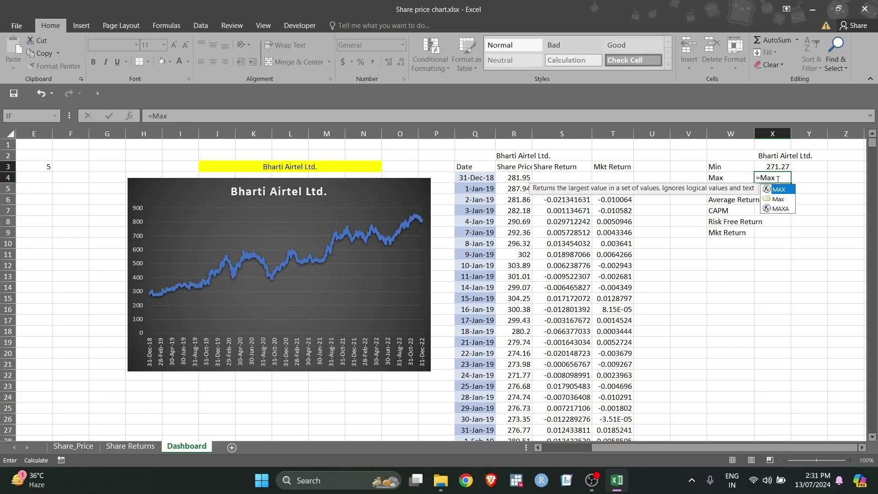
key(Tab)
click(507, 178)
key(ctrl+shift+Down)
key(Return)
scroll(754, 225, up, 3)
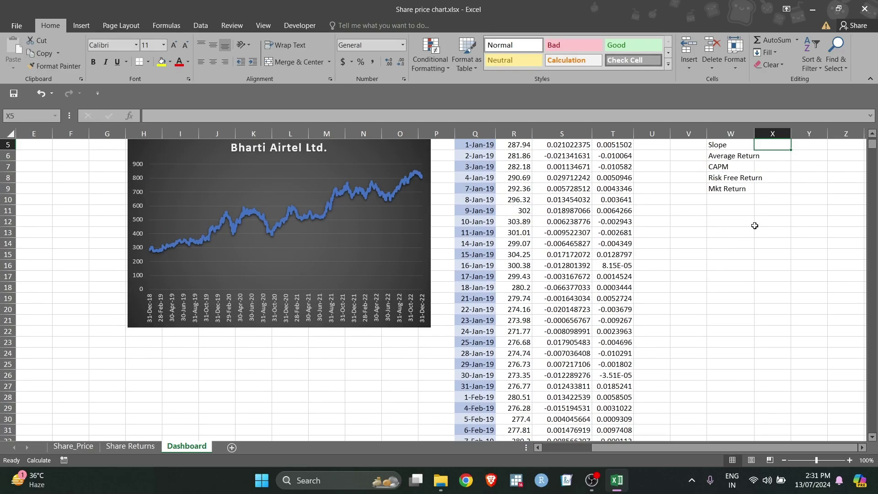
Calculate the average share return in cell X6 with AVERAGE over S5:S998
click(768, 201)
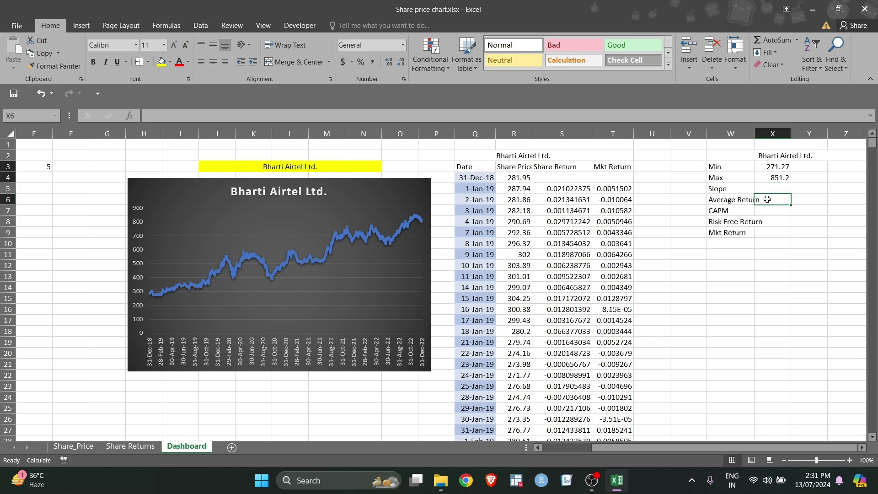
text(=AV)
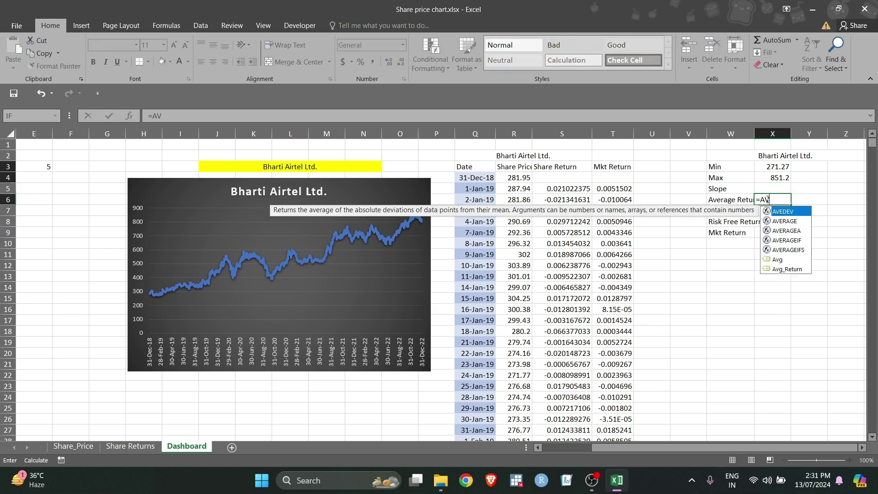
key(Down)
key(Tab)
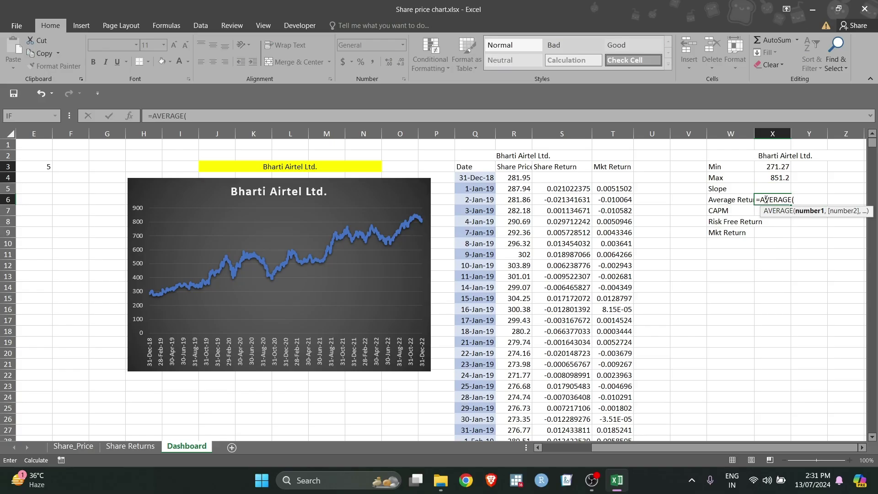
click(565, 189)
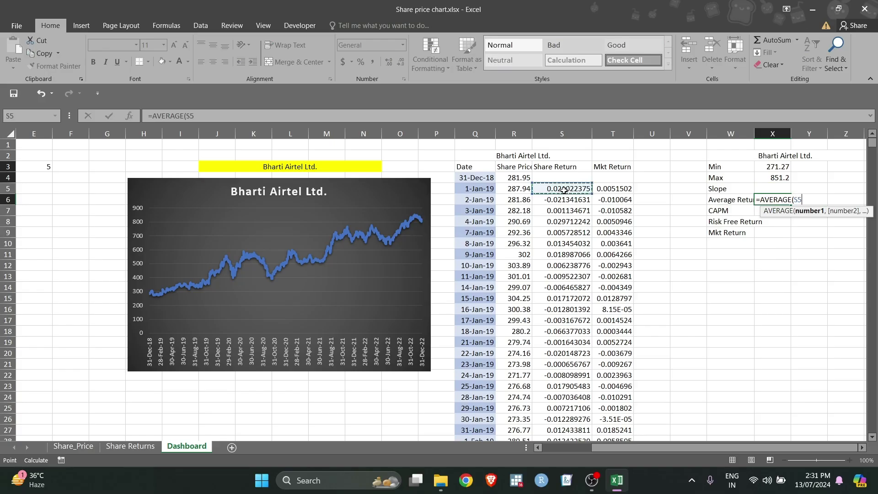
key(ctrl+shift+Down)
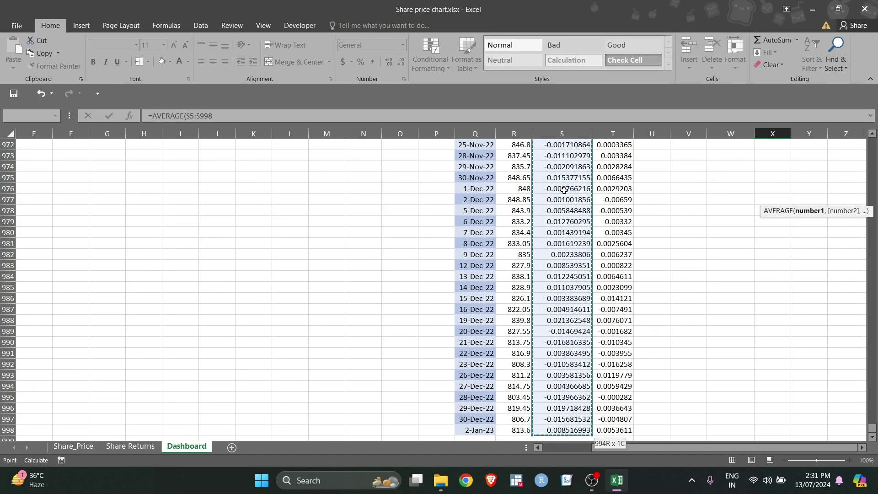
key(Return)
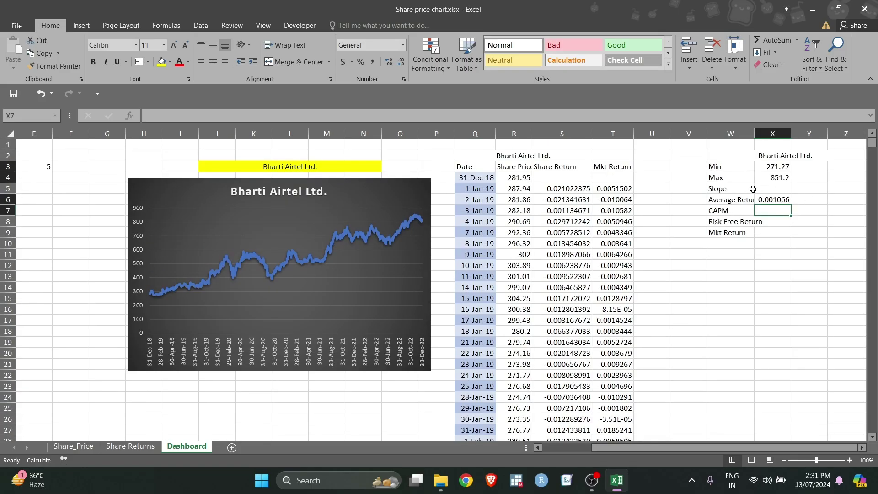
Calculate the slope in cell X5 with SLOPE, using share returns S5:S998 as known ys and market returns T5:T998 as known xs
click(768, 191)
text(=)
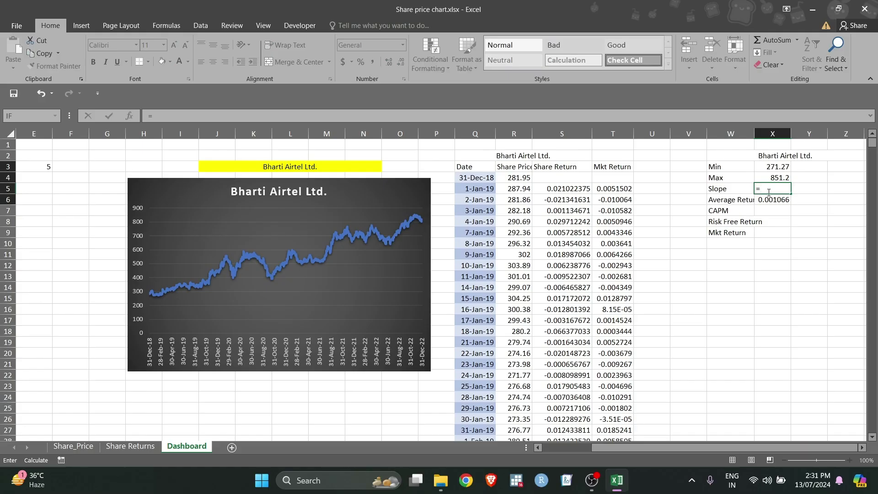
text(slo)
key(Tab)
click(562, 188)
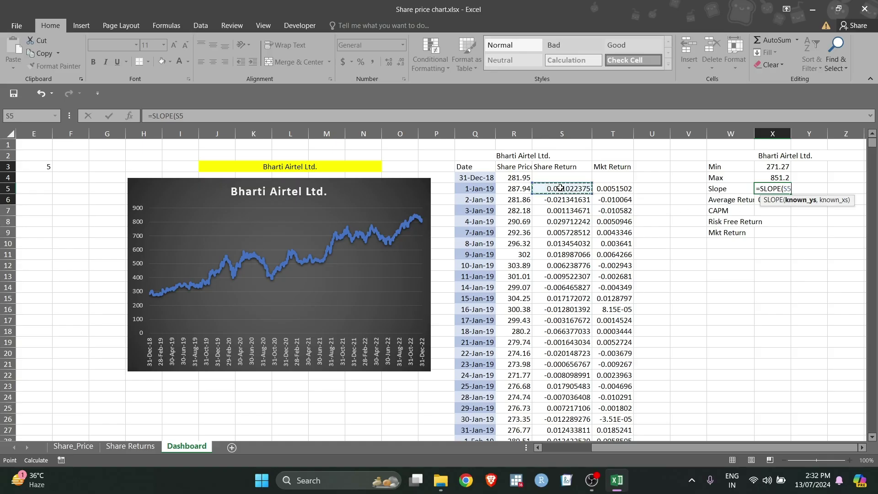
key(ctrl+shift+Down)
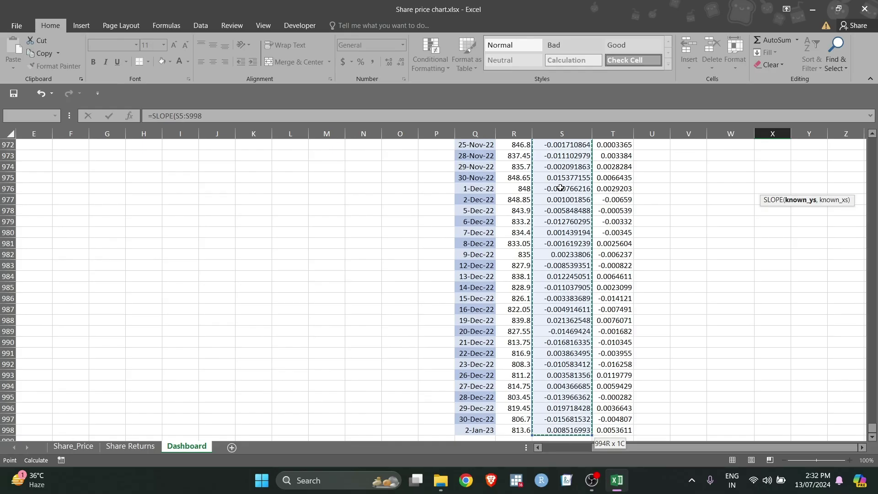
text(,)
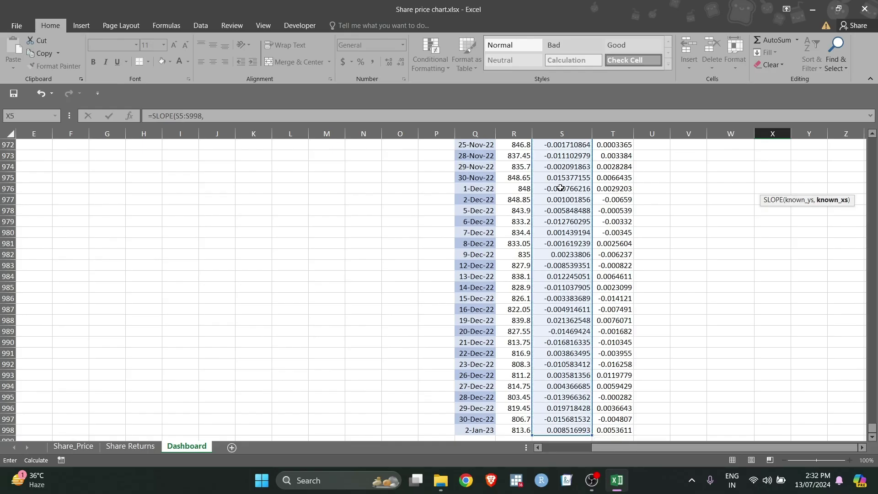
click(605, 342)
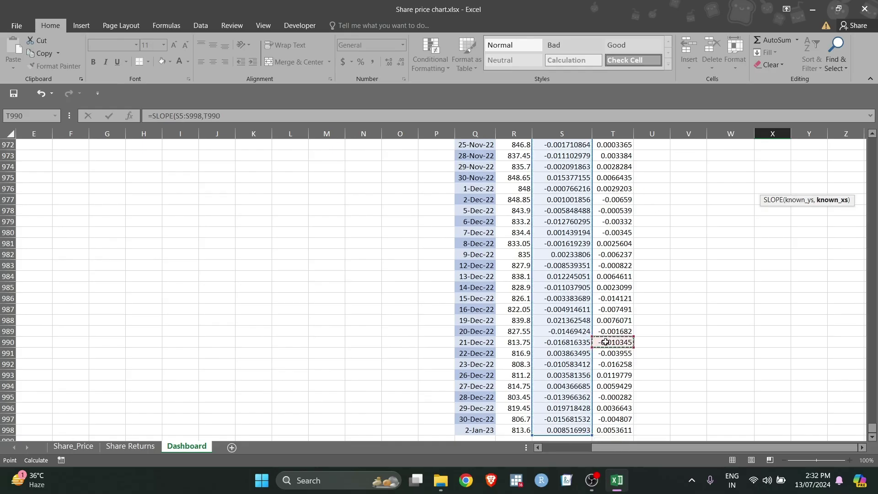
key(ctrl+Up)
key(ctrl+shift+Down)
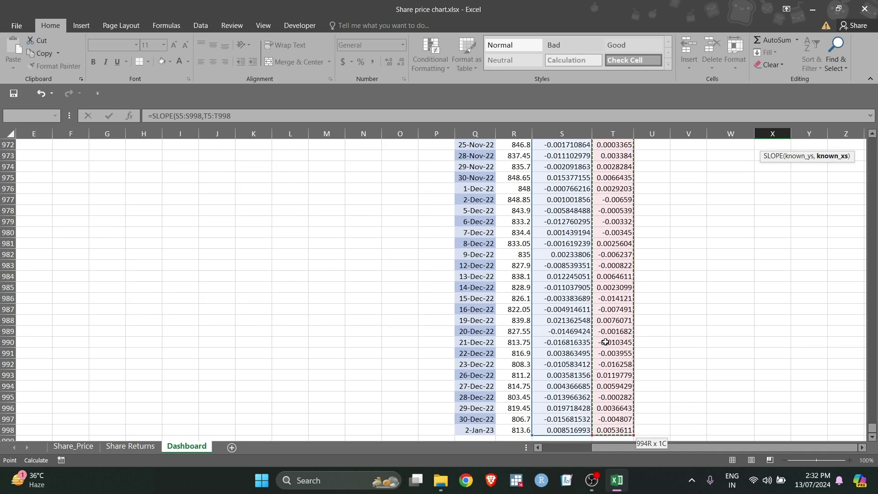
key(Return)
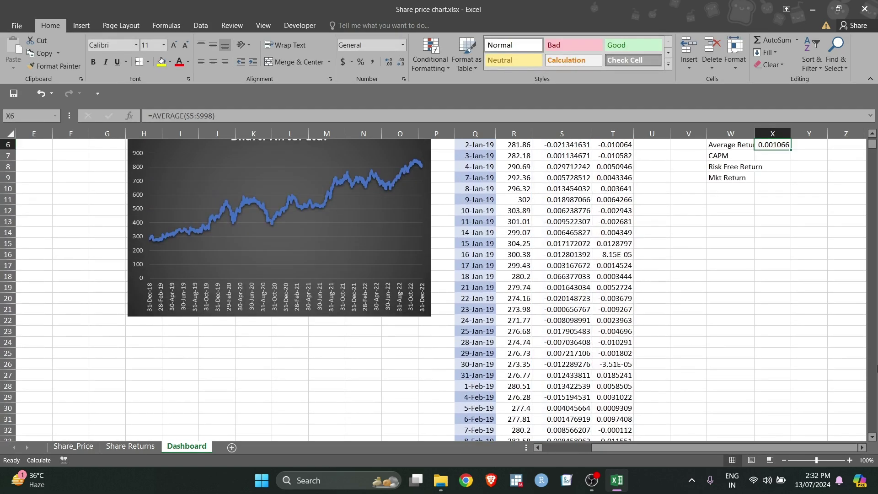
scroll(724, 276, up, 2)
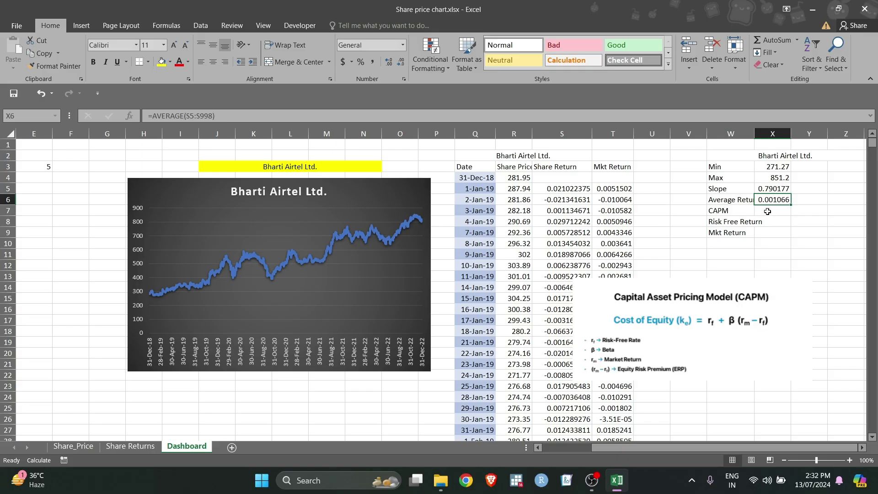
click(770, 210)
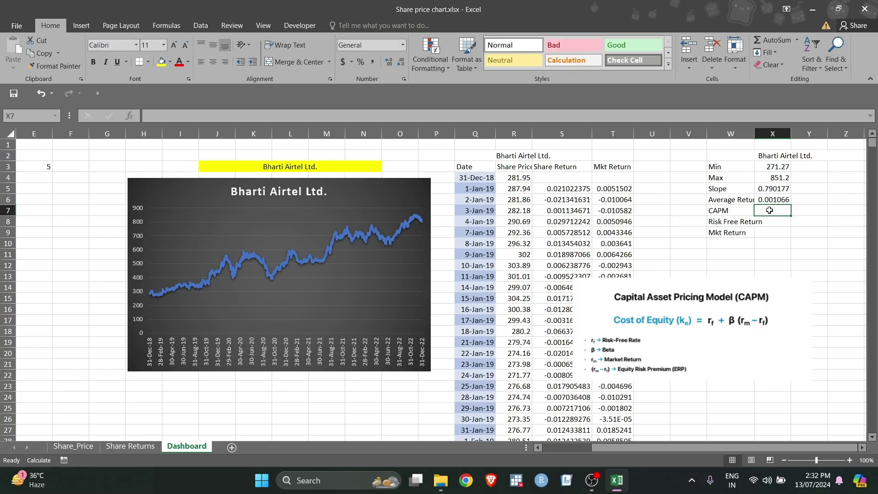
text(=)
key(Escape)
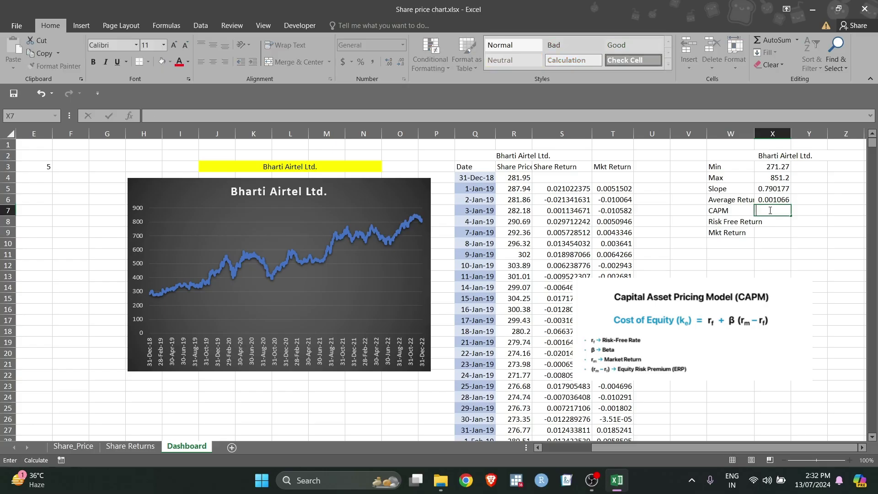
Enter 0.0733 as the risk free return in cell X8
click(780, 222)
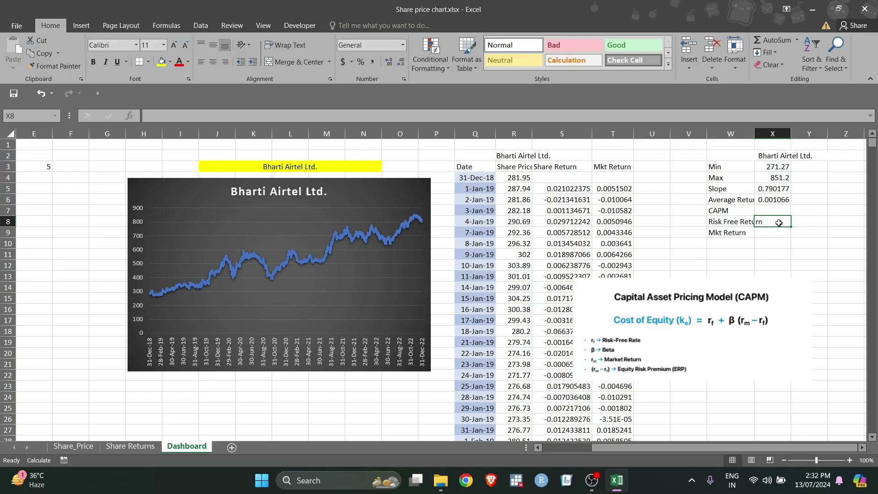
text(0.0733)
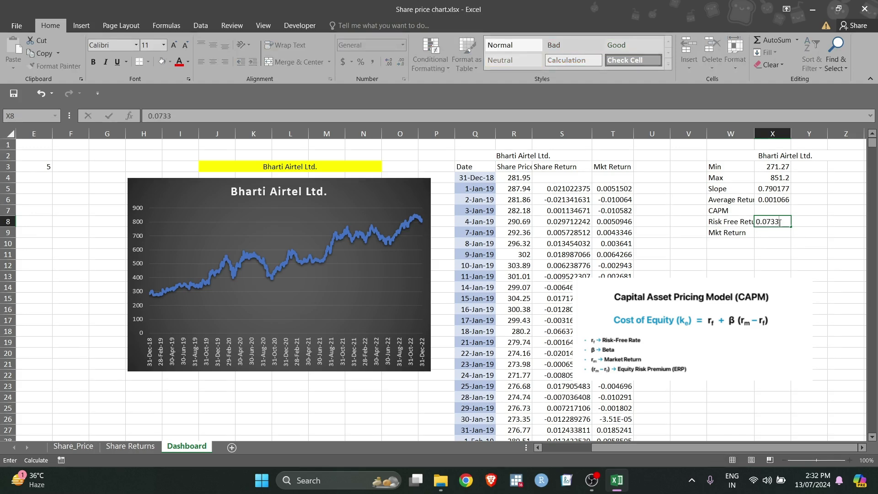
key(Up)
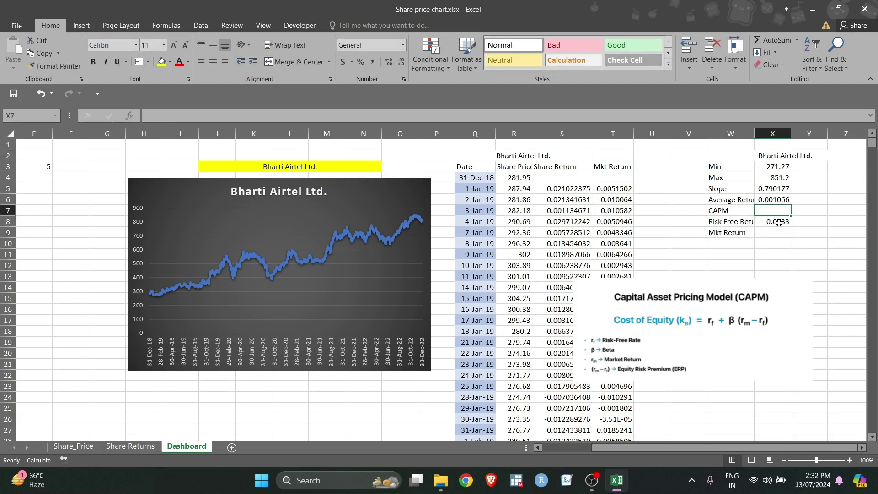
text(=)
click(780, 222)
text(+)
click(774, 189)
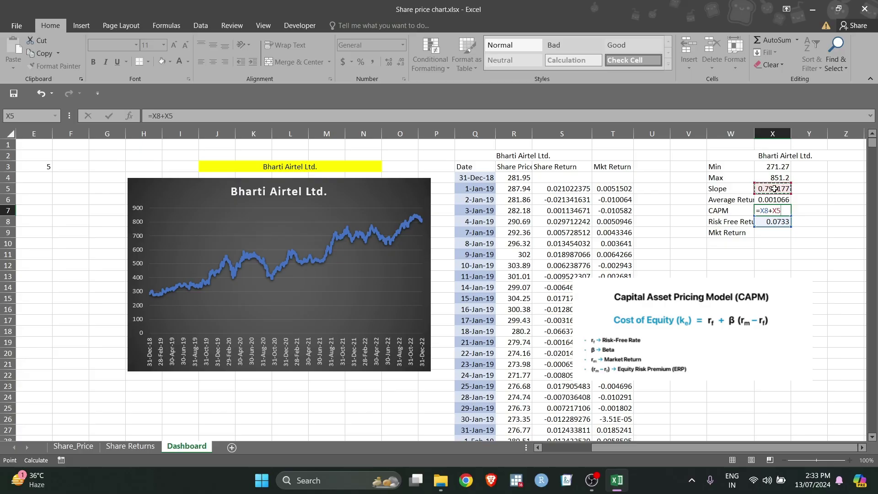
text(*)
key(Escape)
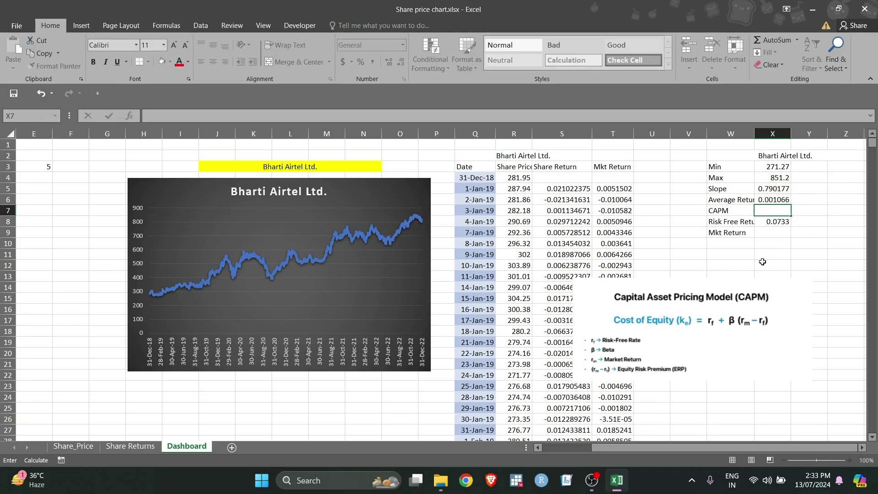
Calculate the average market return in cell X9 with AVERAGE over the Mkt Return column from T5 to its last row
click(769, 230)
text(=Ave)
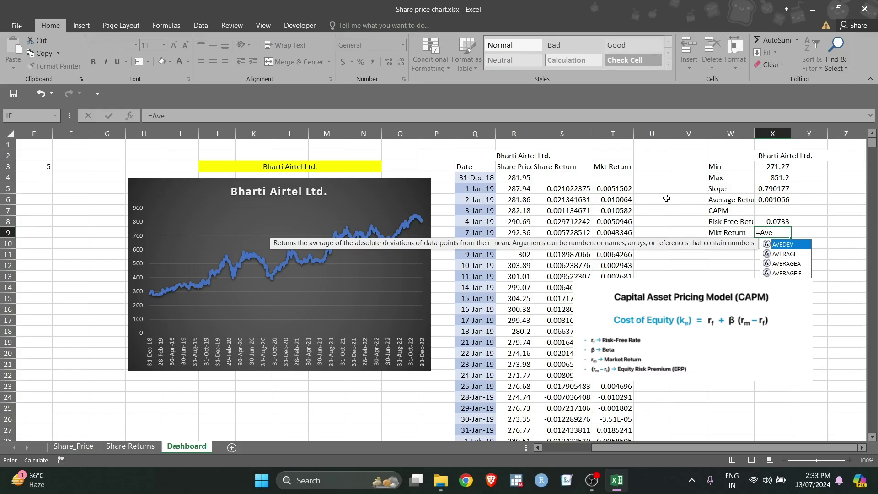
key(Down)
key(Tab)
click(623, 192)
key(ctrl+shift+Down)
key(Return)
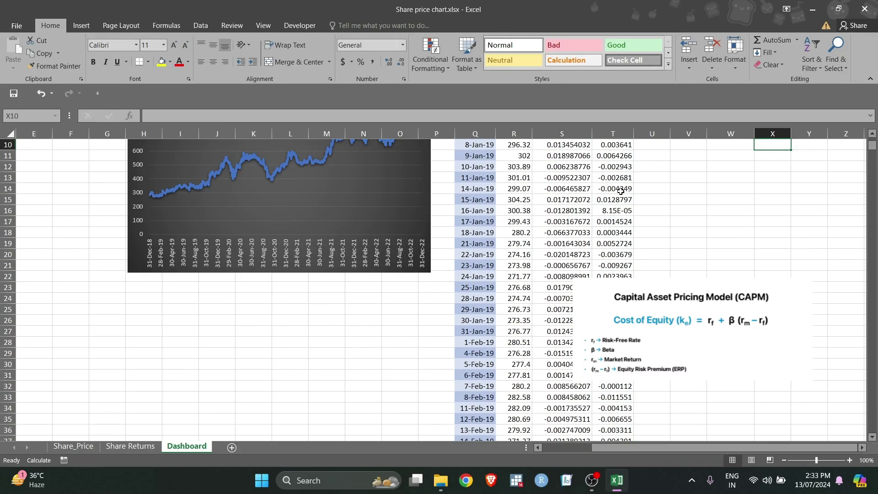
scroll(792, 188, up, 3)
Calculate CAPM in cell X7 as the risk free return plus slope times market return minus risk free return, =X8+X5*(X9-X8)
click(770, 210)
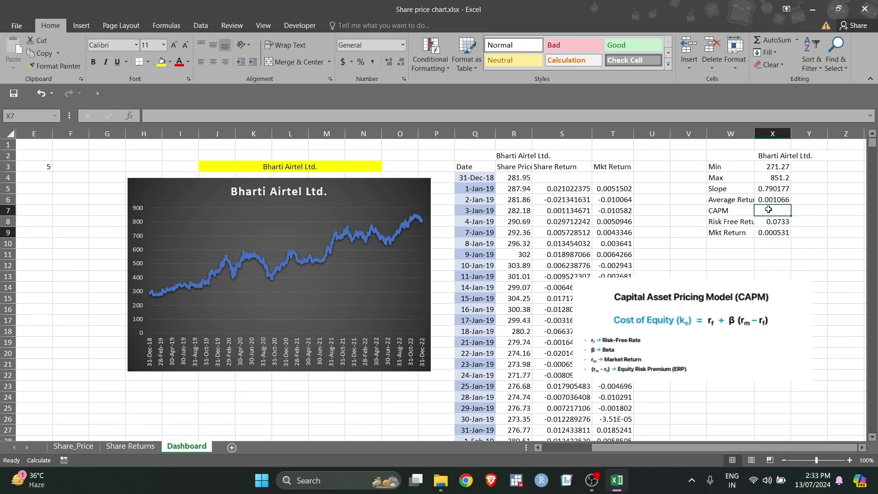
text(=)
click(771, 221)
text(+)
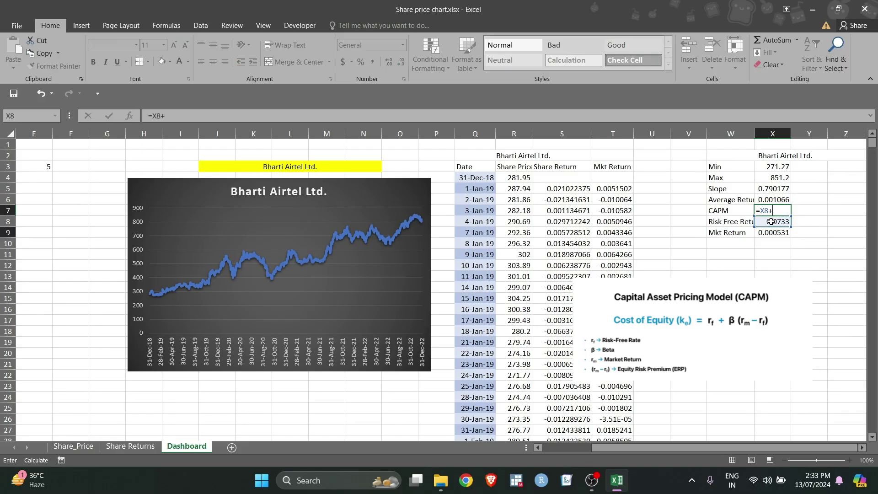
click(777, 188)
text(*M)
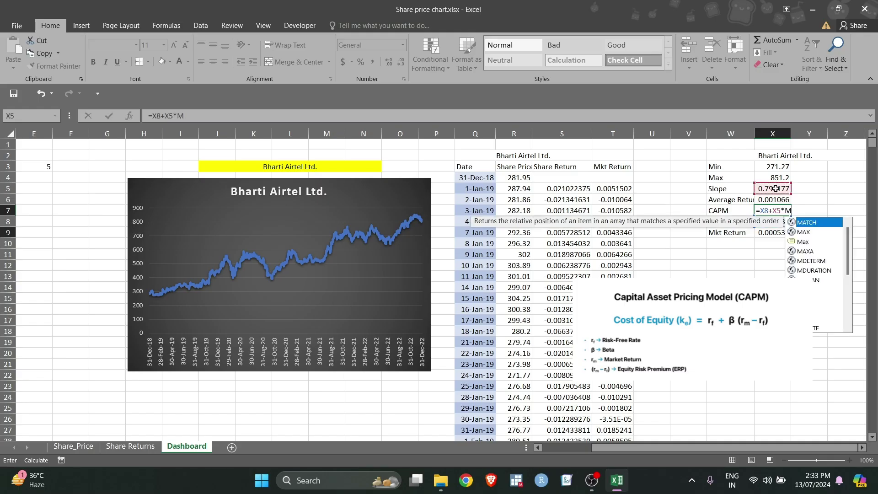
key(BackSpace)
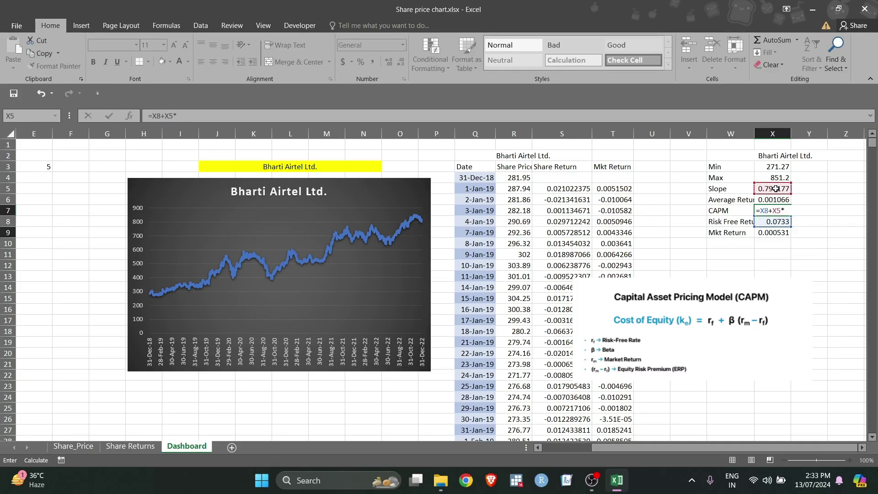
text(()
click(777, 233)
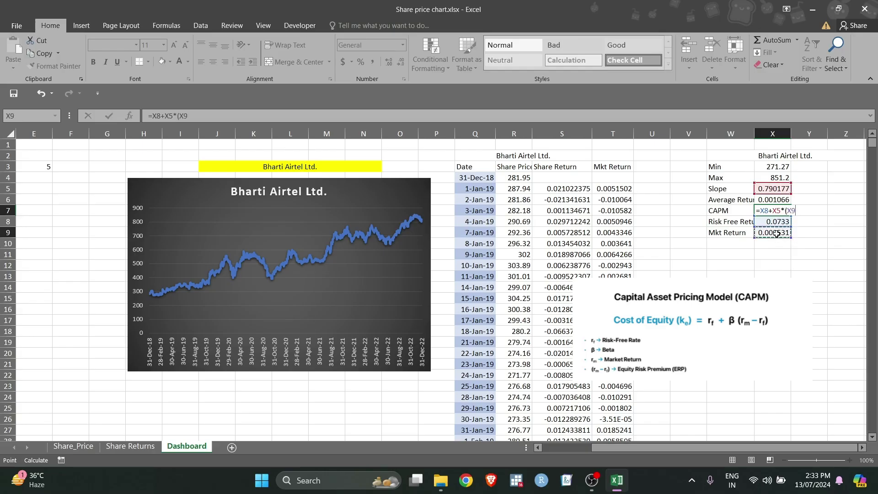
text(-)
click(770, 223)
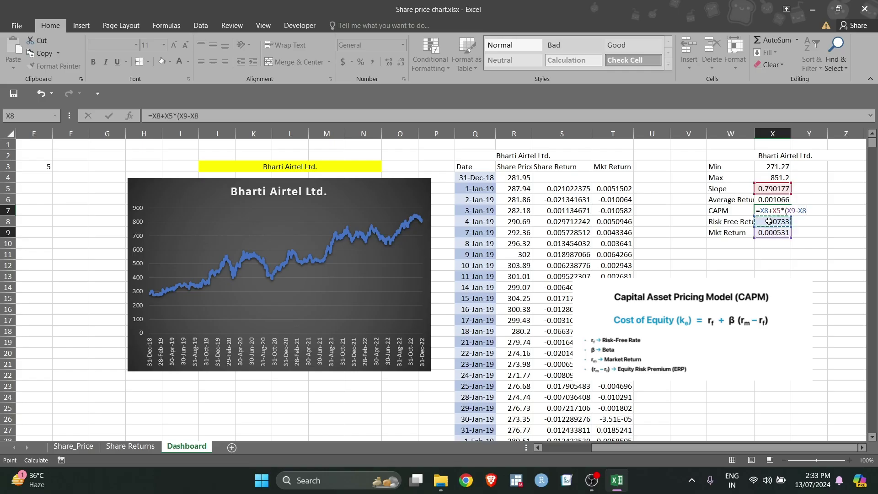
text())
key(Return)
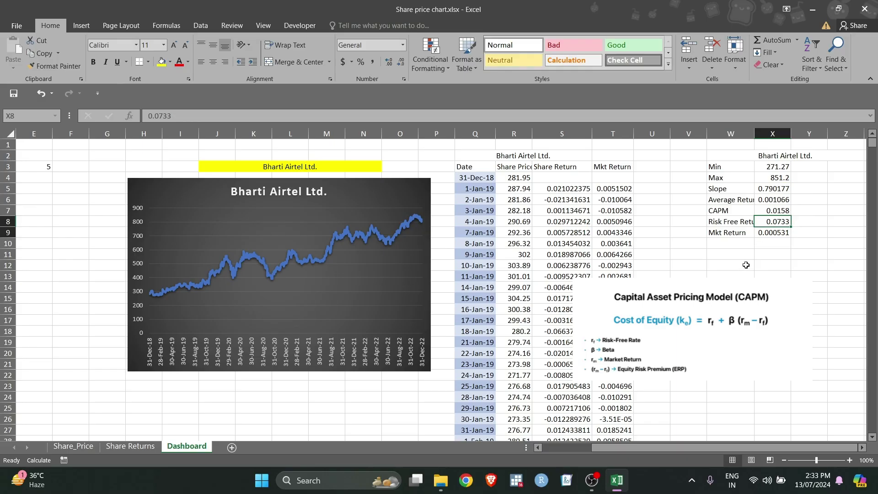
Write an IF formula in cell W13 that returns "Under_Priced" when X6 is greater than X7, otherwise "Over_Priced"
click(726, 277)
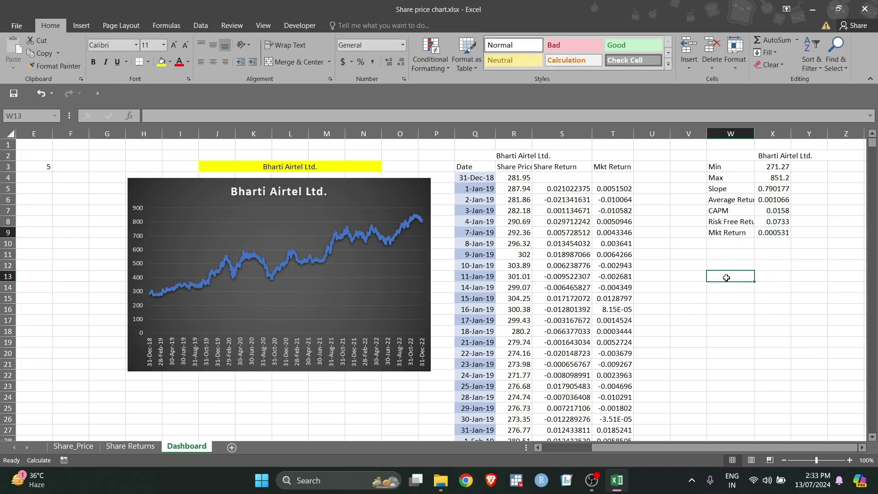
text(I)
text(=IF()
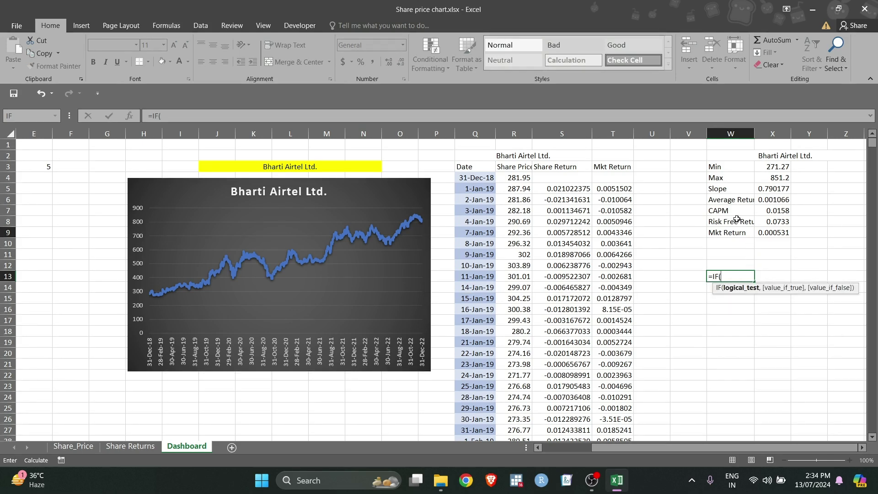
click(775, 204)
text(>)
click(769, 212)
text(, "Under_Priced)
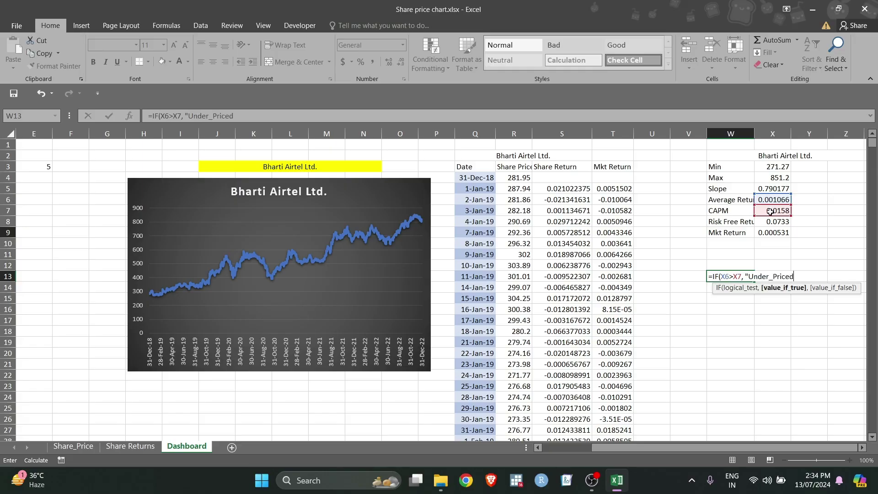
text(",)
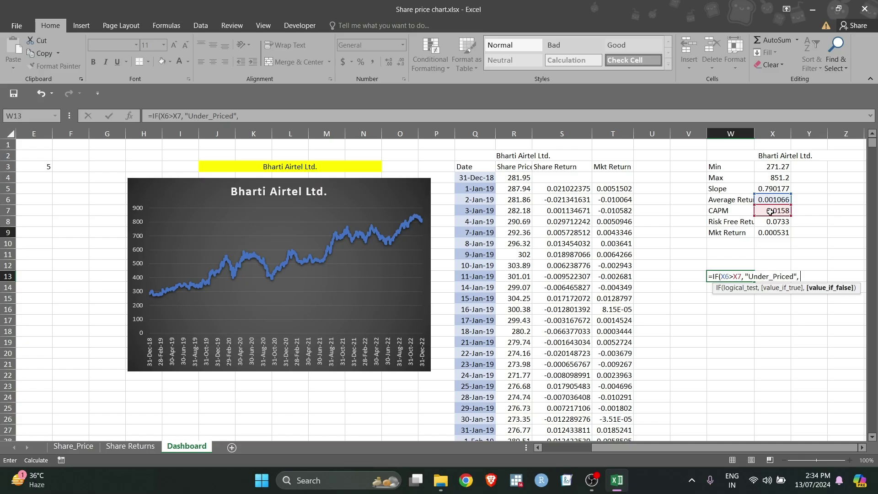
text( "Ove)
text(r_Priced)
text("))
key(Return)
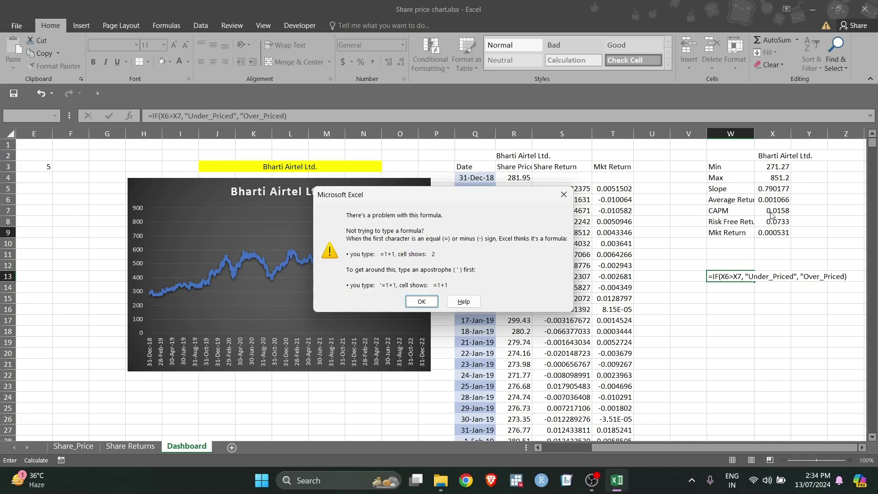
Add the missing closing quotation mark after Over_Priced in the W13 formula and commit it
key(Return)
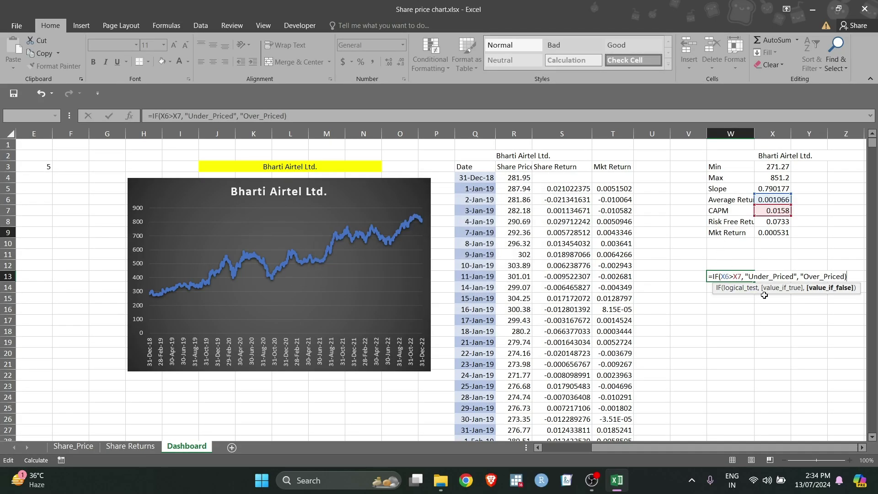
key(Return)
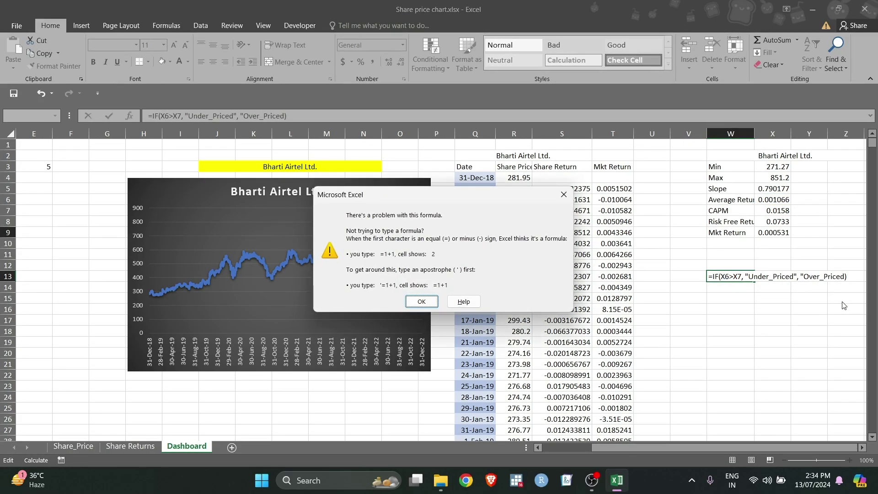
click(422, 302)
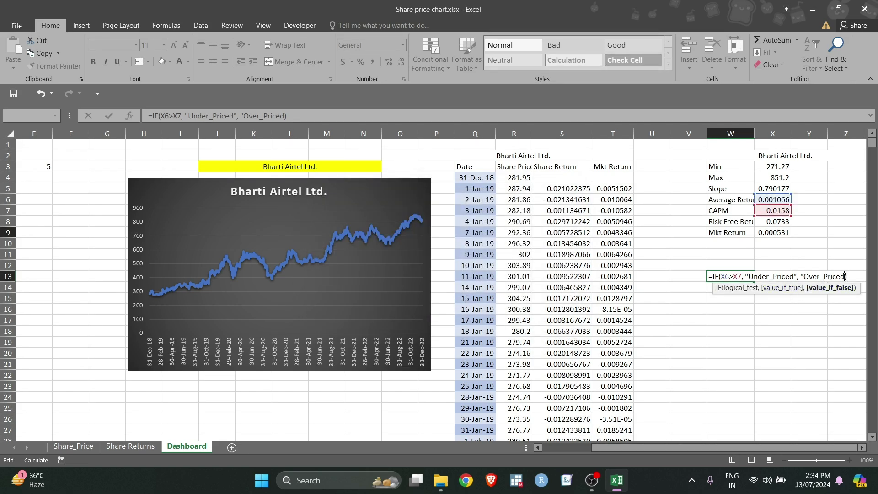
text(")
key(Return)
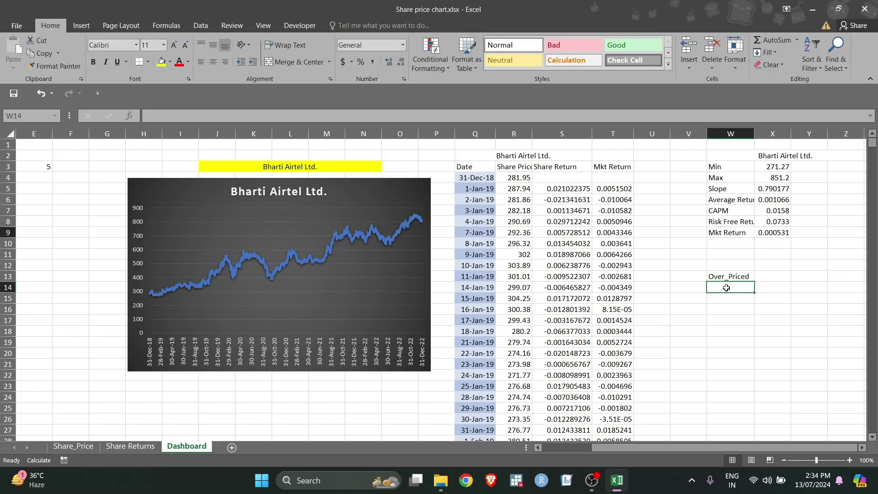
Add an Equal To conditional formatting rule to cell W13 for ="Over_Priced" with Light Red Fill with Dark Red Text
click(738, 277)
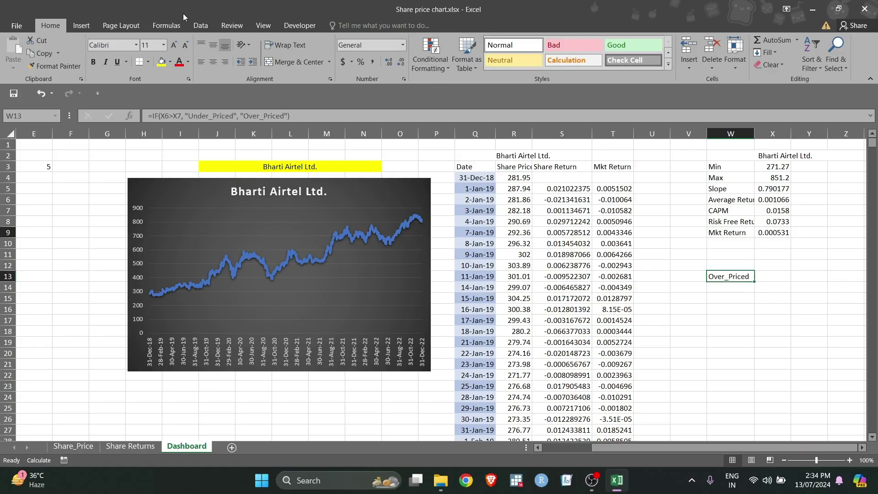
click(200, 26)
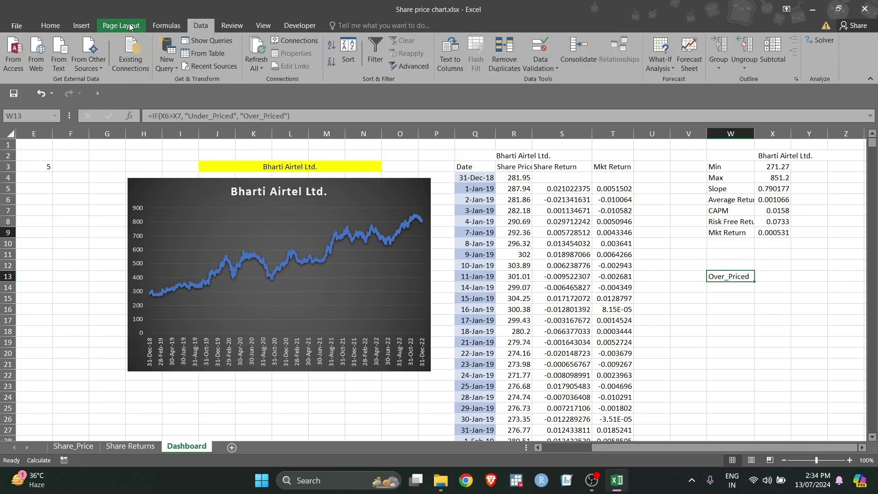
click(51, 26)
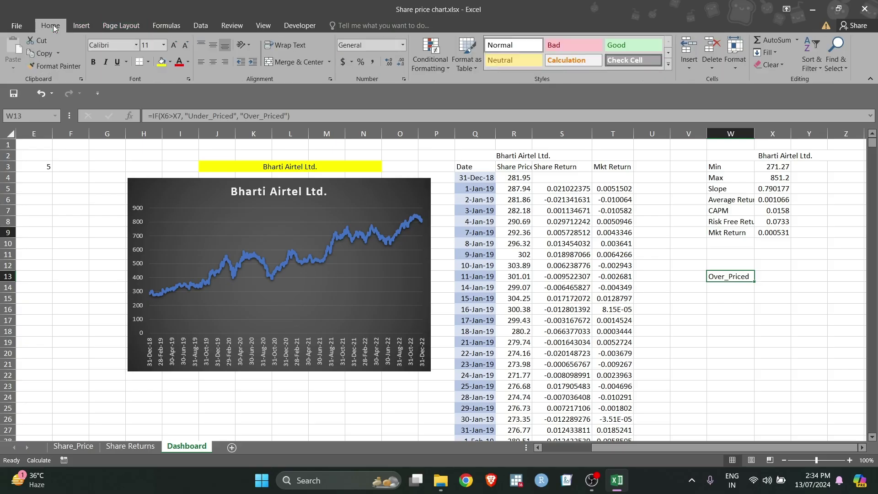
click(426, 65)
mouse_move(442, 91)
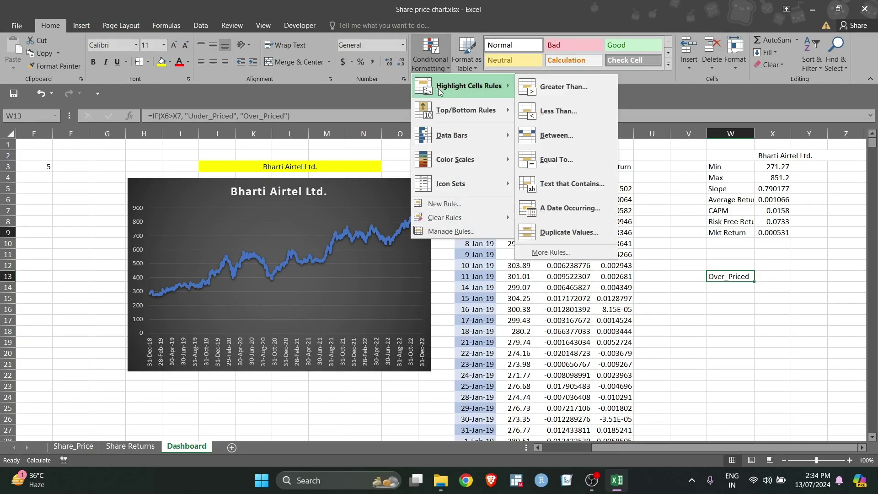
click(550, 159)
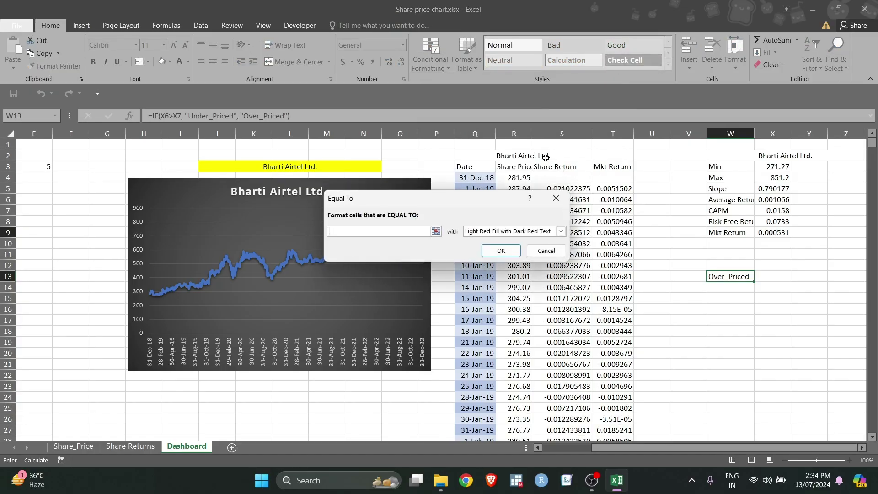
text(="Over)
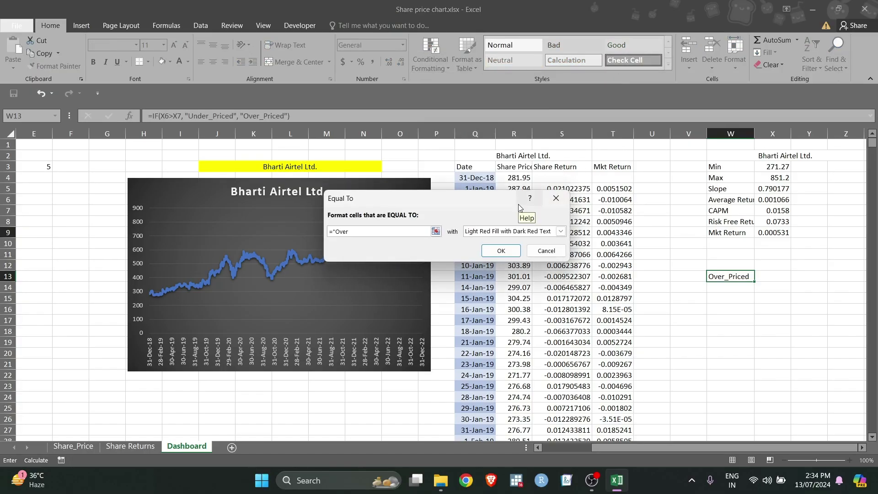
text(_Priced")
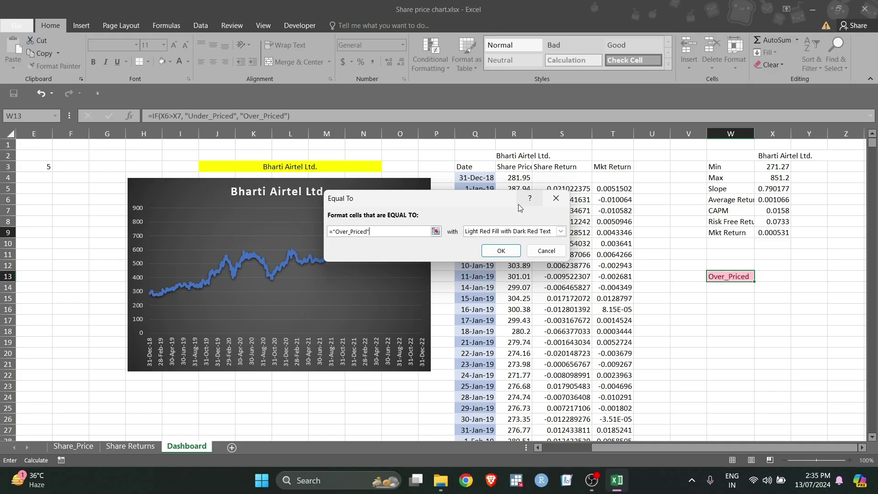
click(501, 251)
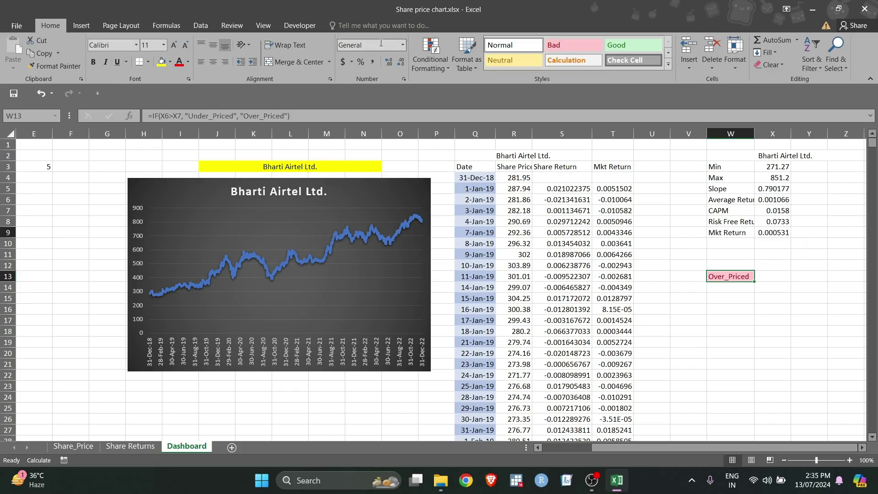
Add a second Equal To conditional formatting rule to W13 for ="Under_Priced" with Green Fill with Dark Green Text
click(425, 55)
mouse_move(448, 85)
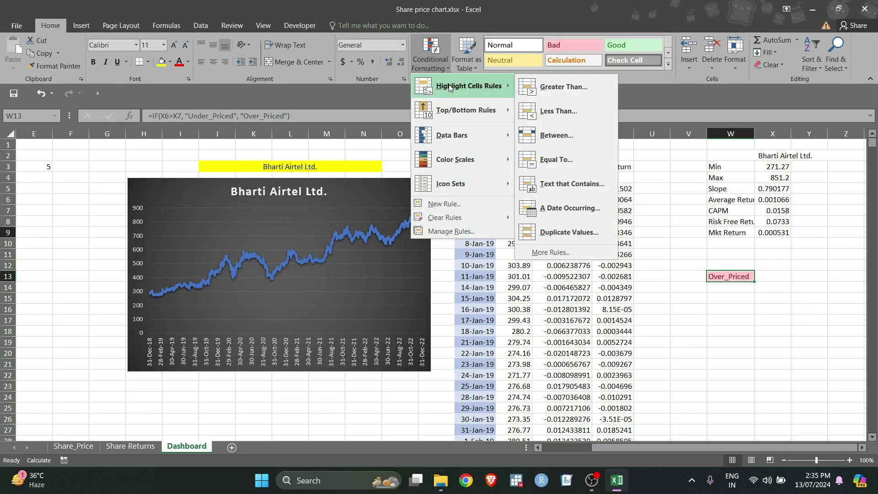
click(555, 160)
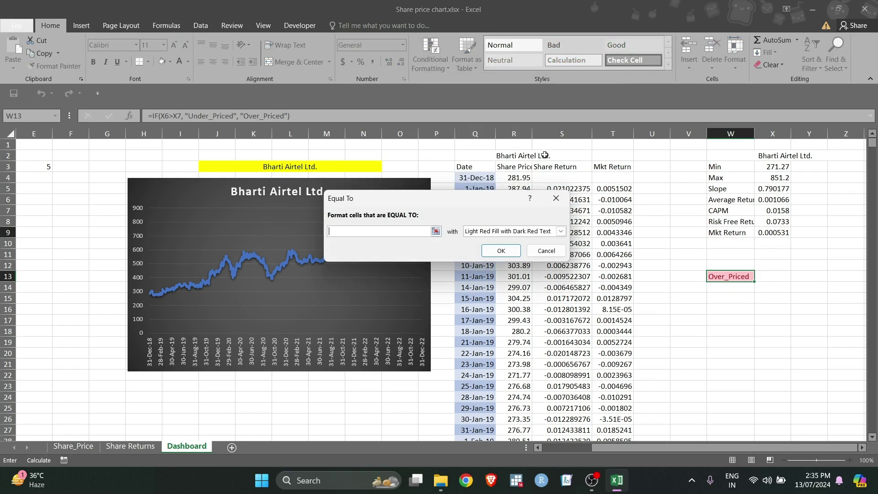
text(="Under_Priced)
click(561, 231)
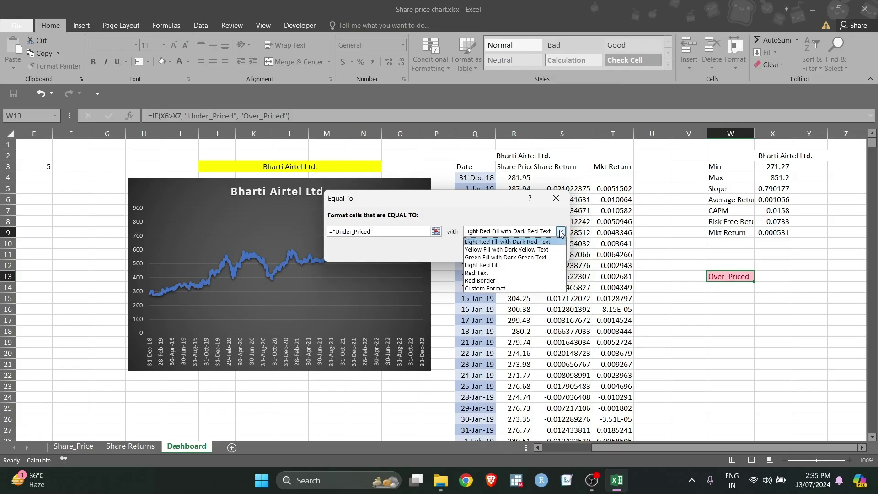
click(506, 257)
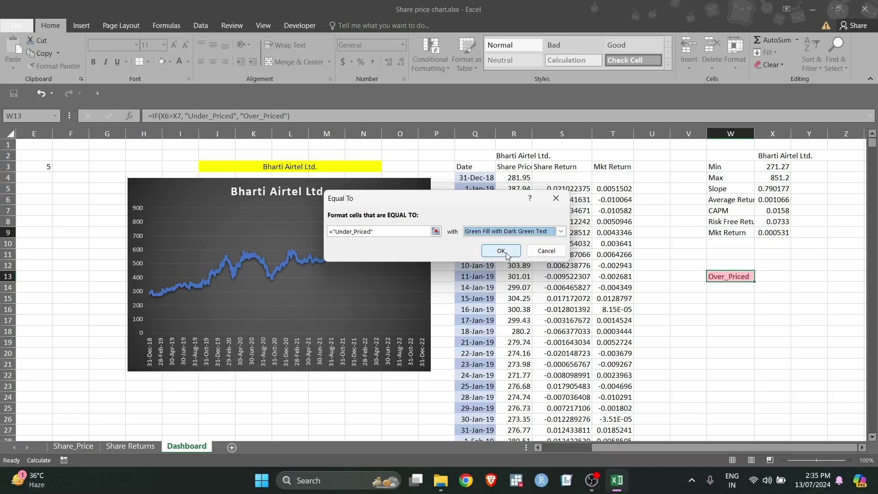
click(501, 251)
Test the dashboard by choosing H D F C Bank Ltd. and finally I T C Ltd. as the company in cell J3
click(364, 166)
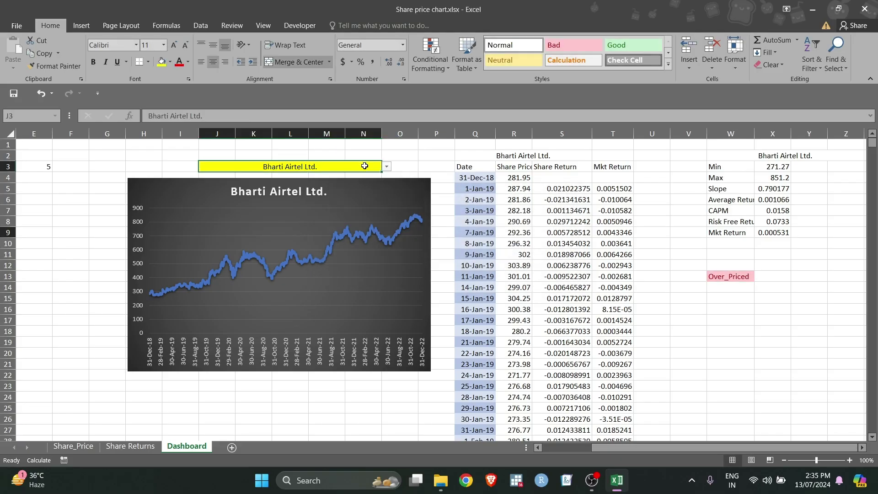
click(387, 166)
click(329, 200)
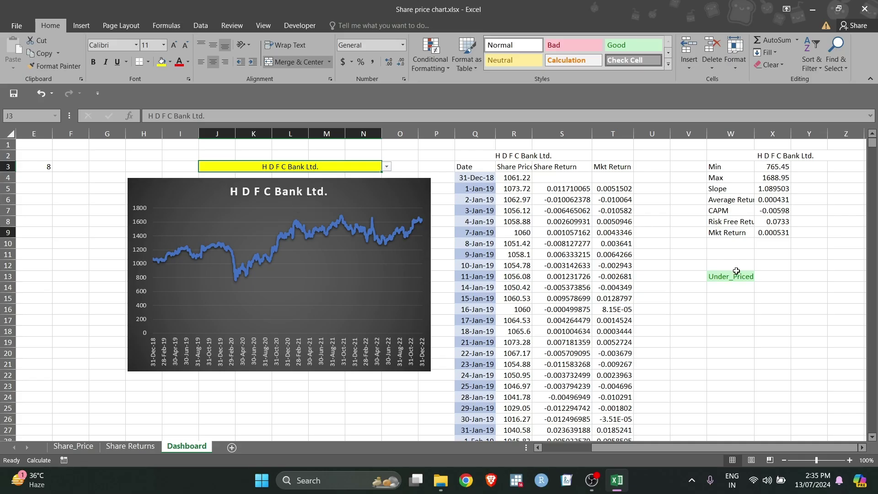
click(387, 167)
click(314, 208)
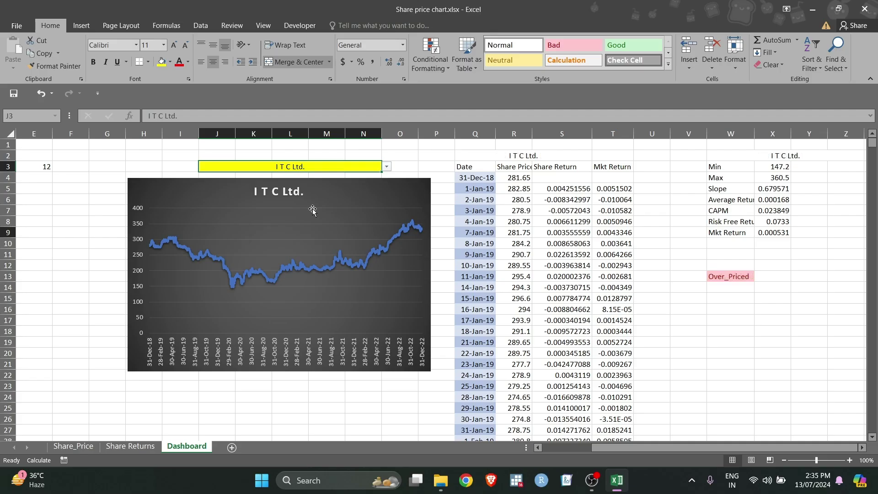